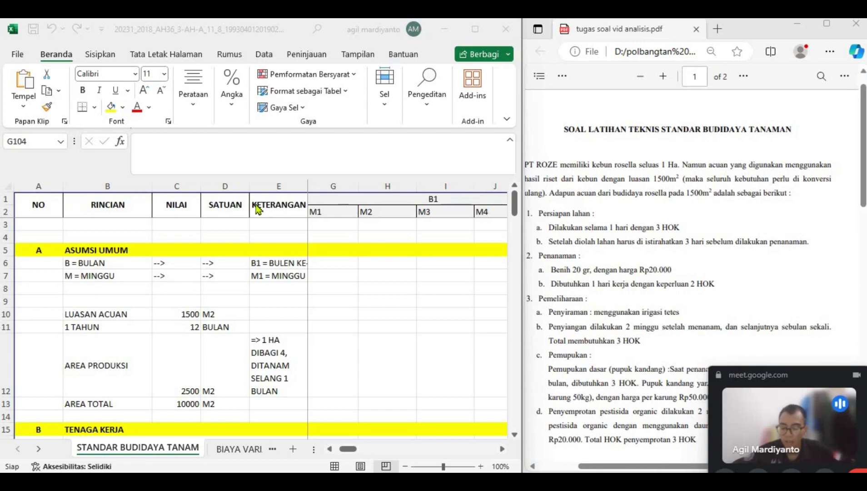
Step: Review the RINCIAN, NILAI, SATUAN and KETERANGAN header columns and the WAKTU timeline beside them
left_click(136, 213)
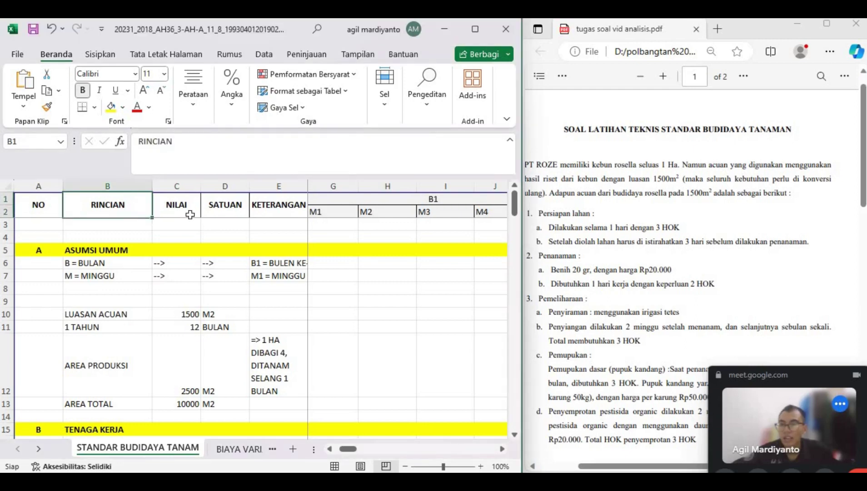
left_click(190, 214)
left_click(229, 216)
left_click(277, 215)
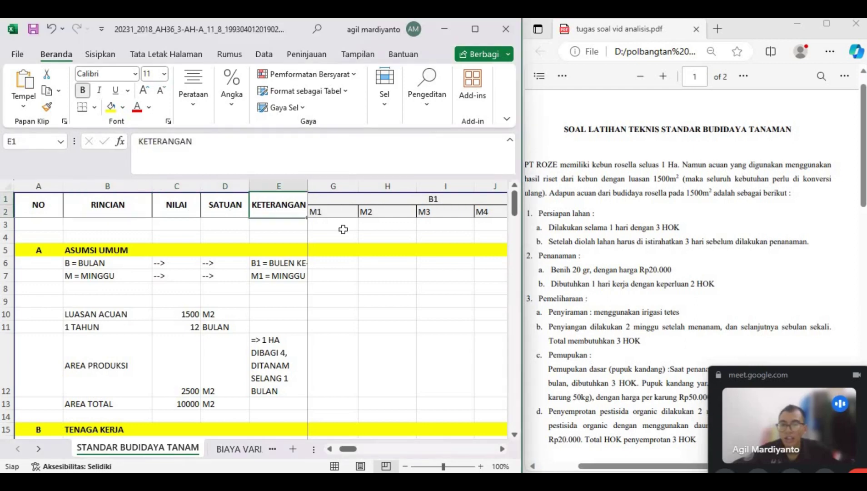
scroll(342, 230, "down", 1)
scroll(343, 230, "left", 1)
right_click(344, 237)
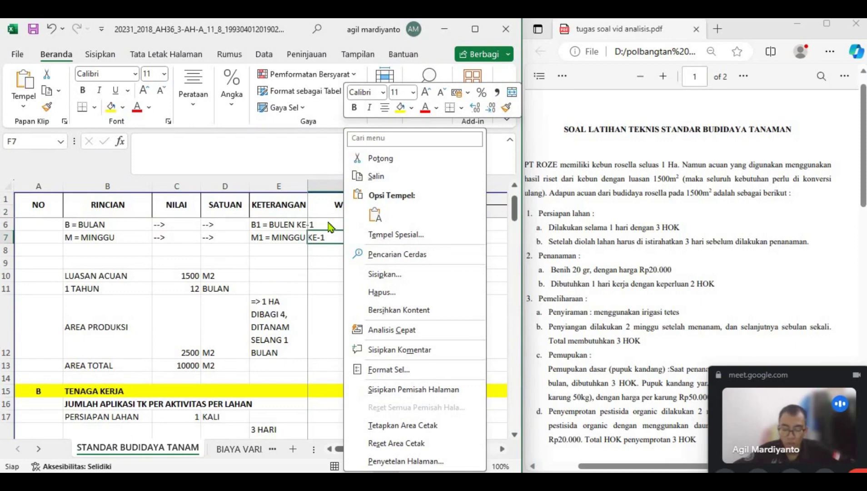
key("Escape")
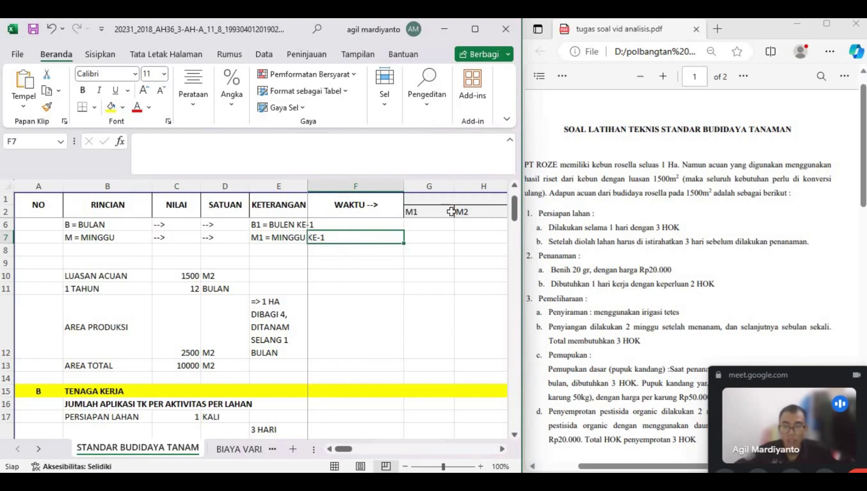
scroll(456, 214, "right", 2)
scroll(415, 226, "right", 1)
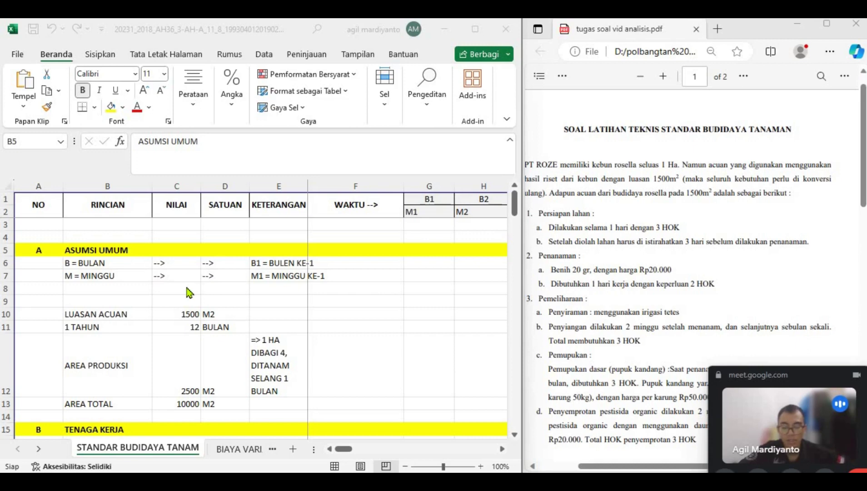
Step: Review the month and week abbreviations and their explanations in the ASUMSI UMUM section
left_click(96, 265)
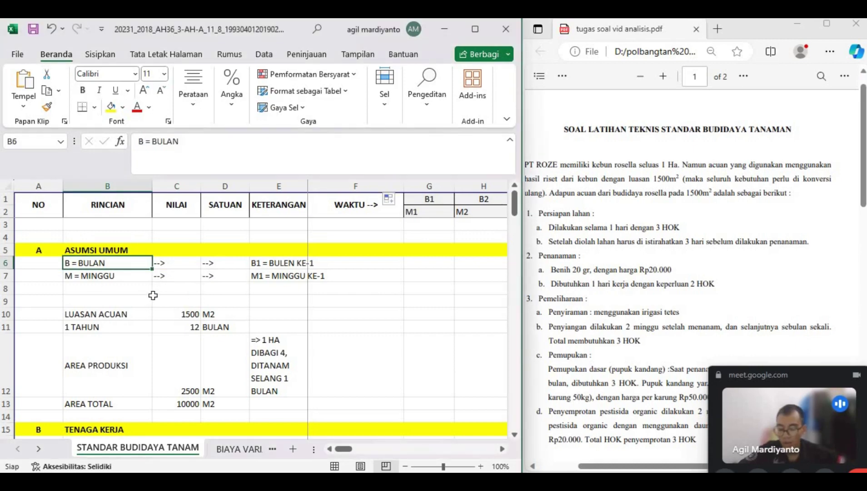
left_click(78, 287)
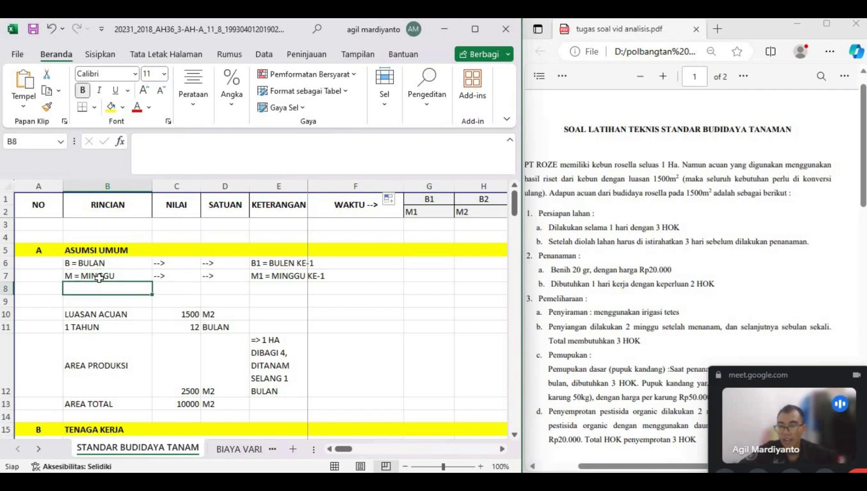
left_click(99, 277)
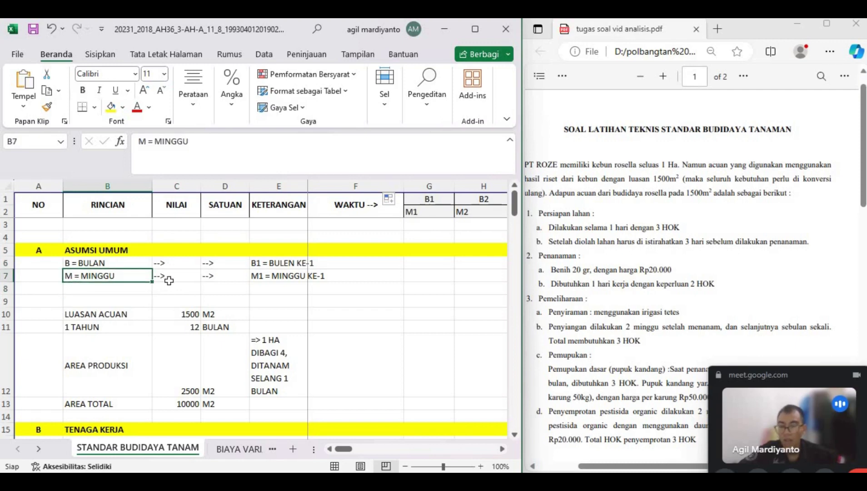
left_click(251, 266)
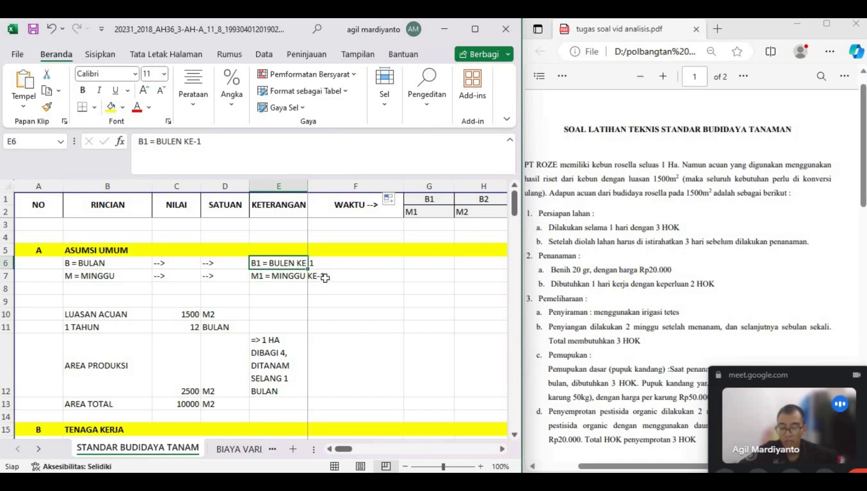
left_click(250, 279)
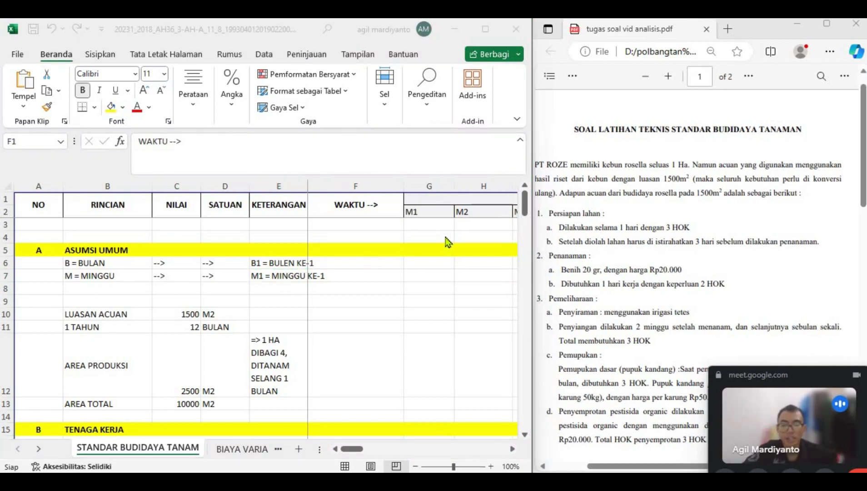
Step: Examine how the timeline header divides months B1 and B2 into week columns
left_click_drag(357, 448, 436, 463)
scroll(409, 337, "left", 5)
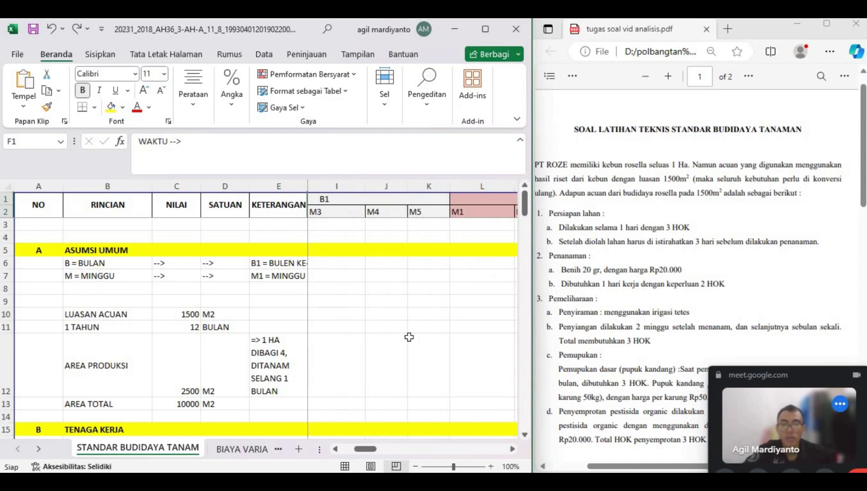
scroll(409, 337, "left", 1)
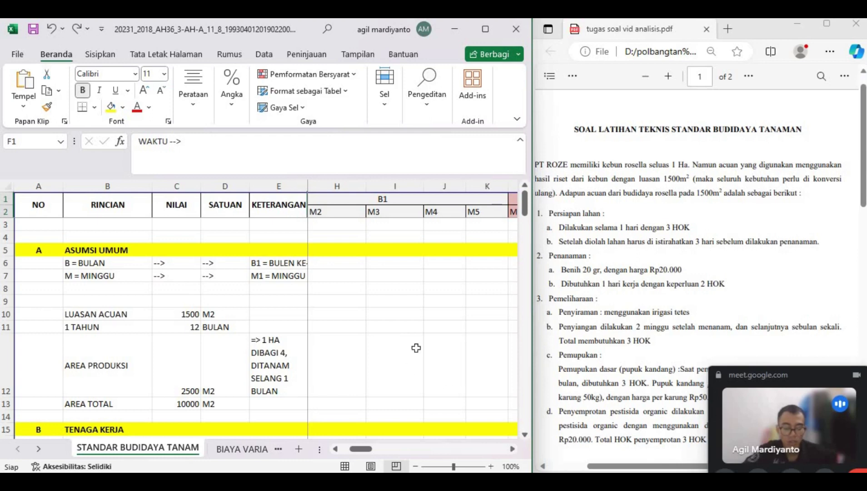
scroll(391, 259, "left", 1)
scroll(391, 260, "right", 5)
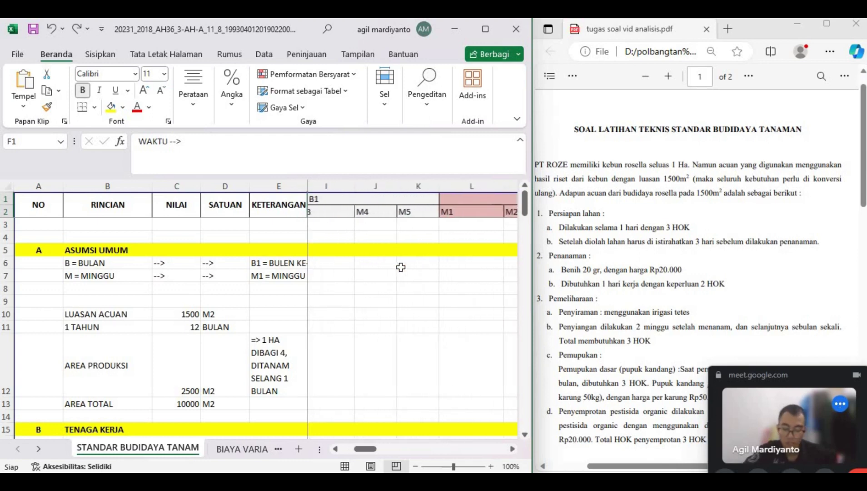
scroll(401, 267, "right", 3)
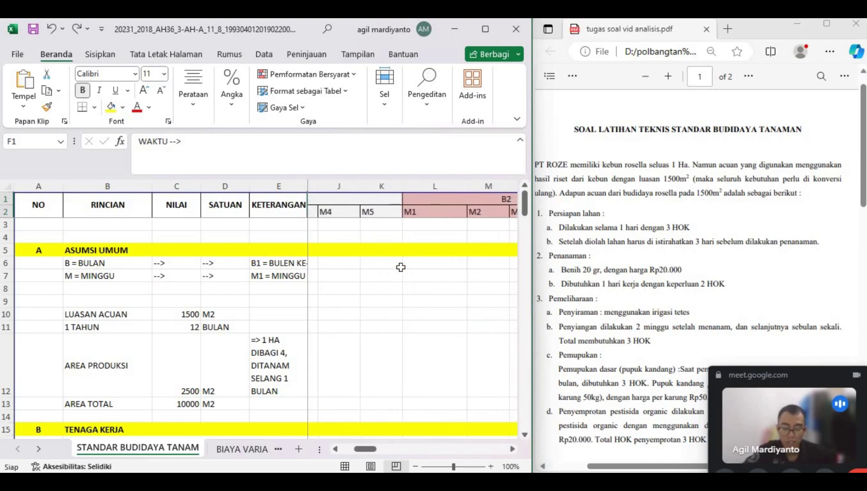
scroll(401, 267, "right", 3)
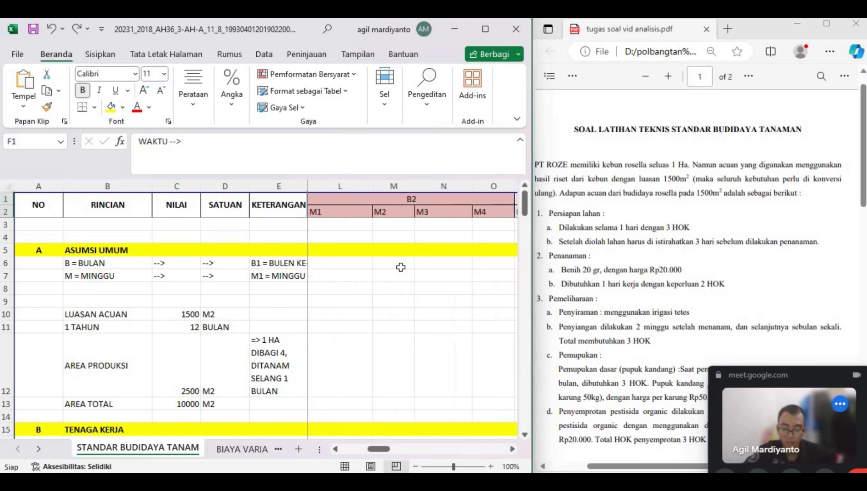
scroll(400, 267, "right", 3)
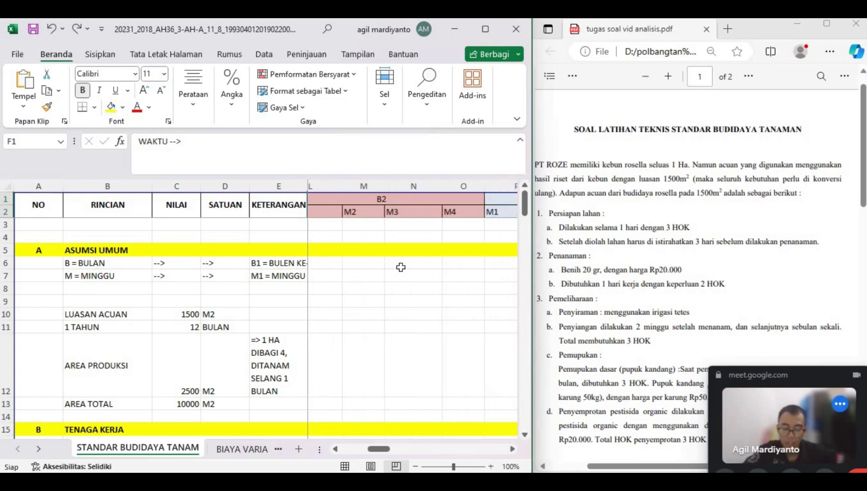
scroll(400, 267, "left", 15)
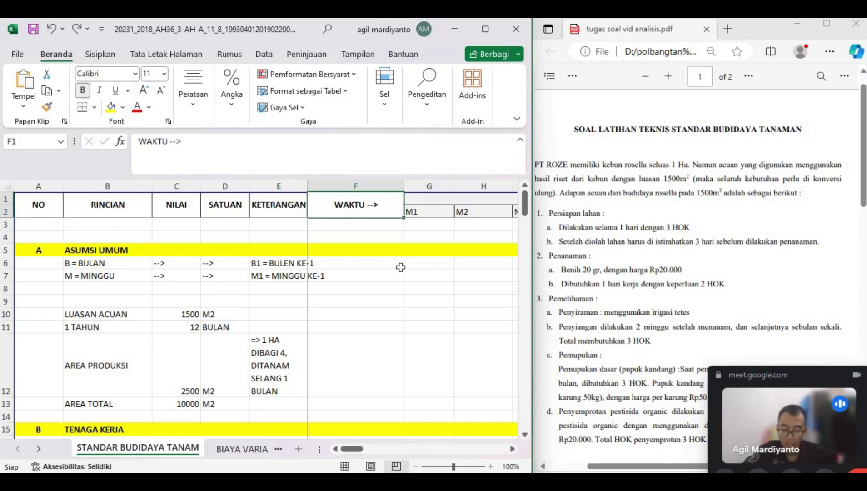
Step: Clear the week labels after M1 under B1 and refill the series from M1 to M5 across G2:K2
left_click(437, 212)
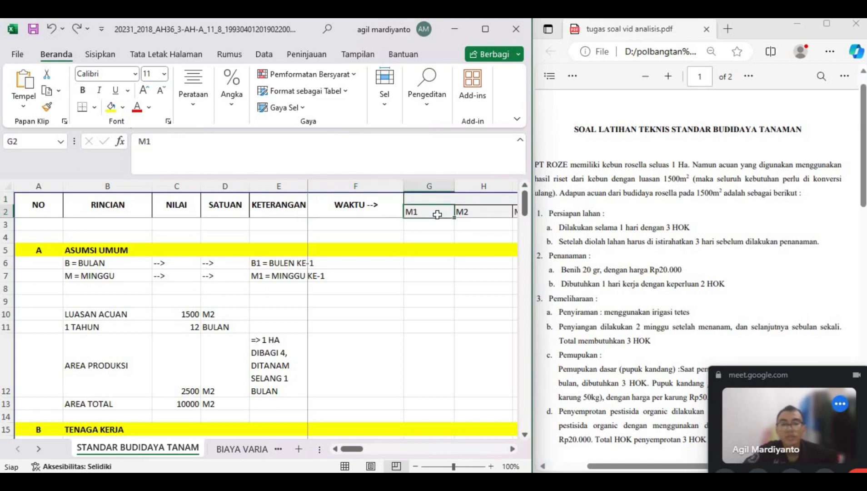
left_click_drag(468, 212, 482, 215)
key("Delete")
scroll(390, 224, "left", 1)
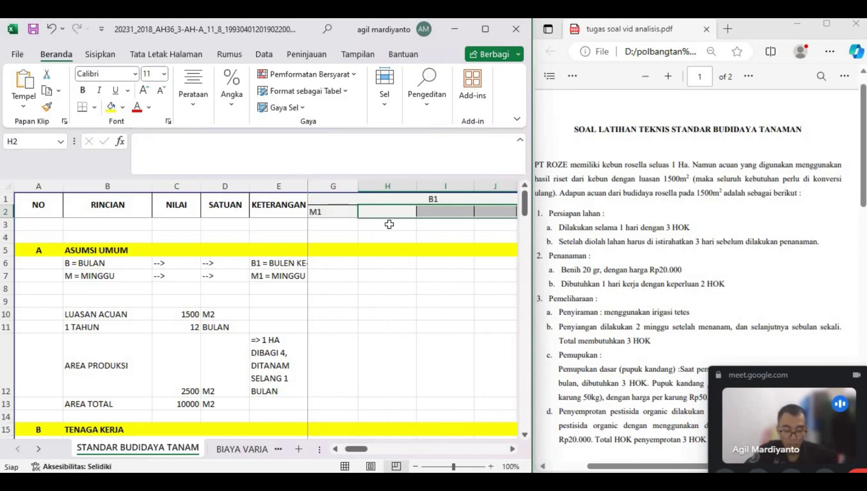
left_click(345, 212)
left_click_drag(358, 217, 466, 227)
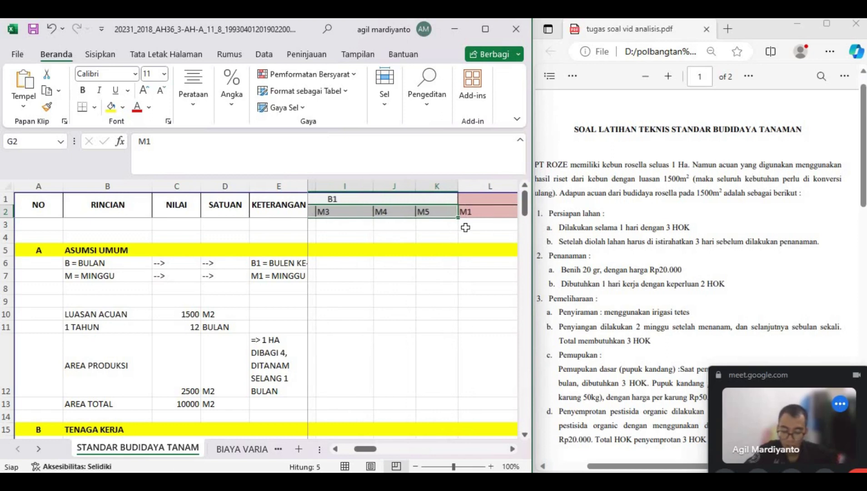
Step: Compare the week labels under month B1 with those under month B2
scroll(465, 228, "left", 1)
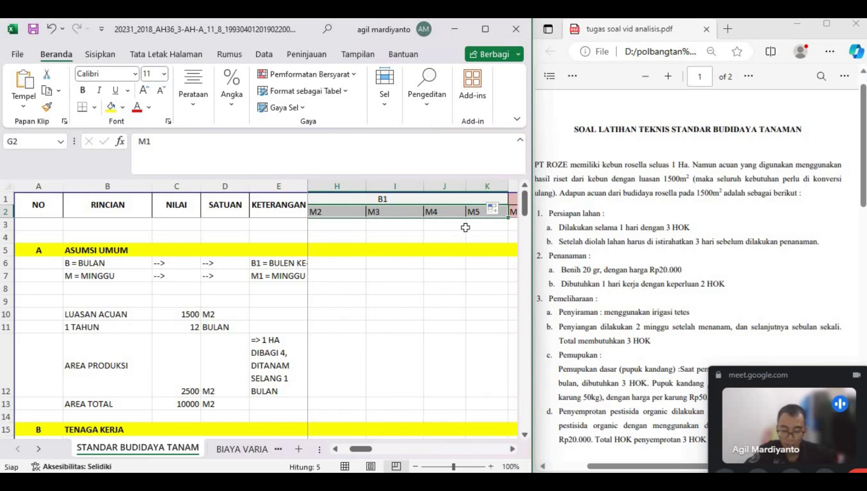
scroll(465, 227, "right", 3)
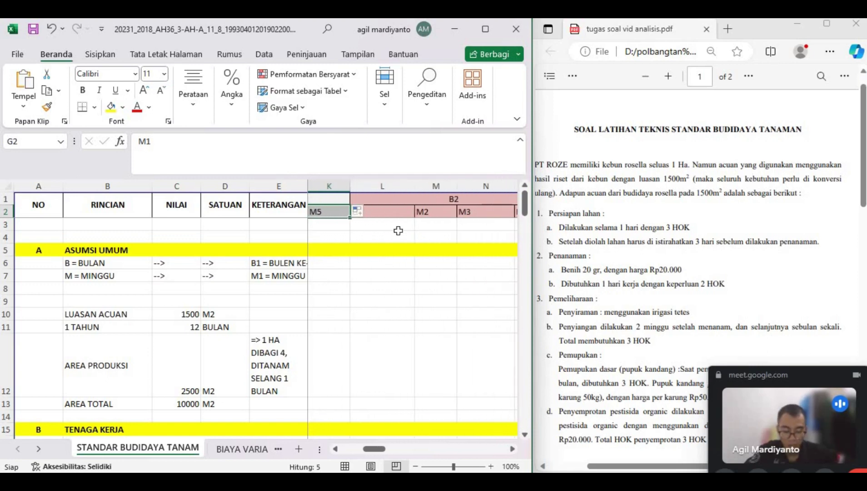
scroll(398, 231, "left", 3)
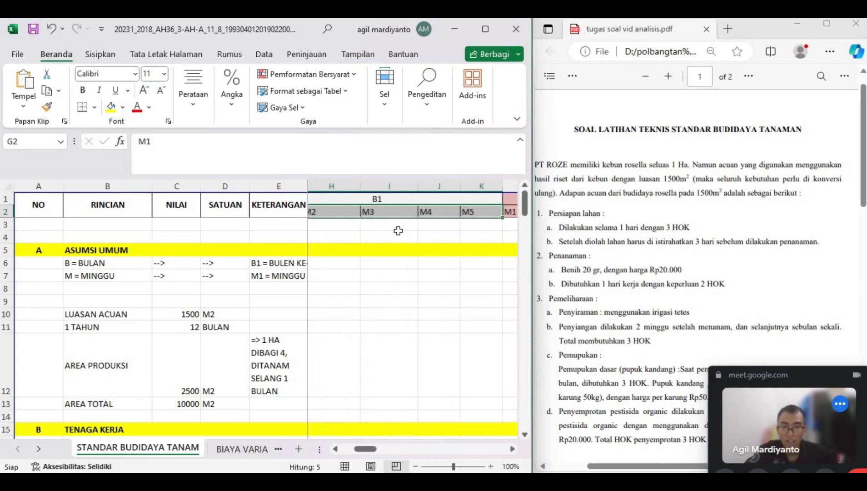
scroll(398, 231, "left", 1)
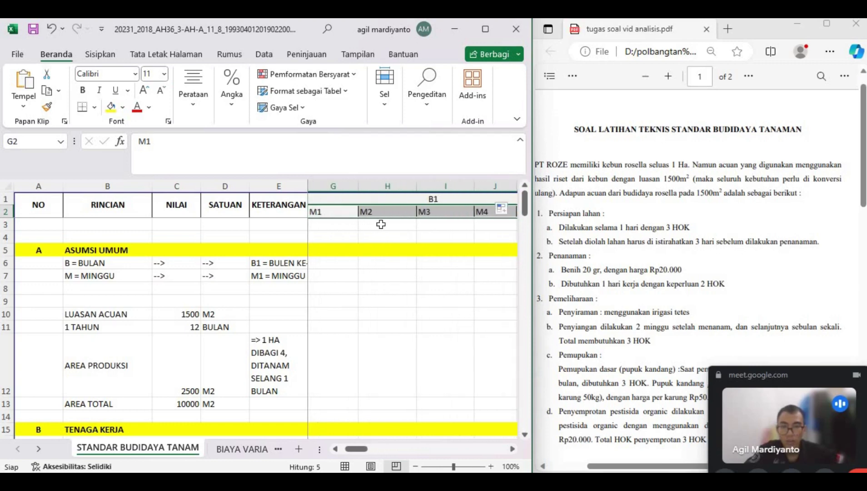
scroll(416, 231, "right", 4)
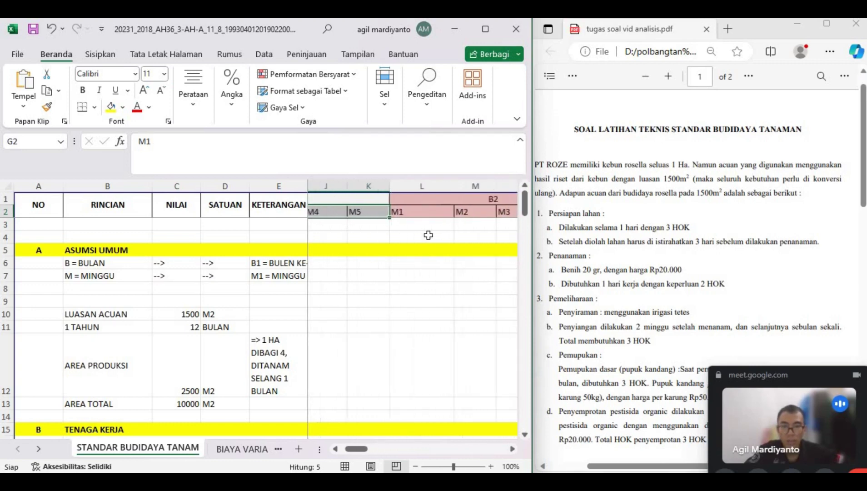
scroll(412, 232, "right", 1)
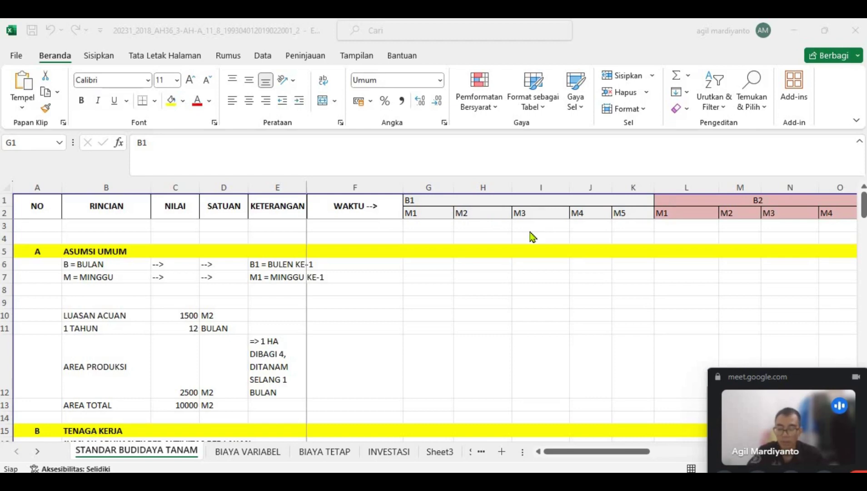
Step: Merge and center the B1 month header across G1:K1, above weeks M1 to M5
left_click(445, 201)
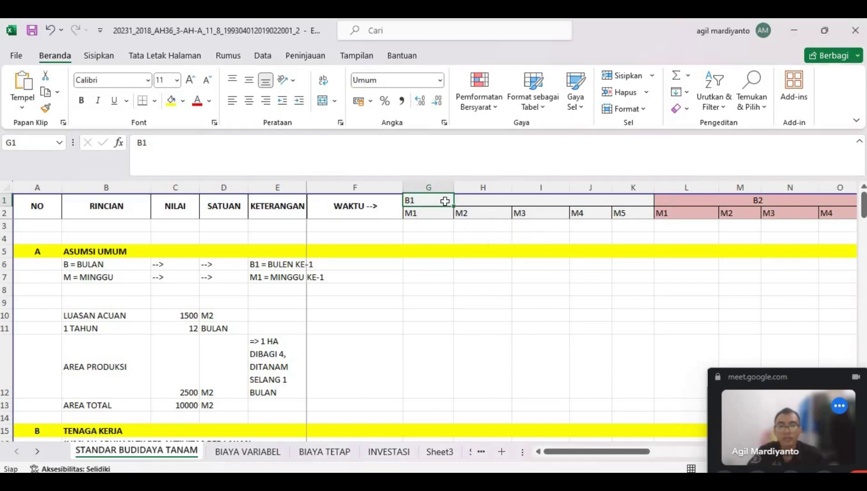
left_click_drag(445, 201, 636, 200)
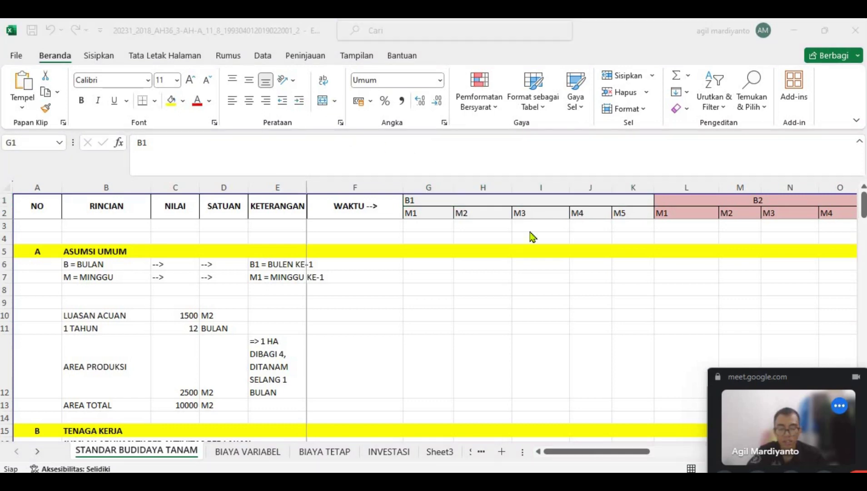
left_click_drag(427, 199, 634, 200)
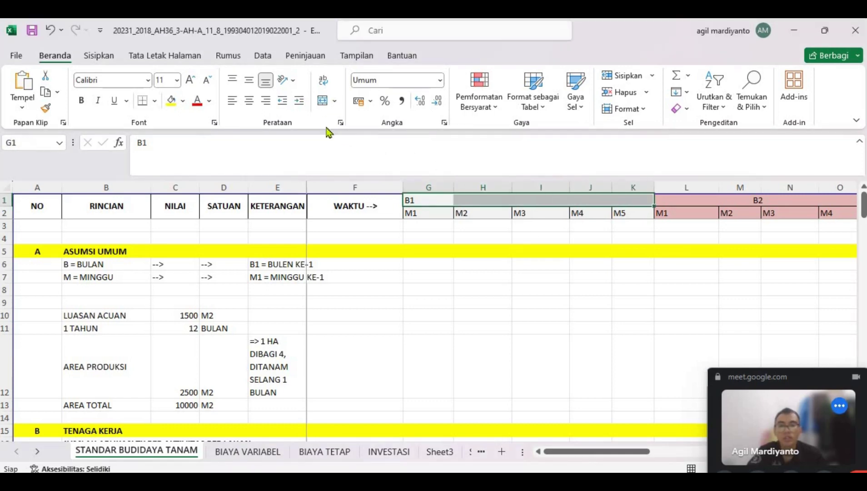
left_click(322, 101)
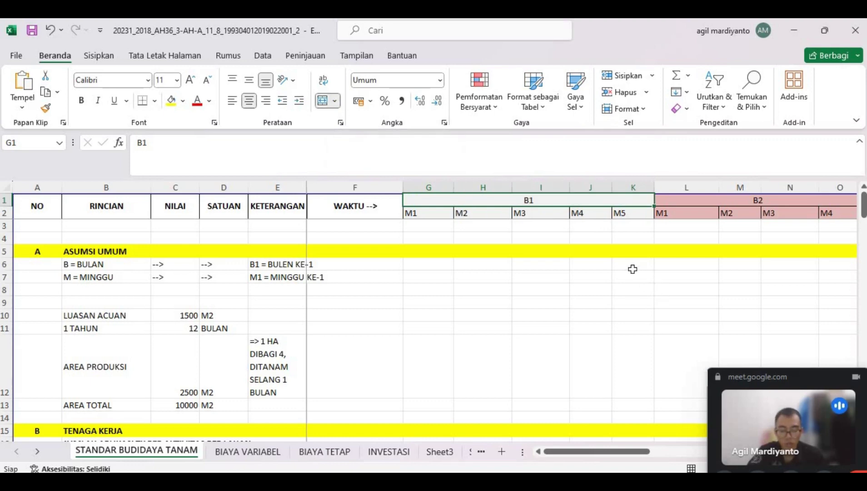
Step: Examine the week columns under months B1, B2 and B3 in the timeline header
left_click(429, 212)
left_click(691, 223)
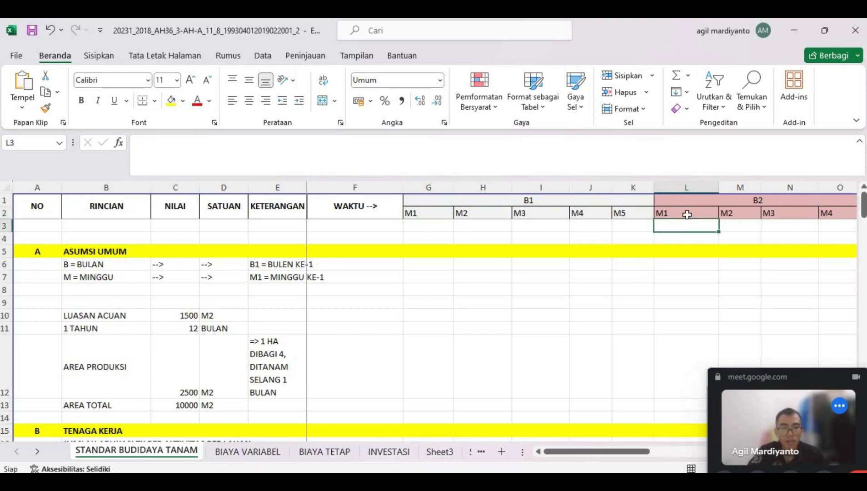
scroll(687, 214, "right", 2)
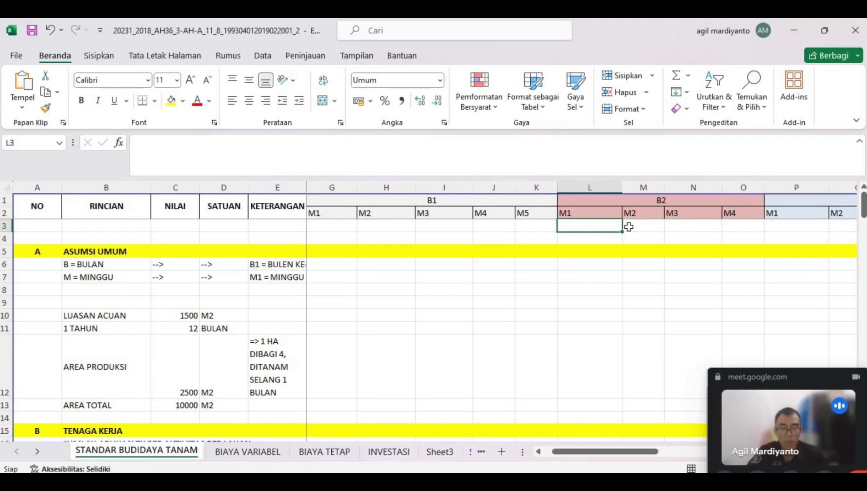
scroll(629, 226, "right", 3)
scroll(629, 227, "down", 1)
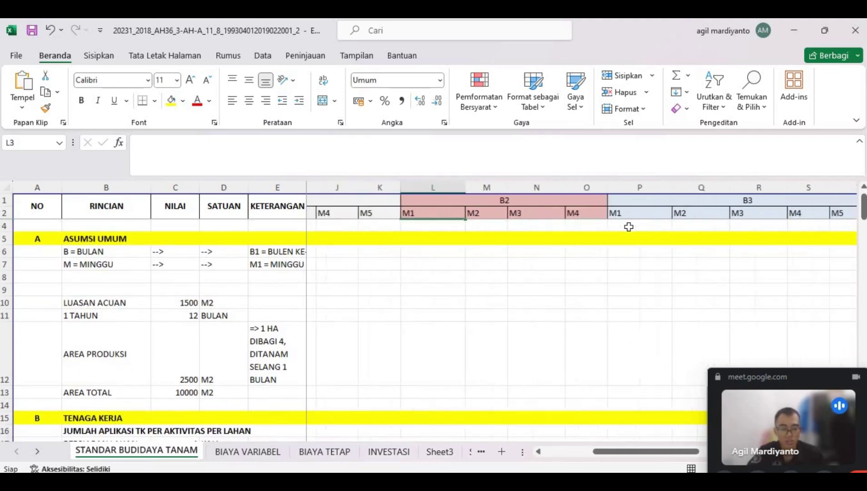
scroll(629, 226, "left", 3)
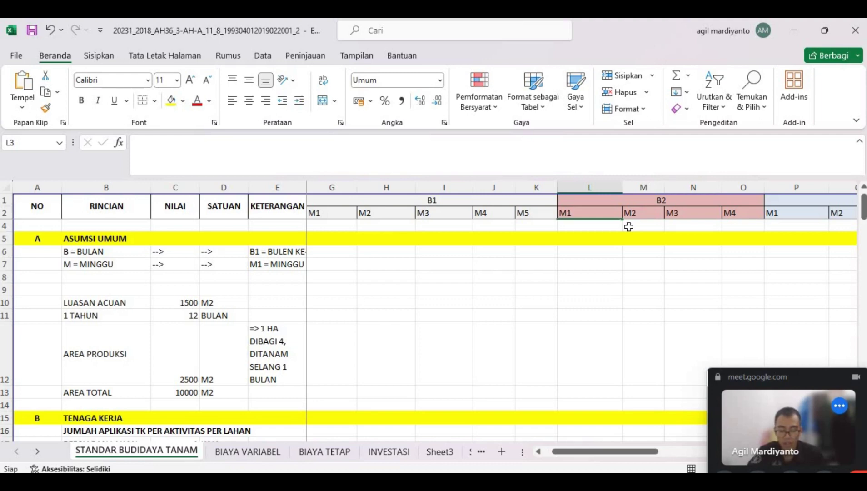
scroll(629, 227, "right", 3)
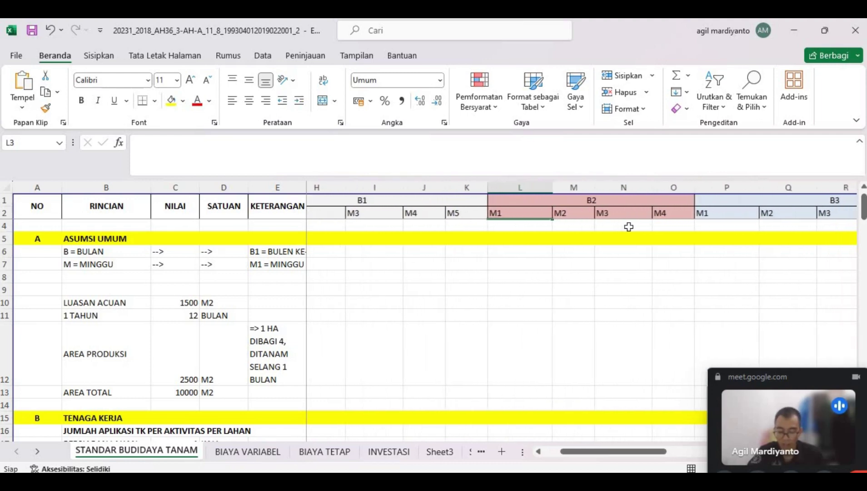
scroll(629, 227, "left", 1)
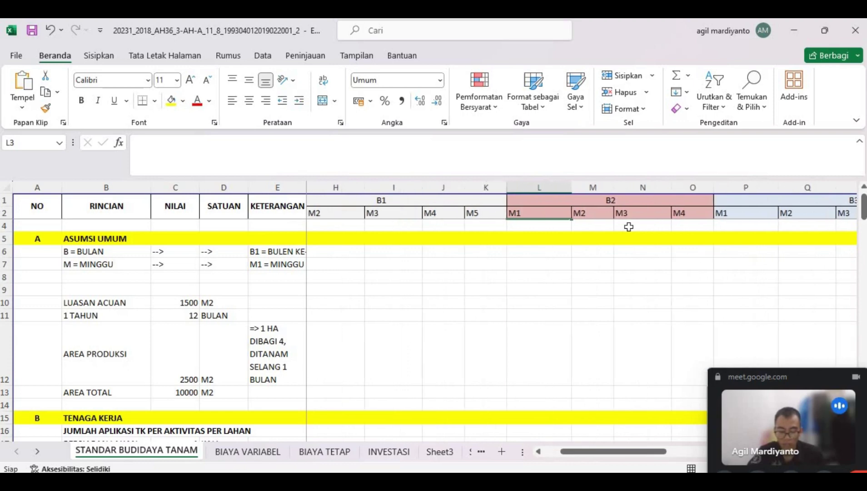
scroll(628, 227, "right", 5)
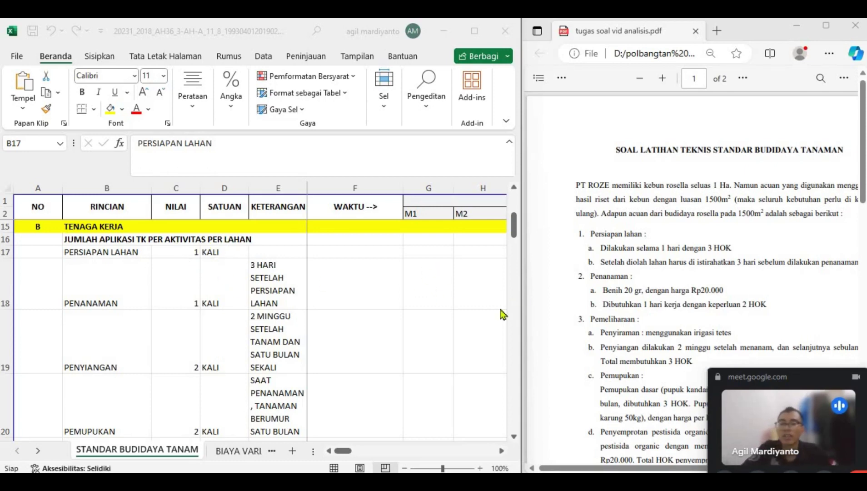
Step: Read the rosella cultivation task in the PDF from Persiapan lahan to Biaya 1 HOK and check the PENYIANGAN unit and note in row 19
scroll(696, 286, "down", 1)
scroll(696, 286, "right", 1)
scroll(695, 287, "down", 6)
scroll(695, 286, "right", 1)
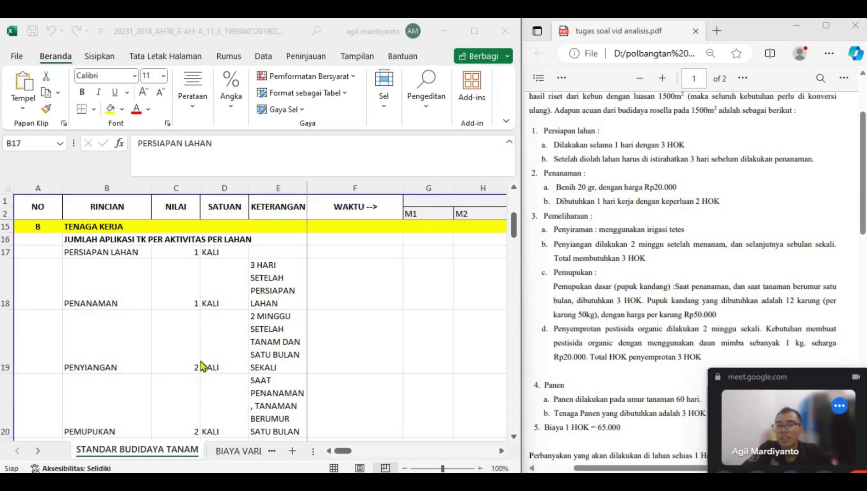
left_click_drag(253, 352, 229, 356)
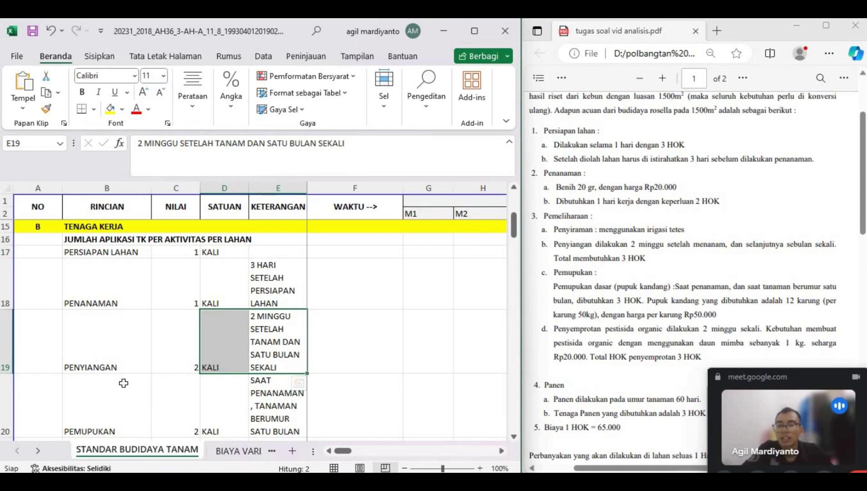
Step: Review the PEMUPUKAN, PENYEMPROTAN and PANEN rows under JUMLAH APLIKASI TK PER AKTIVITAS PER LAHAN against the task PDF
scroll(109, 375, "down", 1)
left_click(94, 381)
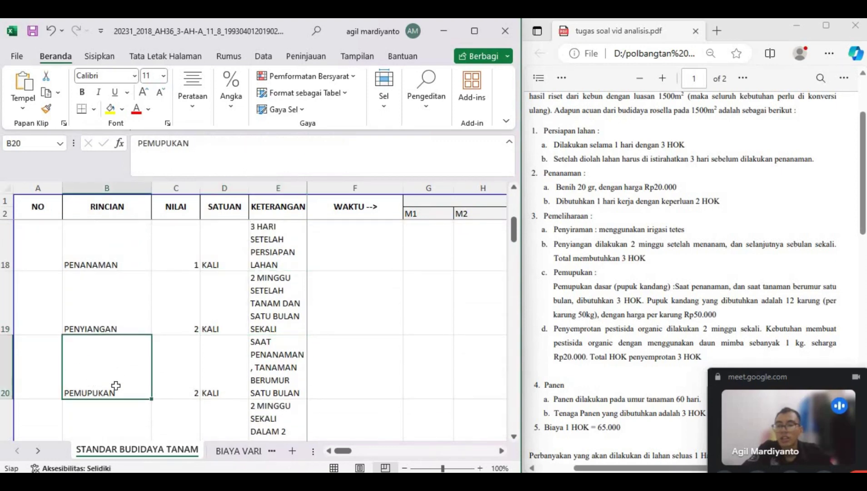
left_click(222, 380)
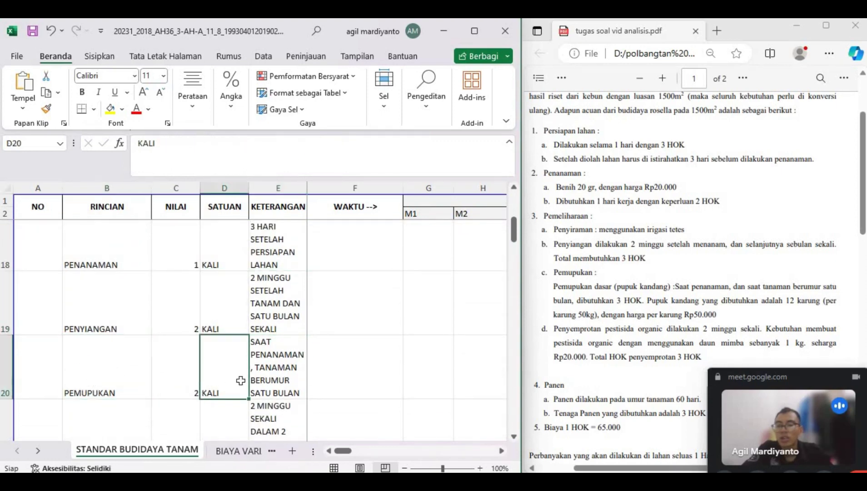
left_click(284, 380)
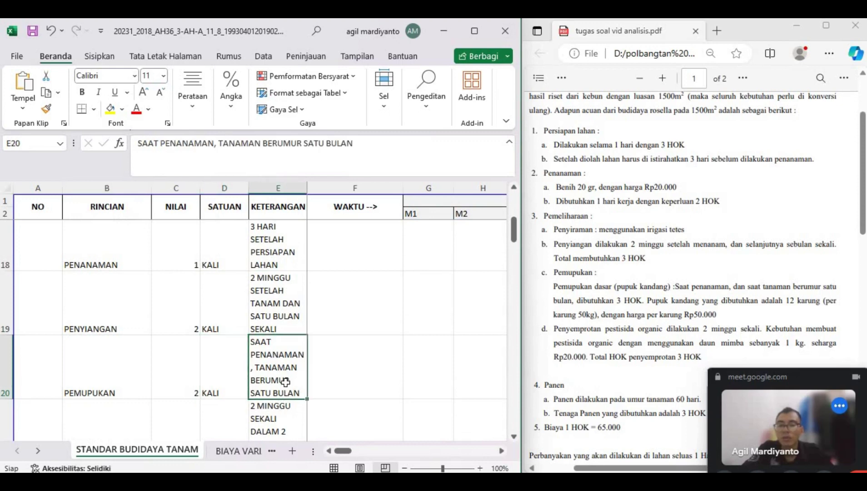
scroll(285, 381, "down", 1)
left_click(98, 387)
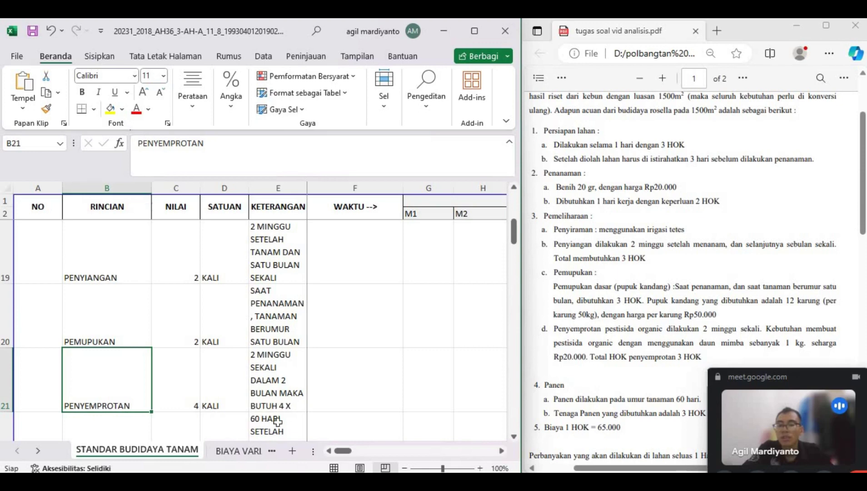
scroll(284, 417, "down", 1)
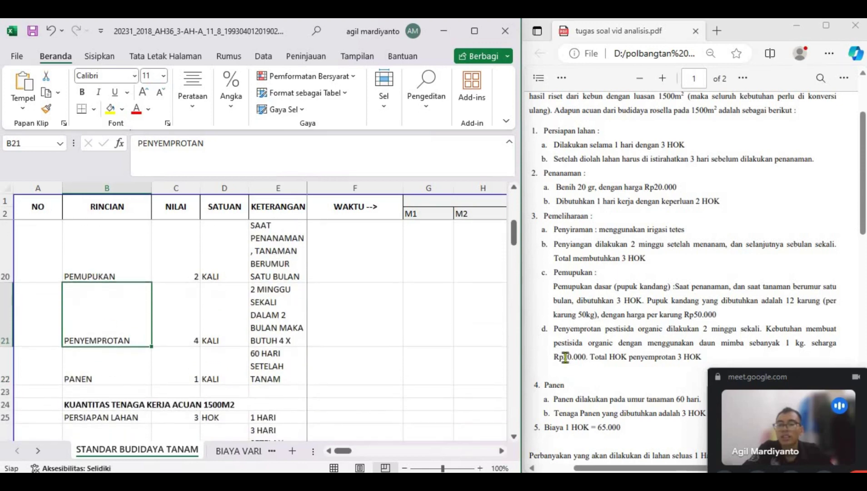
scroll(627, 296, "down", 3)
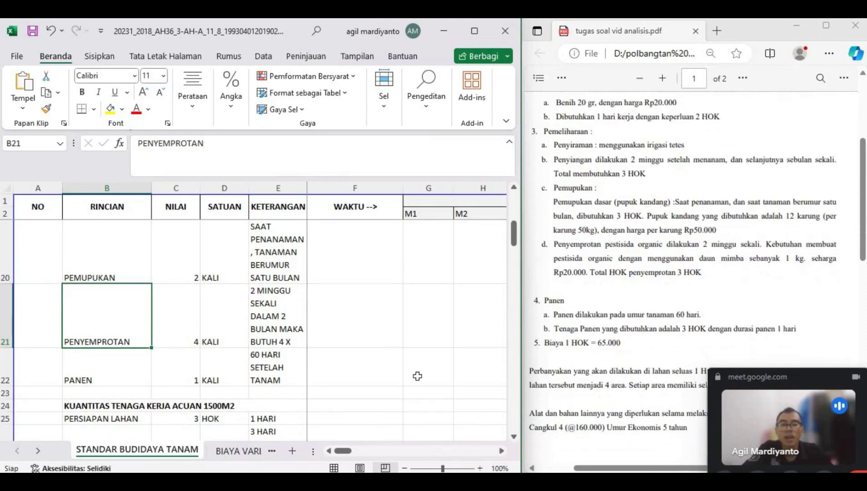
left_click(86, 392)
key("Up")
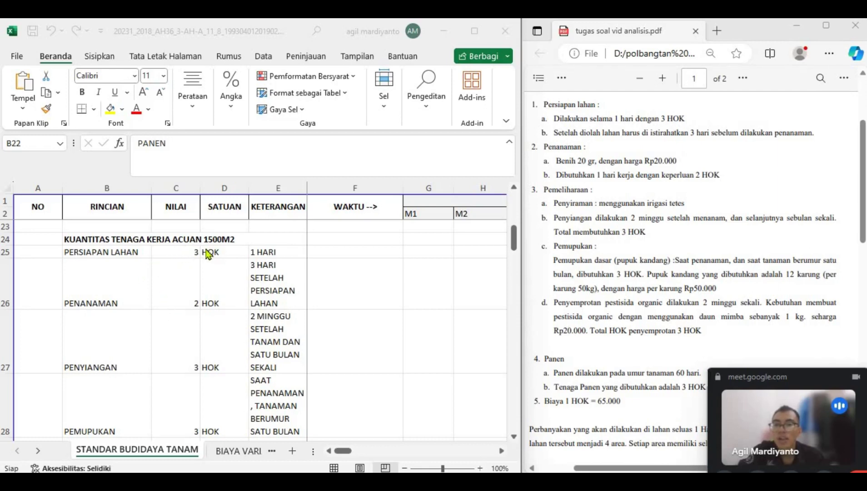
Step: Examine quantity, unit and note for PERSIAPAN LAHAN, PENANAMAN and PENYIANGAN under KUANTITAS TENAGA KERJA ACUAN 1500M2
left_click(98, 253)
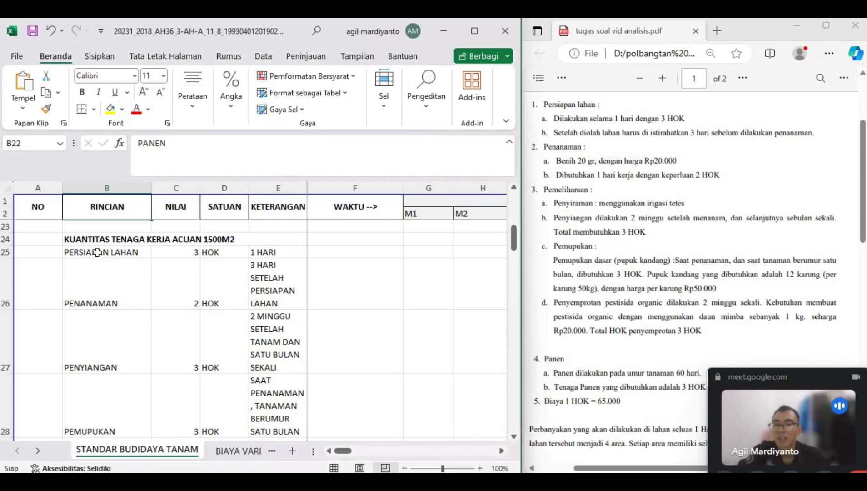
left_click(100, 253)
key("Right")
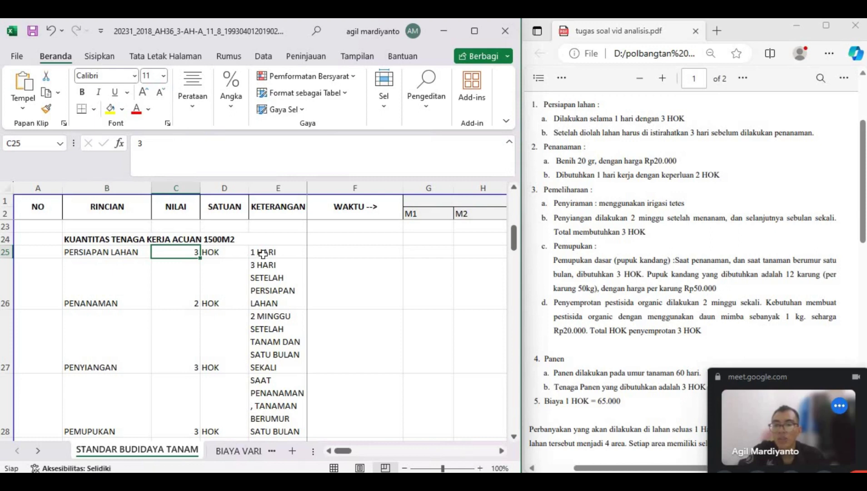
key("Right")
key("Right")
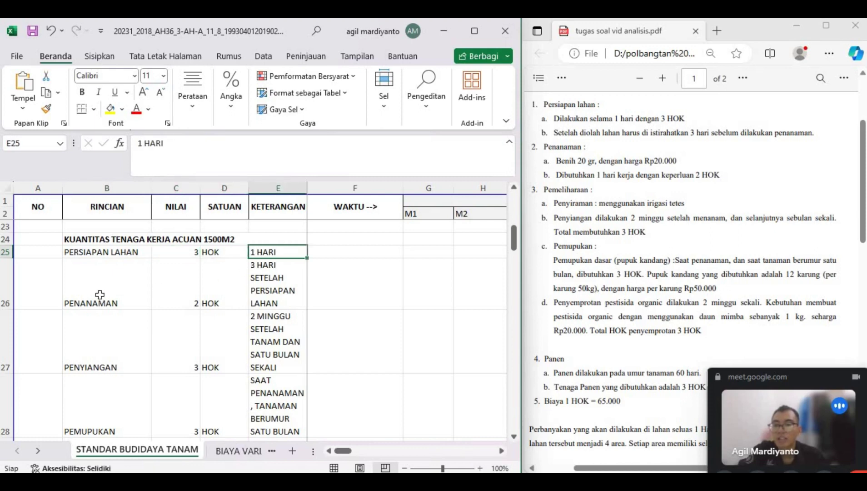
left_click(100, 295)
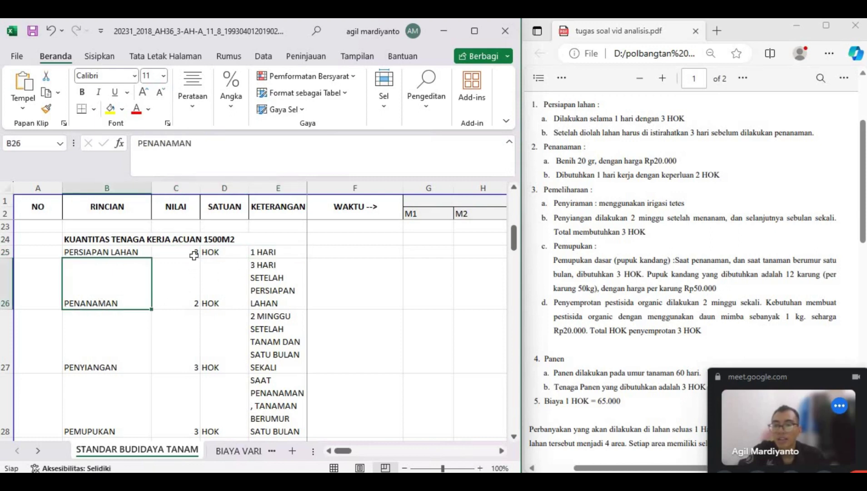
left_click(237, 296)
left_click(269, 296)
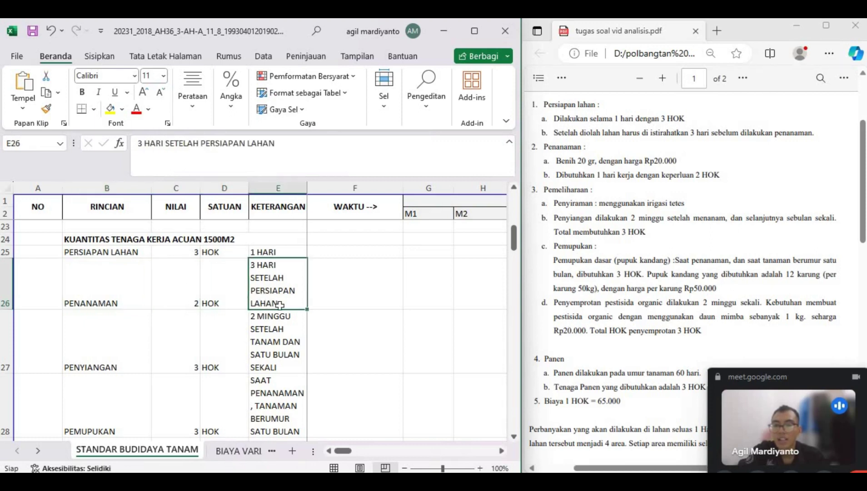
left_click(79, 350)
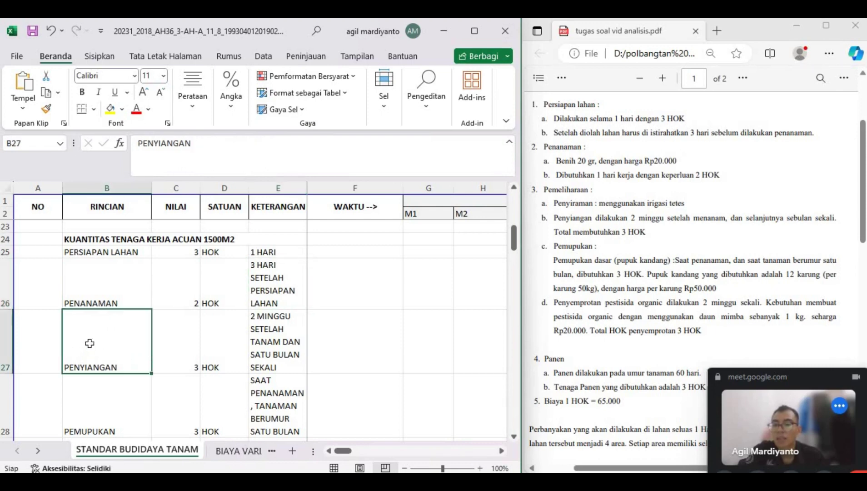
left_click(178, 355)
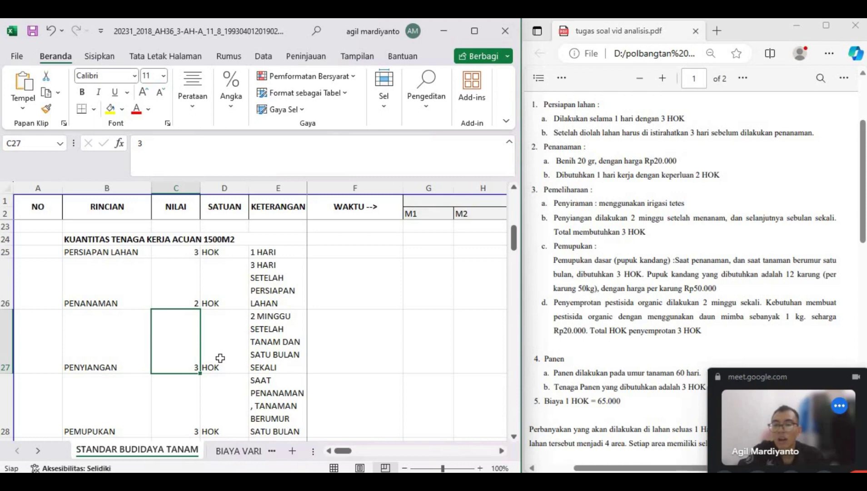
left_click(220, 358)
left_click(277, 348)
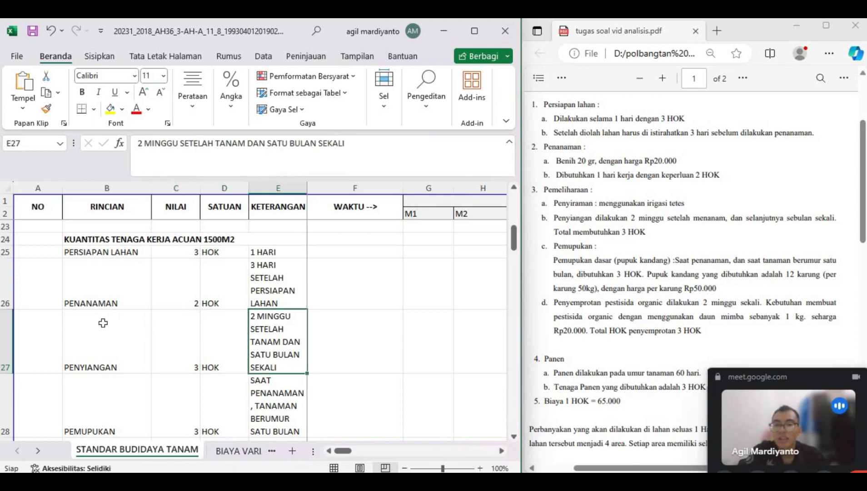
Step: Examine quantity, unit and note for PEMUPUKAN and PENYEMPROTAN in rows 28 and 29 of the 1500 m2 labor quantities
scroll(102, 323, "down", 2)
left_click(136, 334)
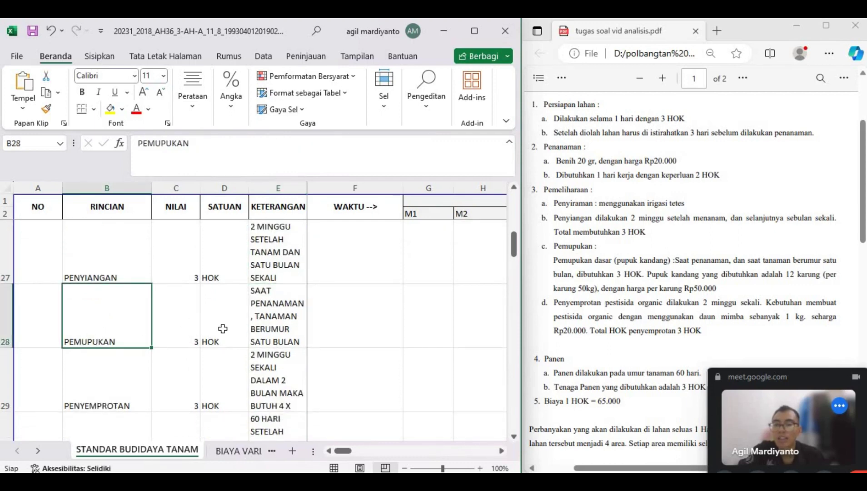
key("Right")
key("Right")
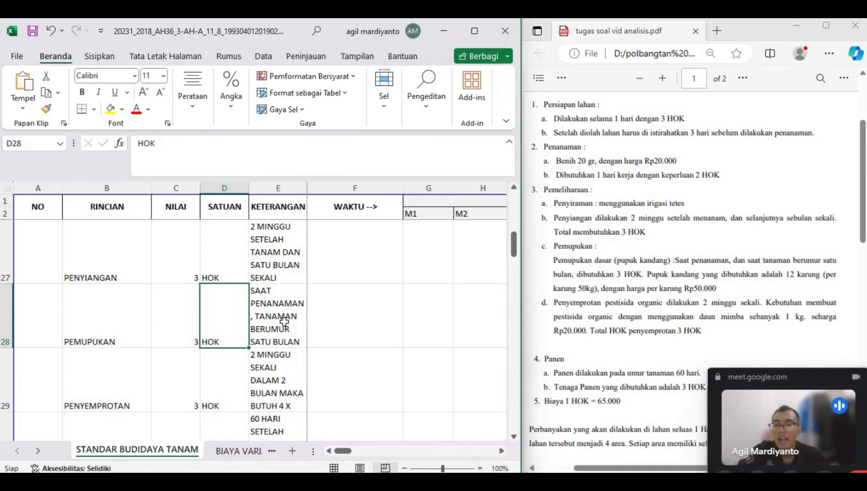
left_click(279, 339)
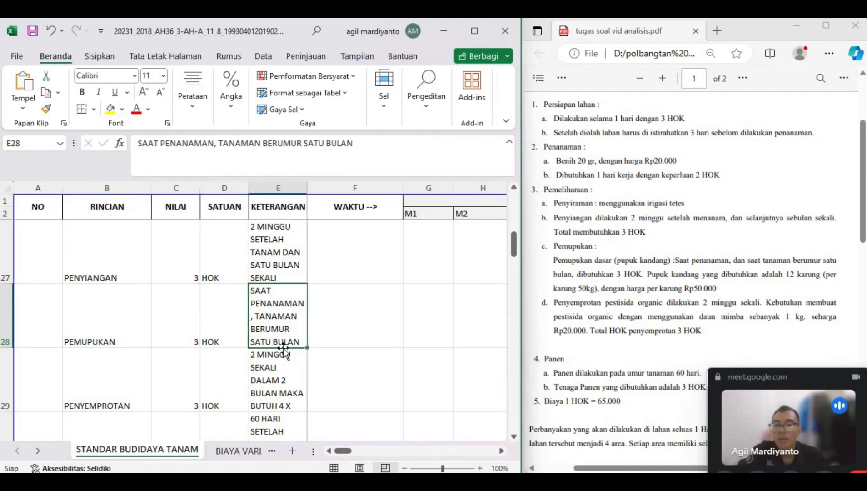
left_click(122, 373)
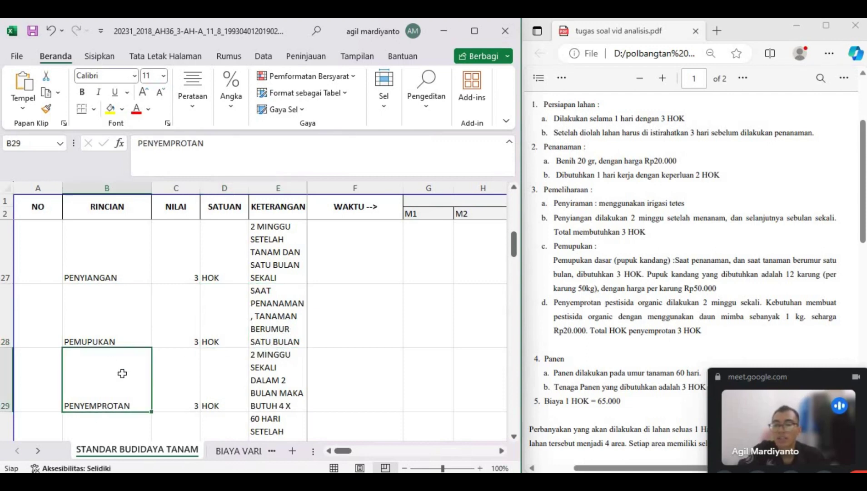
left_click(187, 388)
left_click(230, 397)
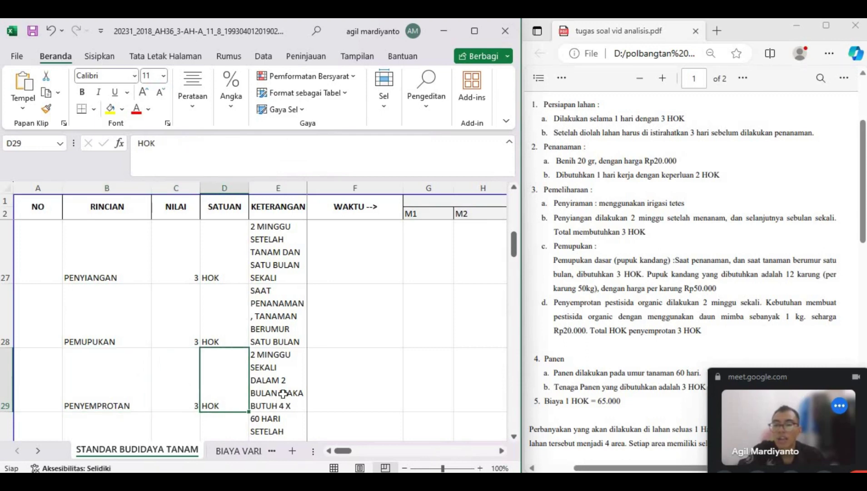
left_click(283, 394)
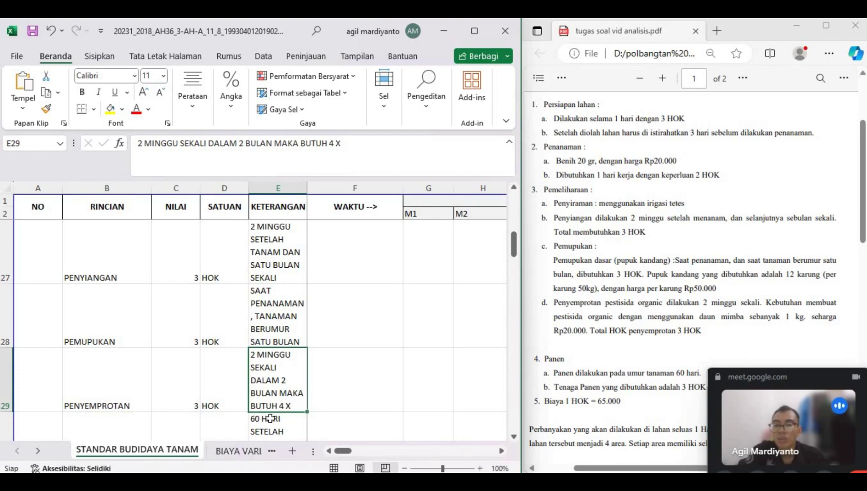
Step: Examine the KUANTITAS TENAGA KERJA LAHAN PRODUKSI (2500M2) X4 LAHAN heading and the HOK formula picture beside it
scroll(228, 383, "down", 2)
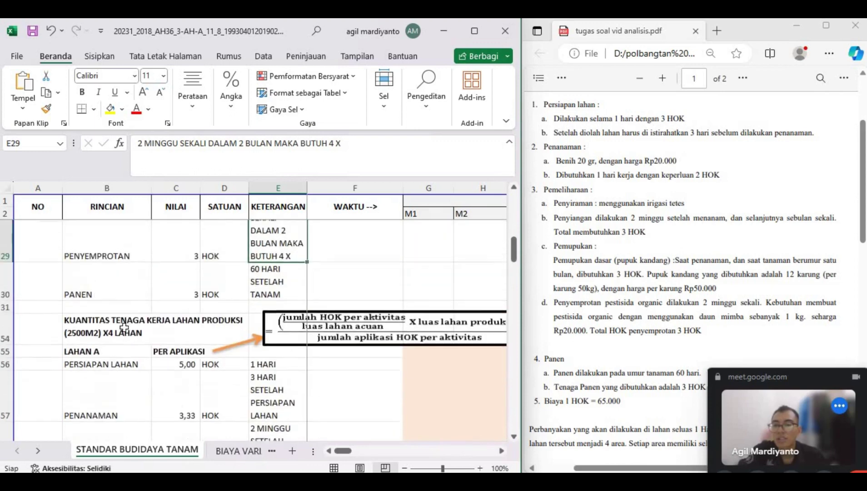
left_click(205, 325)
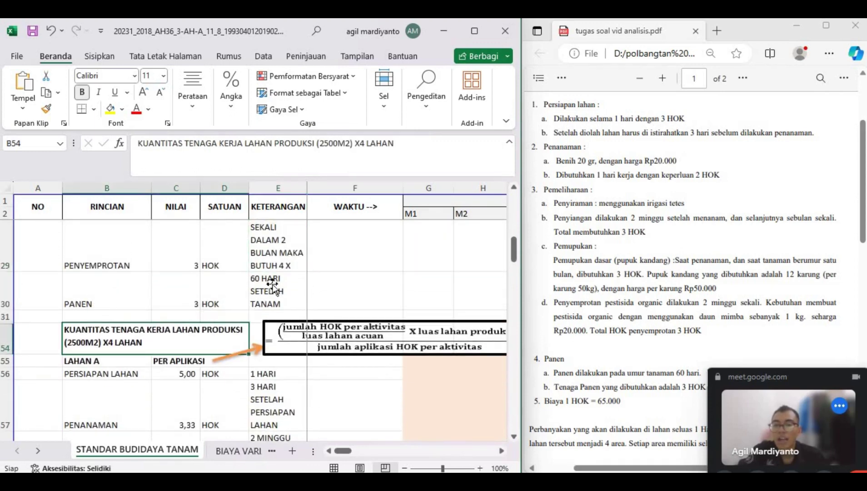
left_click(290, 323)
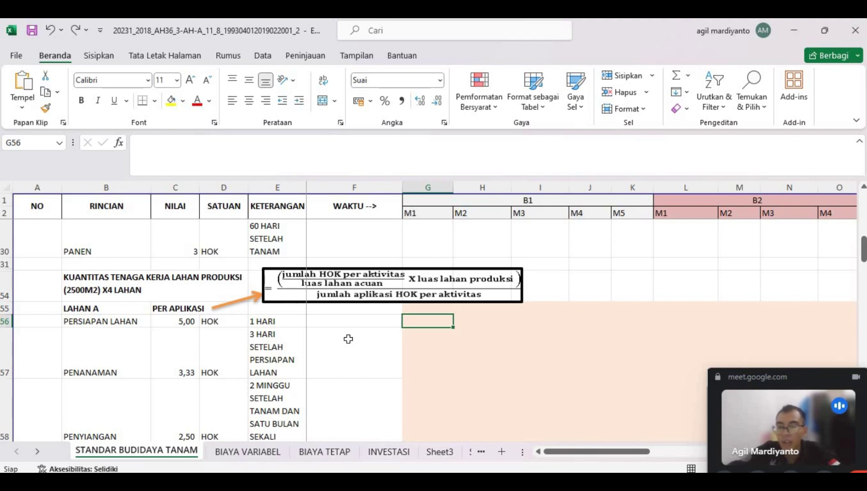
scroll(348, 339, "down", 1)
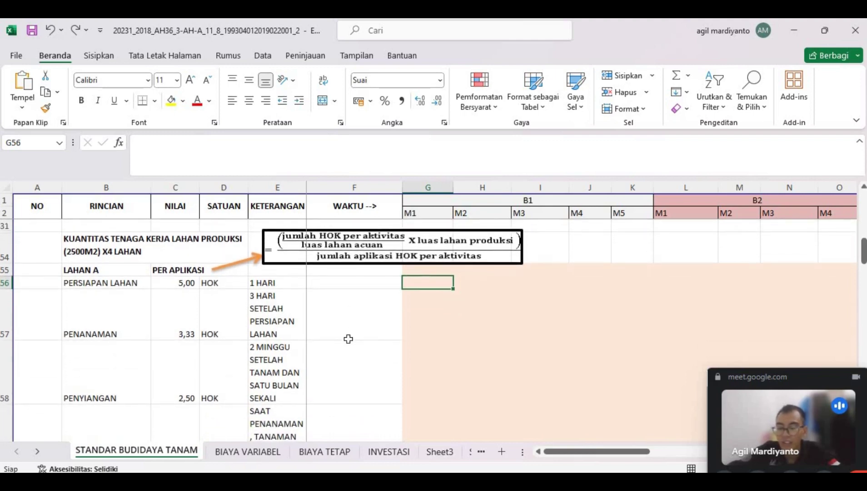
scroll(348, 339, "up", 1)
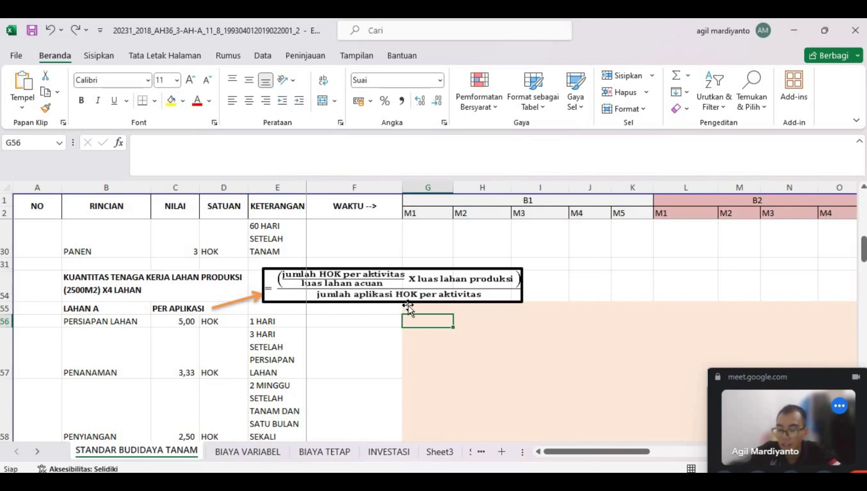
Step: Inspect the PER APLIKASI formula in C56 and the duration note for LAHAN A's PERSIAPAN LAHAN, ending on its week M1 cell G56
left_click(77, 310)
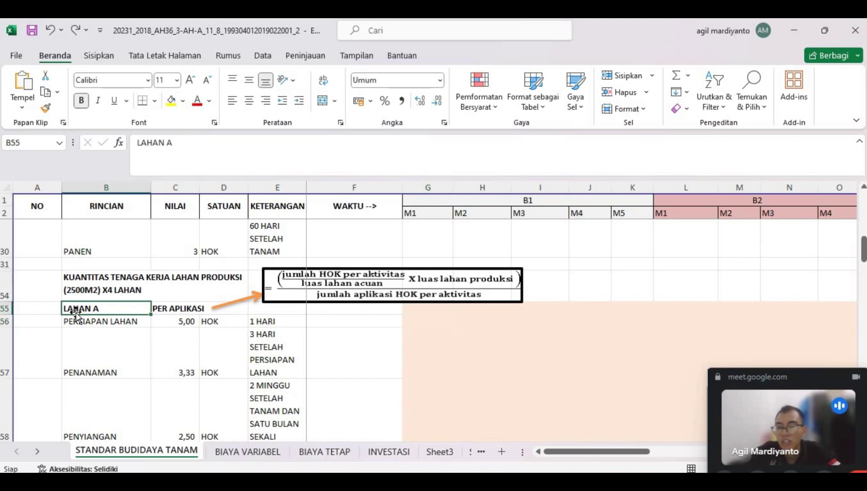
left_click(101, 324)
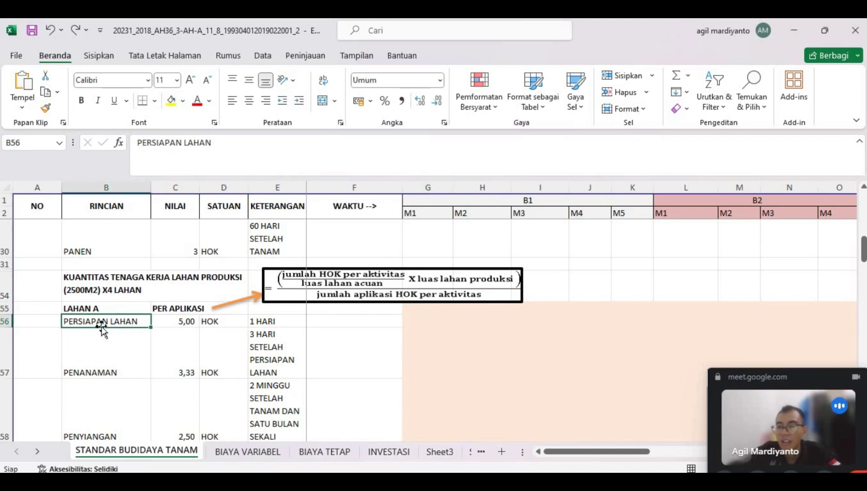
left_click(175, 308)
left_click(183, 323)
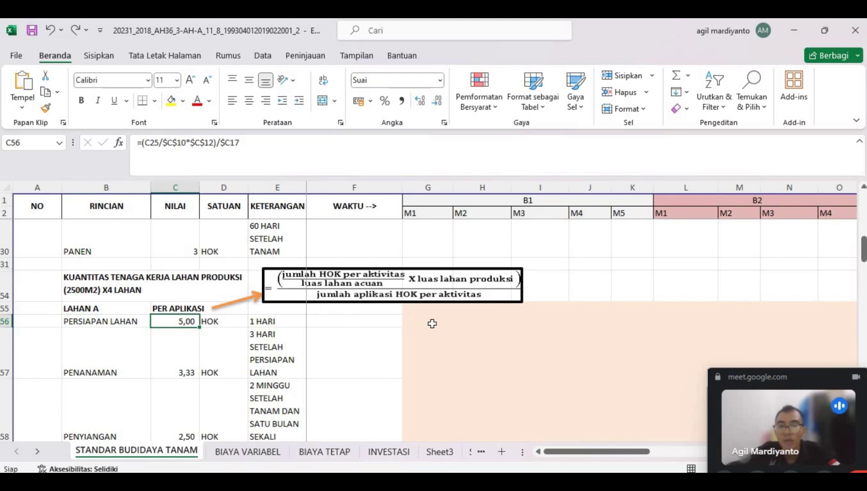
left_click(252, 323)
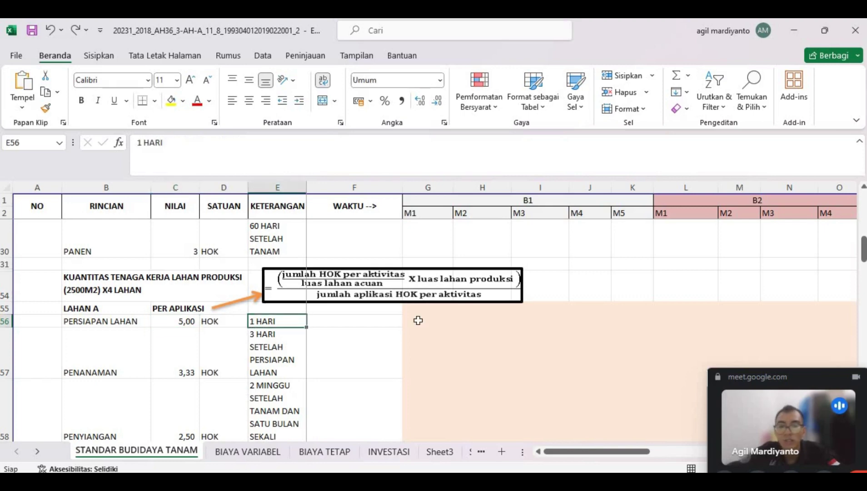
left_click(418, 321)
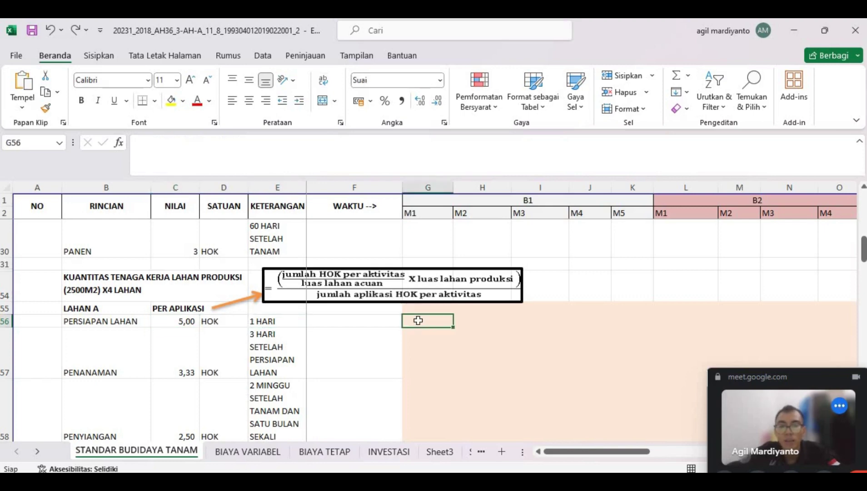
Step: Link LAHAN A's PERSIAPAN LAHAN labor for B1 week M1 in G56 to its per-application value with =C56
type("=")
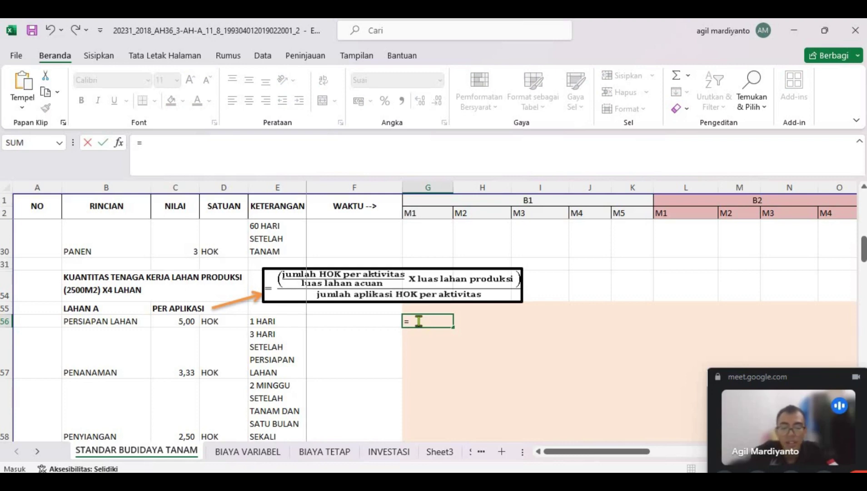
type("c")
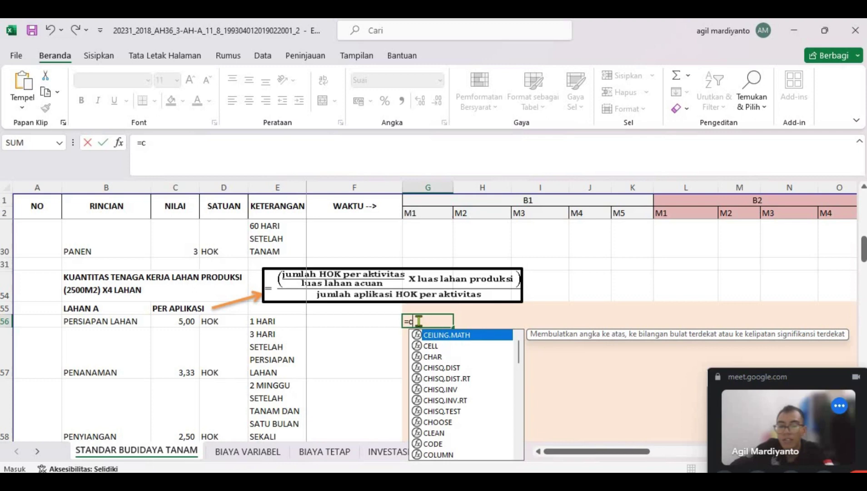
type("56")
key("Return")
Step: Review LAHAN A's PENANAMAN value and timing note, and enter =C57 for B1 week M1 in G57
left_click(79, 352)
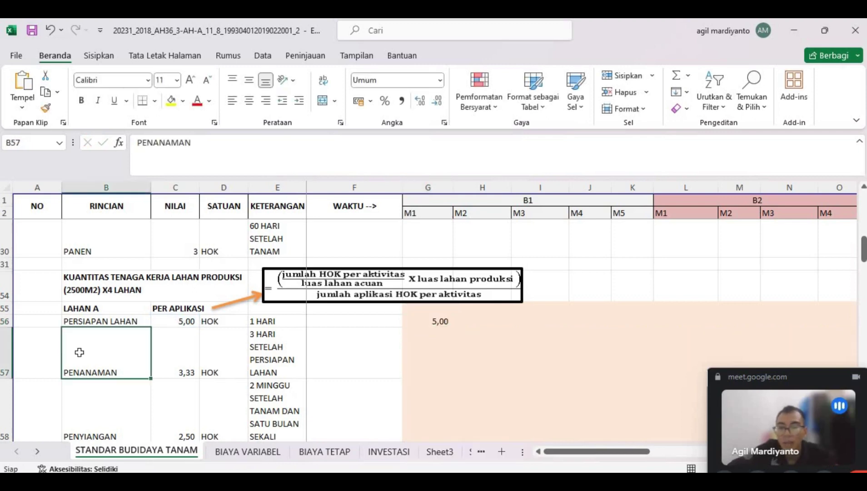
key("Right")
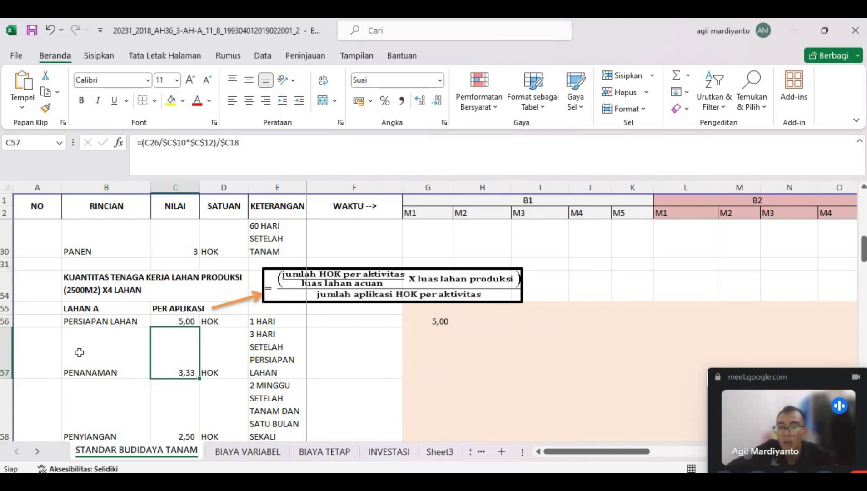
key("Right")
key("Right")
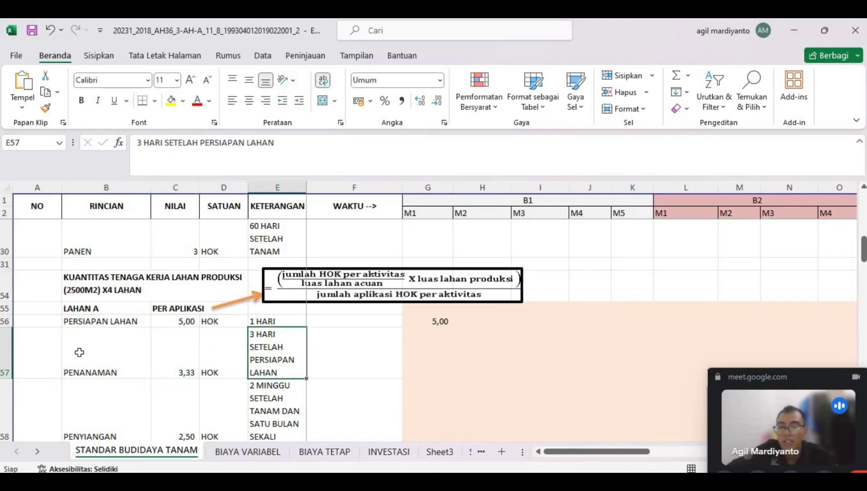
key("Right")
key("Right")
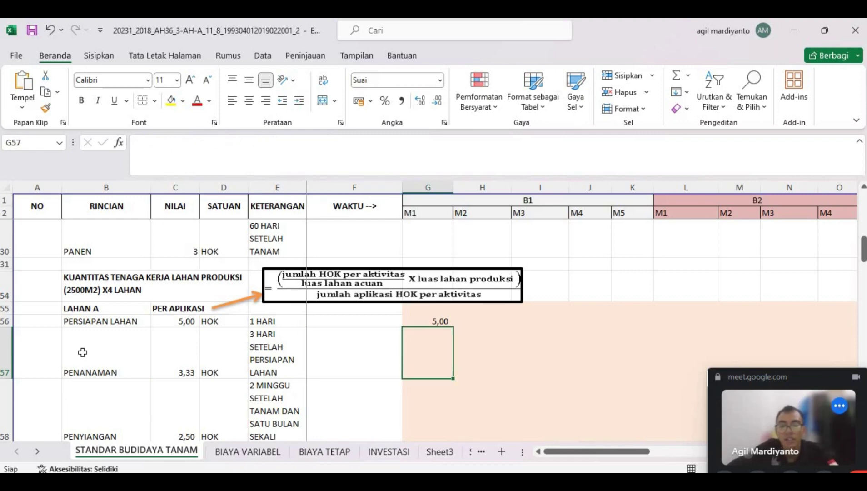
type("=c57")
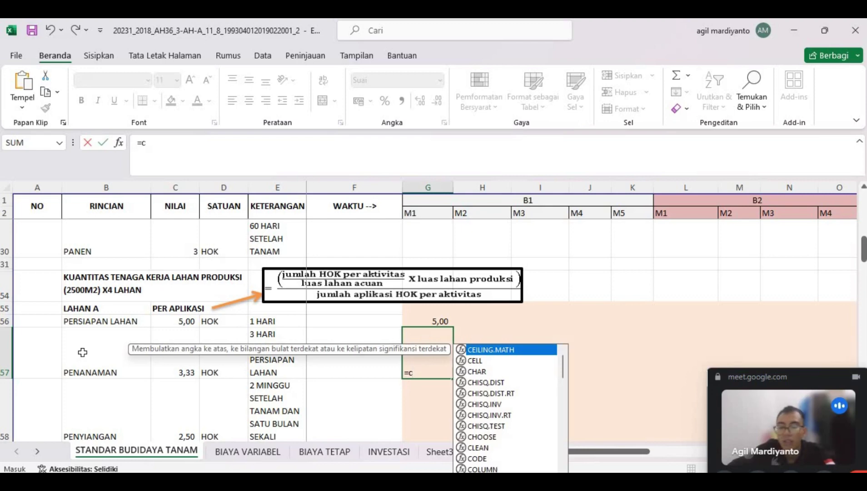
key("Return")
Step: Review LAHAN A's PENYIANGAN value and timing note, and enter =C58 for B1 week M3 in I58
scroll(82, 352, "down", 1)
left_click(86, 354)
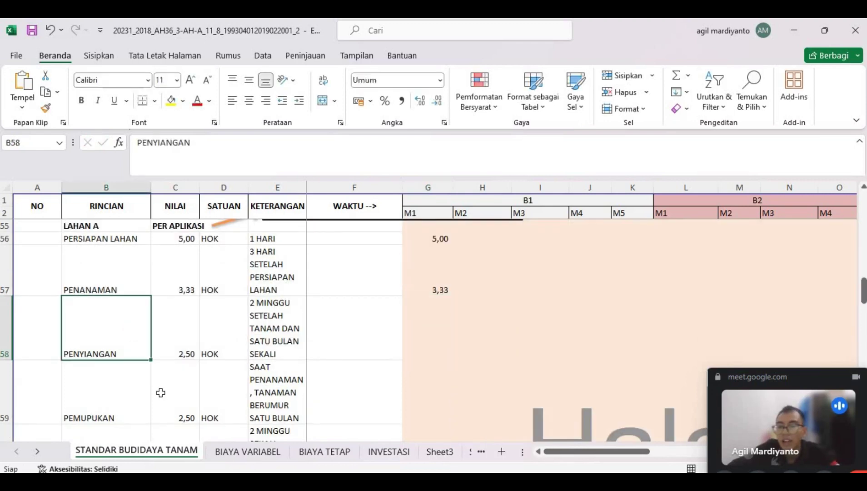
key("Right")
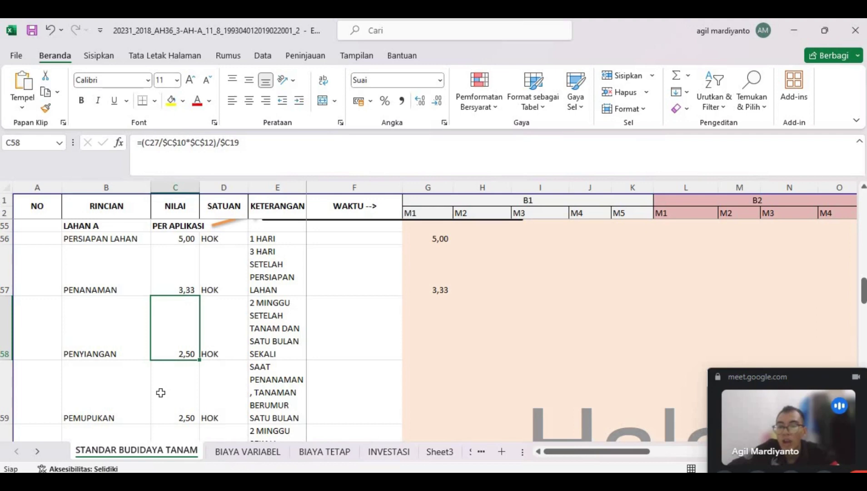
key("Right")
key("Right")
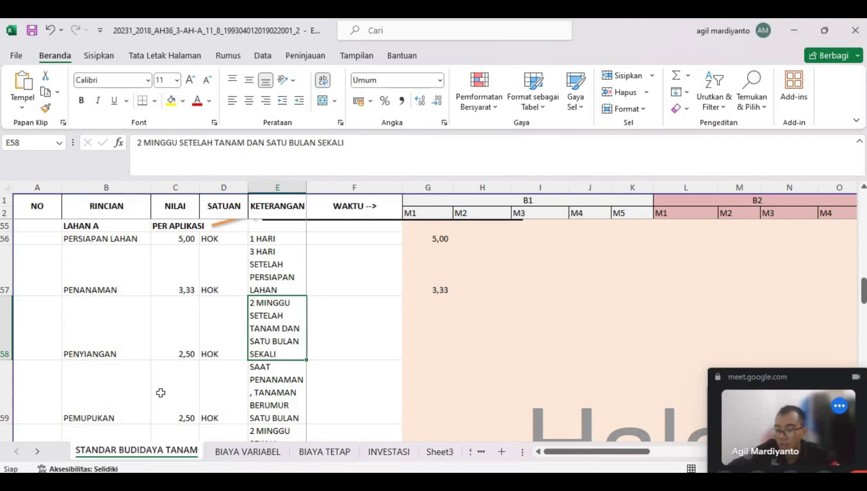
key("Right")
key("Right")
key("Right")
key("Right")
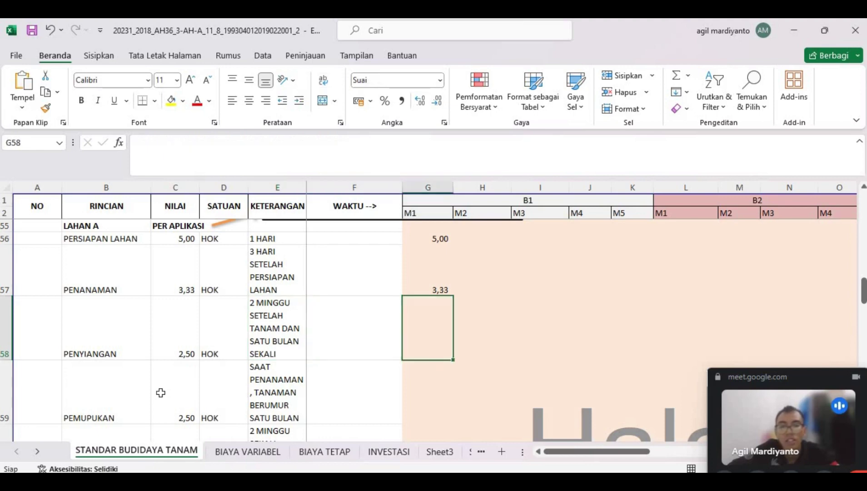
type("=c58")
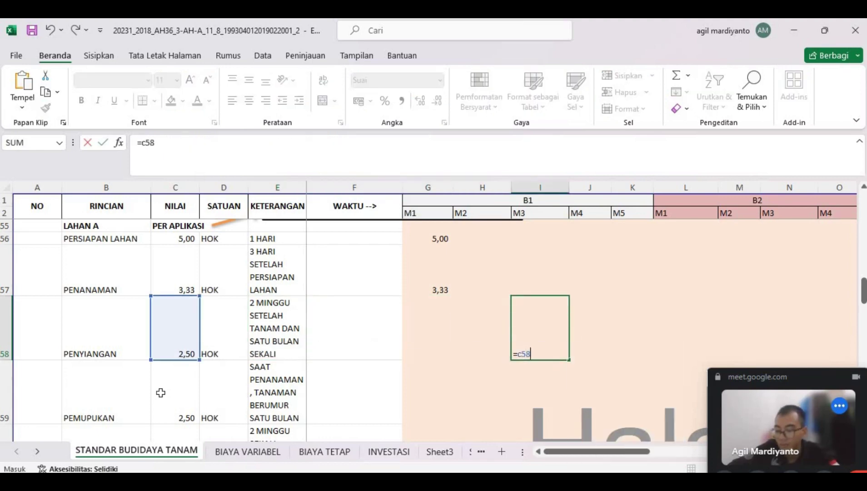
key("Return")
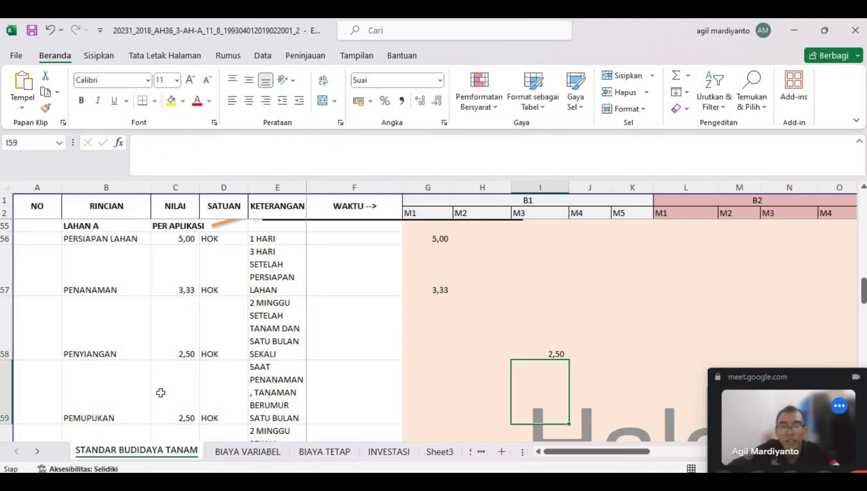
Step: Schedule LAHAN A's second PENYIANGAN in B2 week M2 by entering =C58 in M58
key("Up")
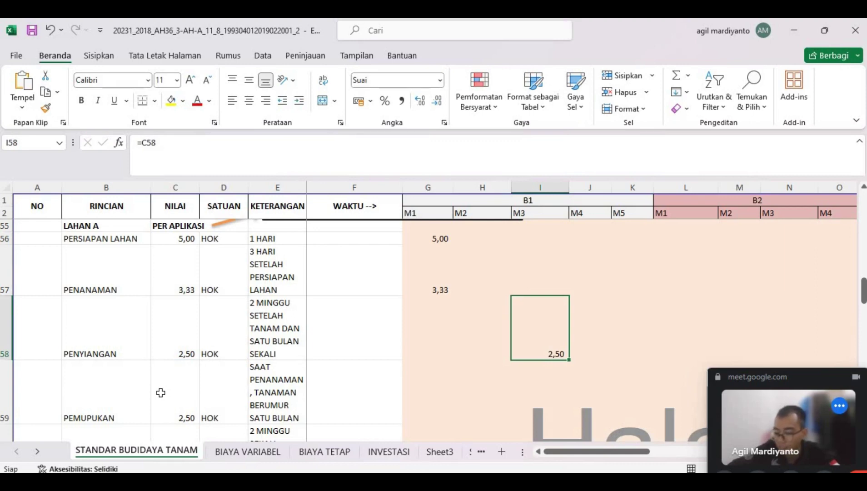
key("Right")
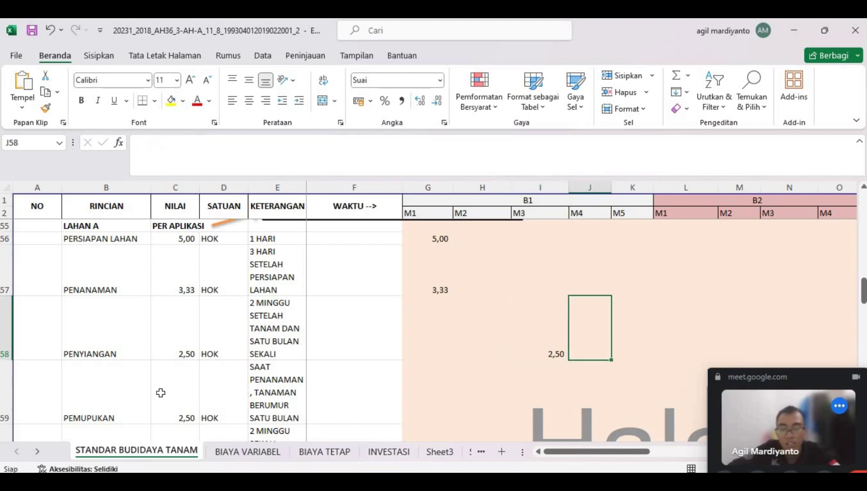
key("Right")
key("Right")
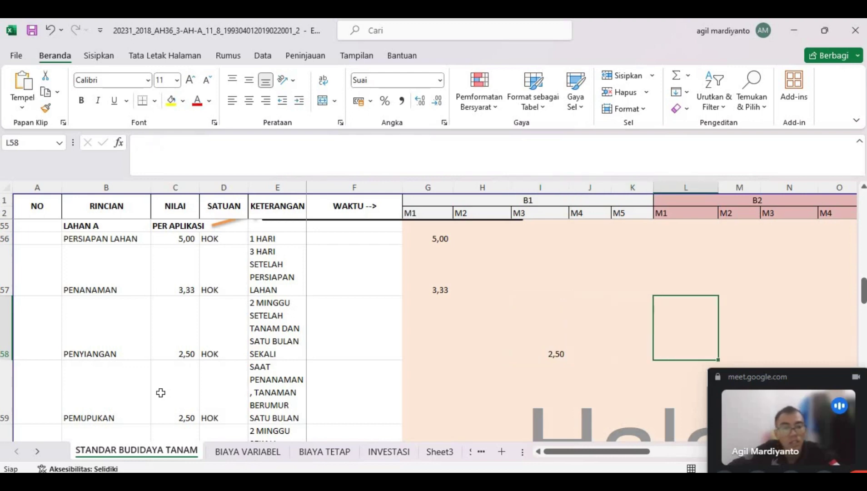
key("Right")
type("=c58")
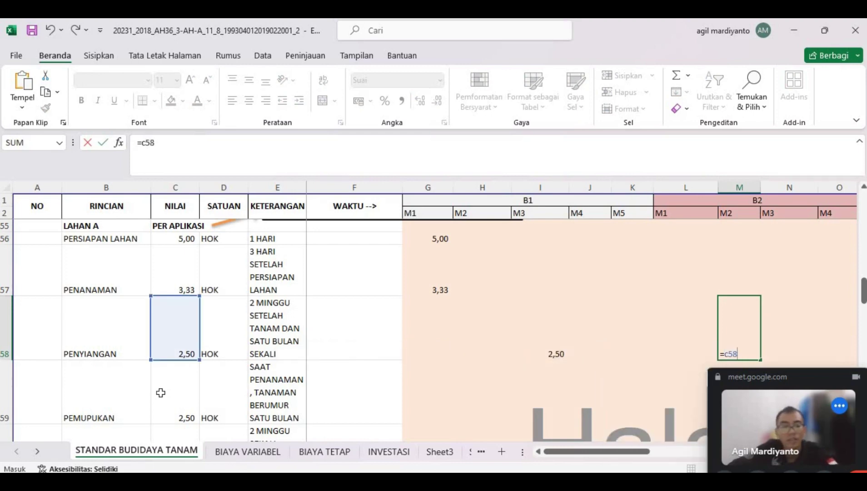
key("Return")
Step: Review LAHAN A's PEMUPUKAN value and timing note, and enter =C59 for B1 week M1 in G59
left_click(84, 431)
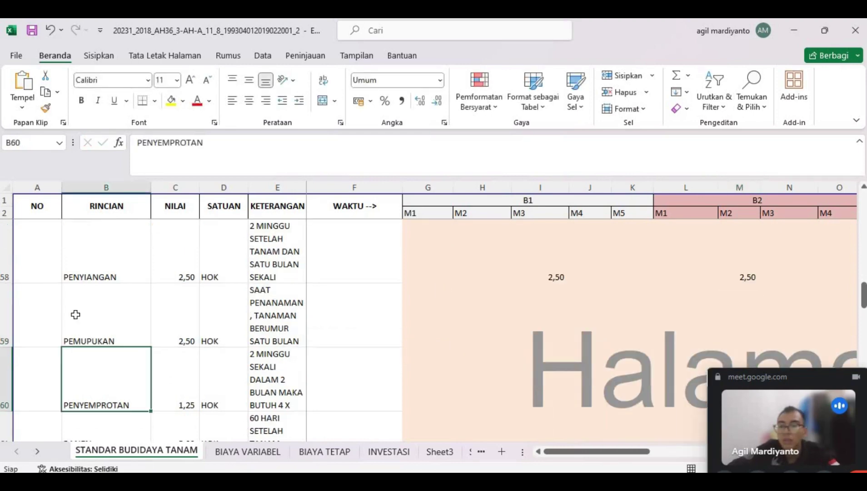
left_click(87, 317)
left_click(175, 332)
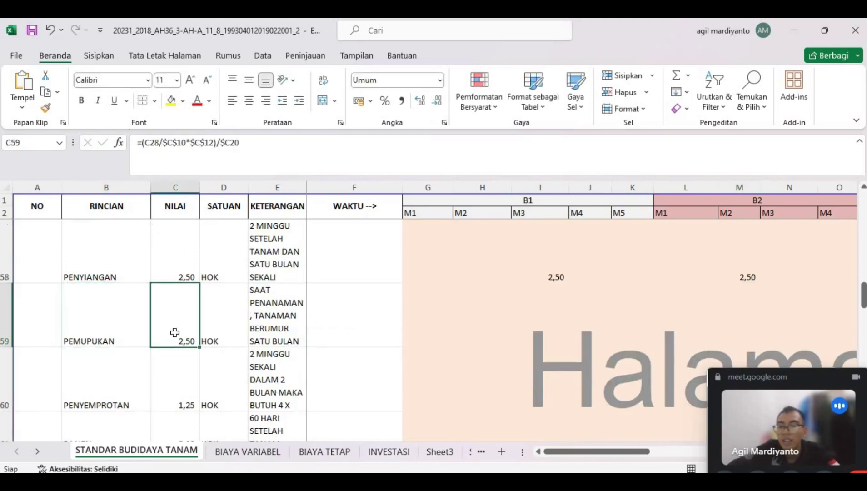
left_click(225, 335)
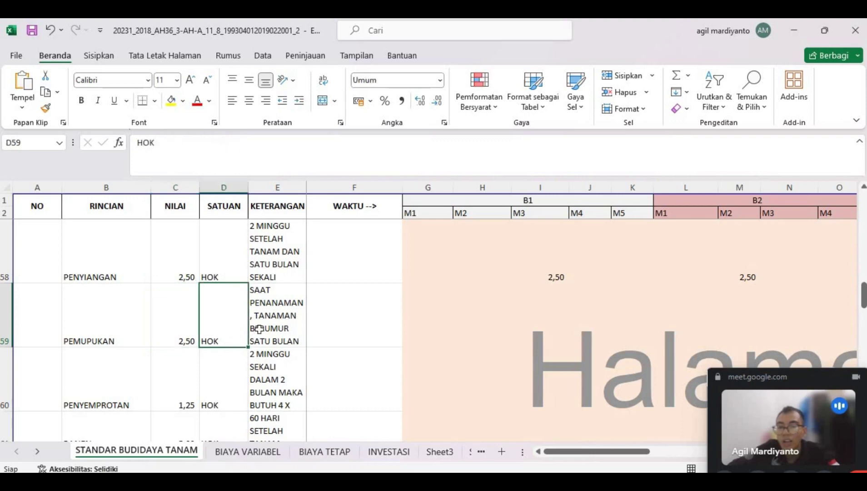
left_click(257, 330)
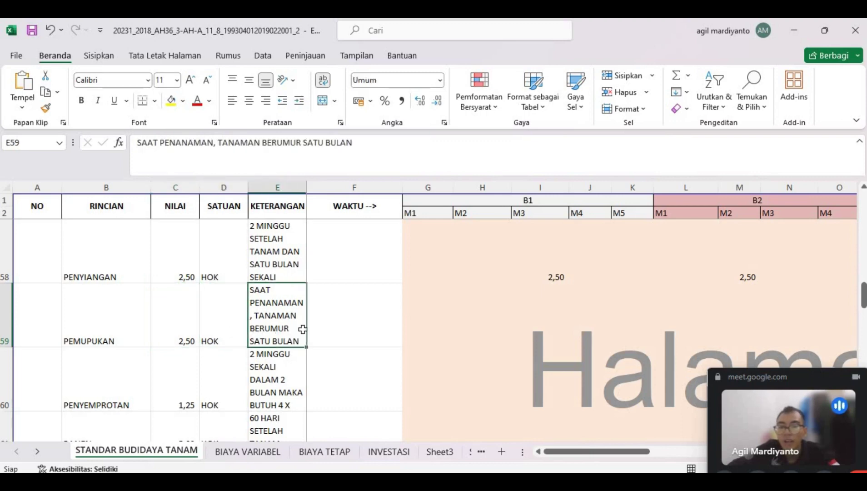
left_click(430, 330)
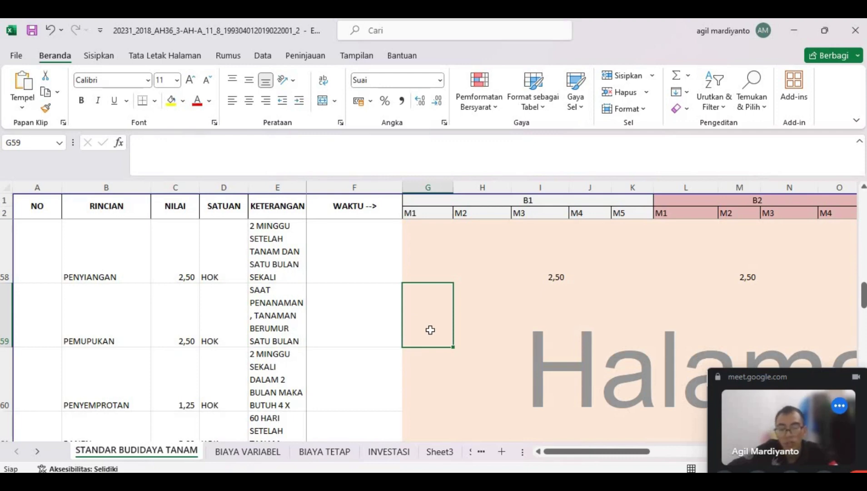
type("=c58")
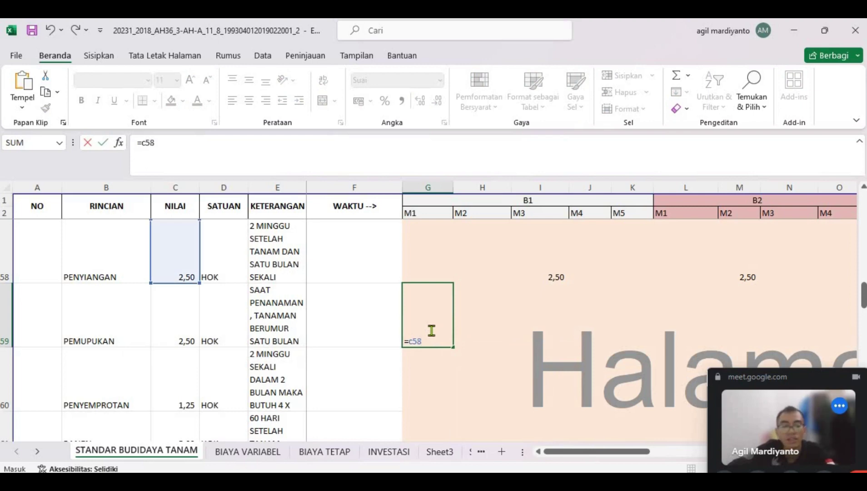
key("BackSpace")
type("9")
key("Return")
Step: Schedule LAHAN A's second PEMUPUKAN in B2 week M1 by entering =C59 in L59
left_click(431, 329)
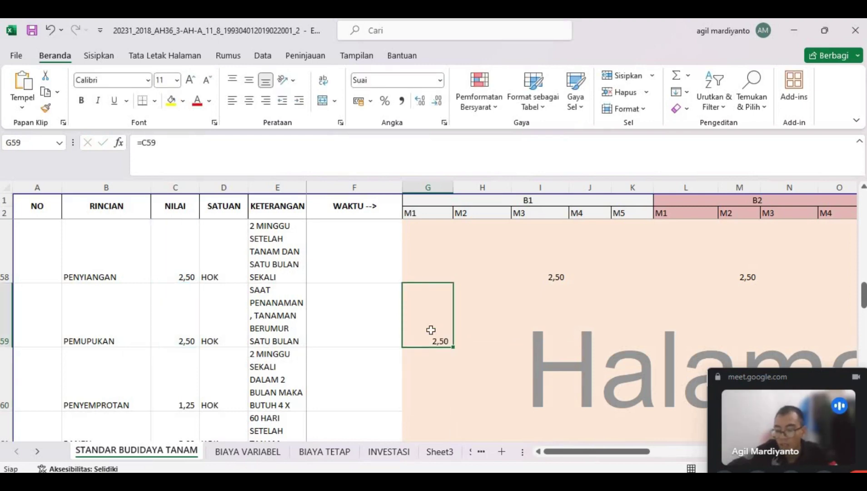
key("Right")
key("Right")
key("Right")
key("Right")
key("Right")
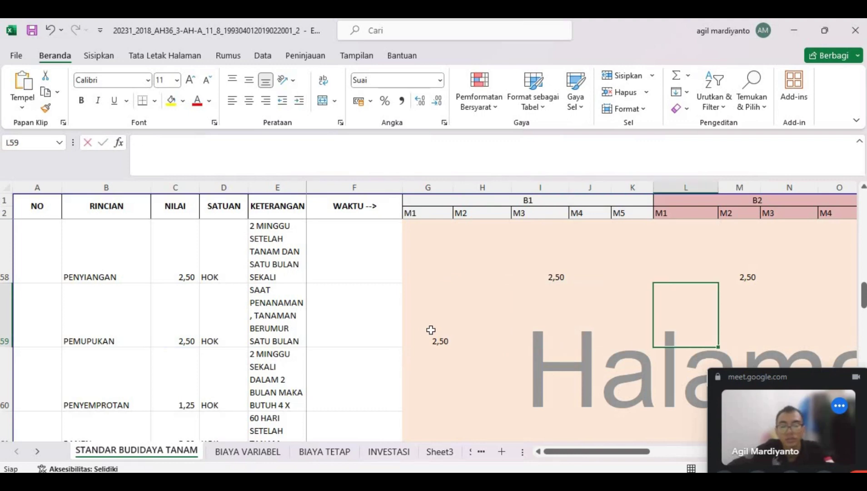
type("=c6")
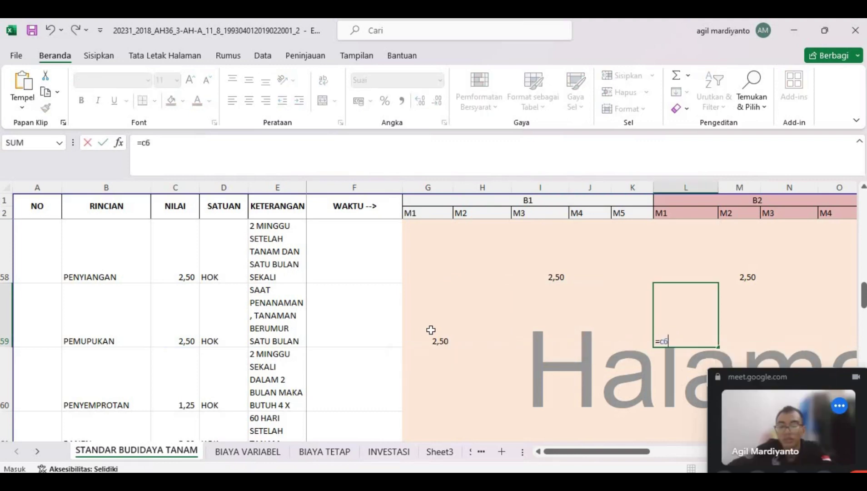
key("BackSpace")
type("59")
key("Return")
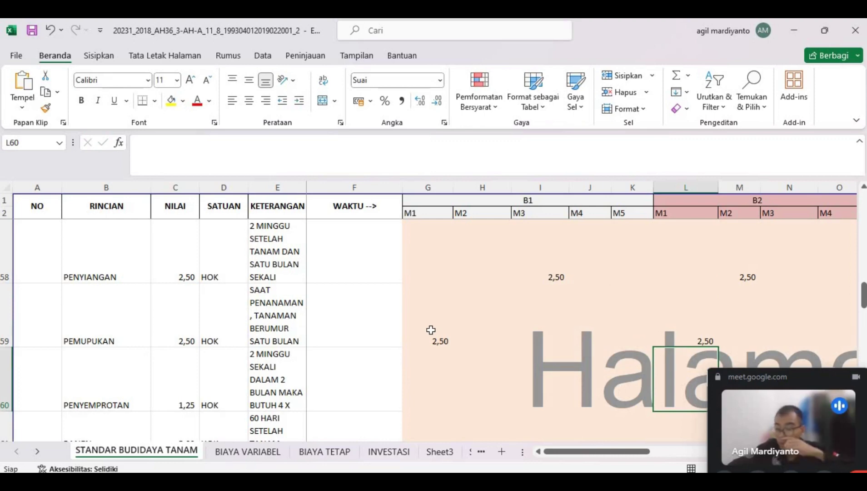
Step: Review LAHAN A's PENYEMPROTAN value and frequency note, and enter =C60 for B1 week M2 in H60
scroll(393, 314, "down", 1)
left_click(137, 332)
left_click(193, 335)
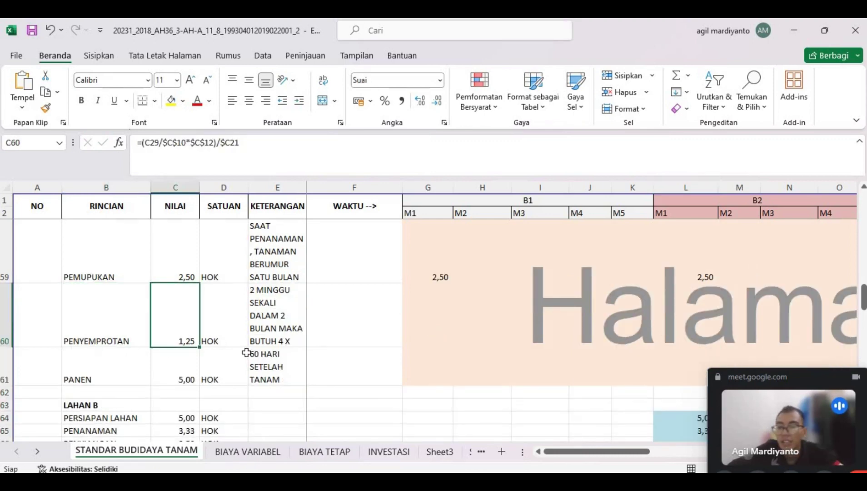
left_click(218, 325)
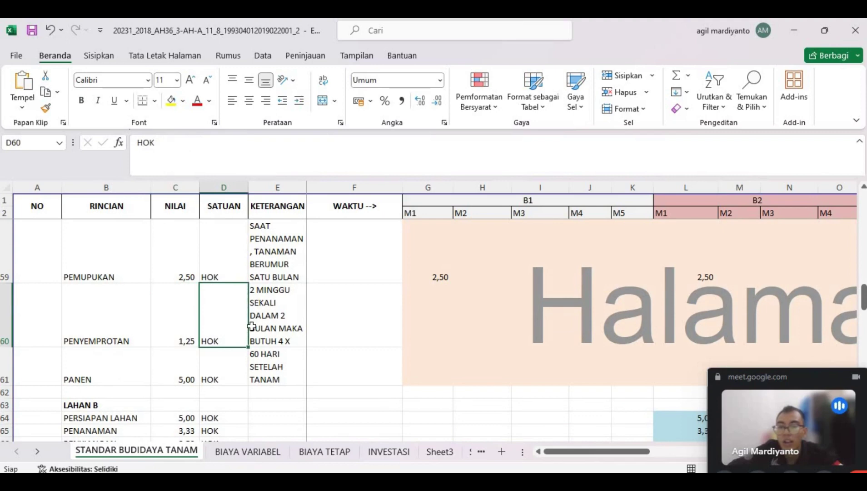
left_click(251, 326)
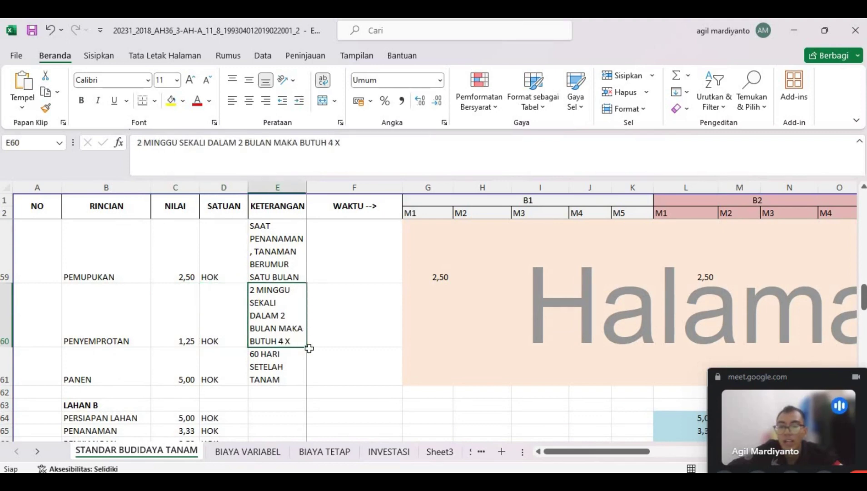
left_click(423, 332)
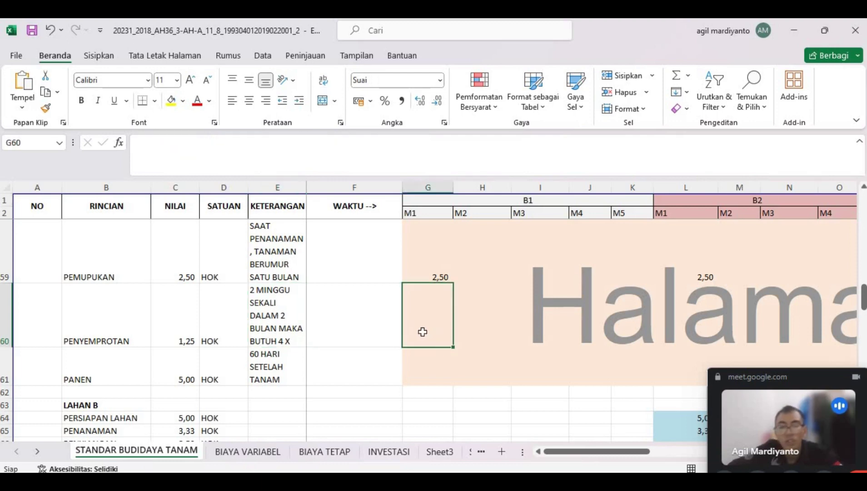
key("Right")
type("=C60")
key("Return")
Step: Schedule LAHAN A's second PENYEMPROTAN two weeks on, in B1 week M4, by entering =C60 in J60
key("Up")
key("Right")
key("Right")
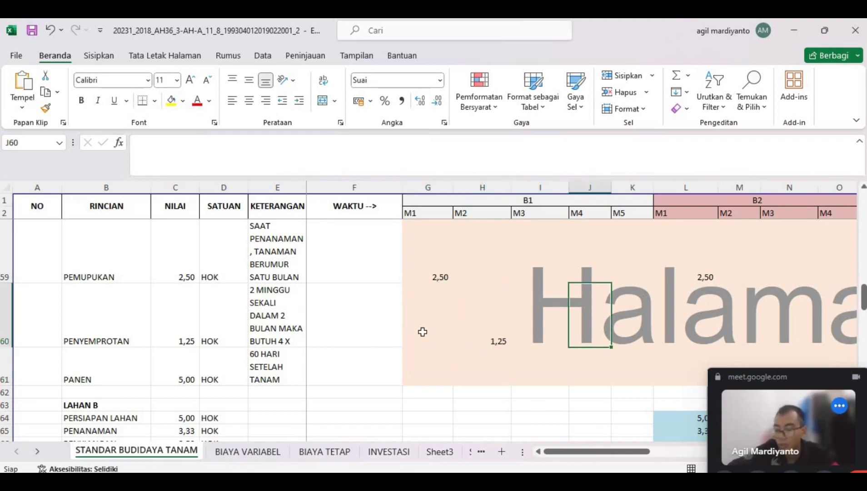
type("=")
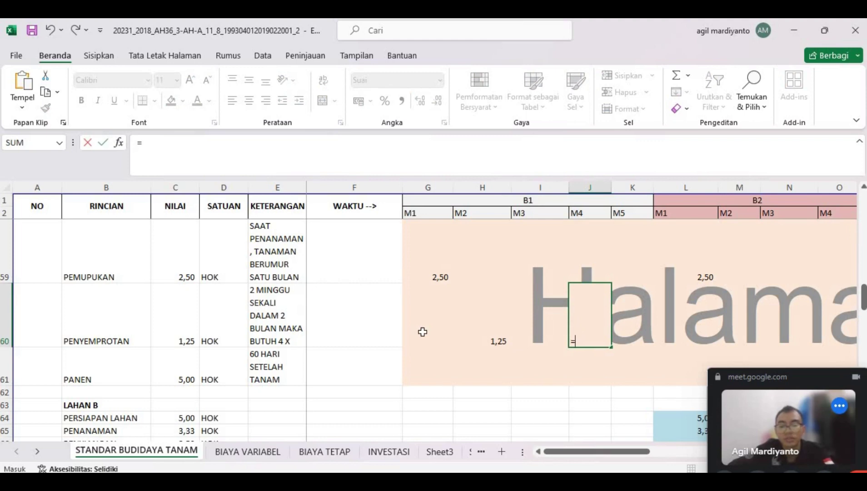
type("c60")
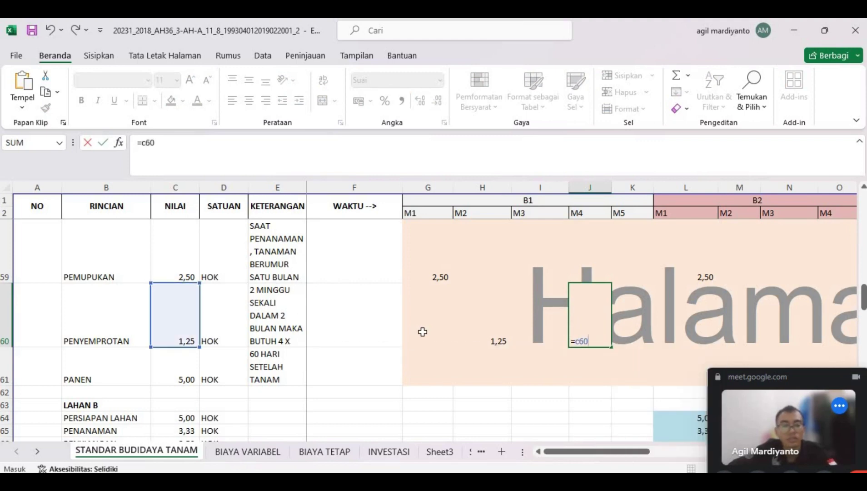
key("Return")
Step: Schedule LAHAN A's third PENYEMPROTAN in B2 week M1 by entering =C60 in L60
key("Up")
key("Right")
key("Right")
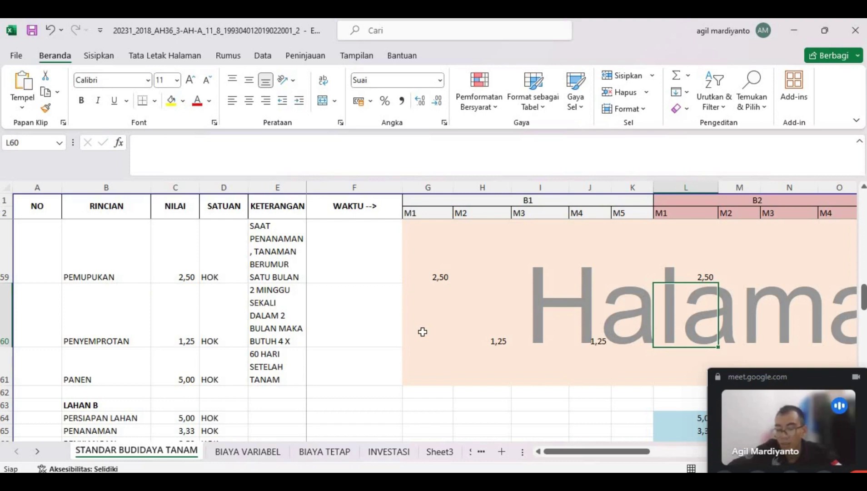
type("=c60")
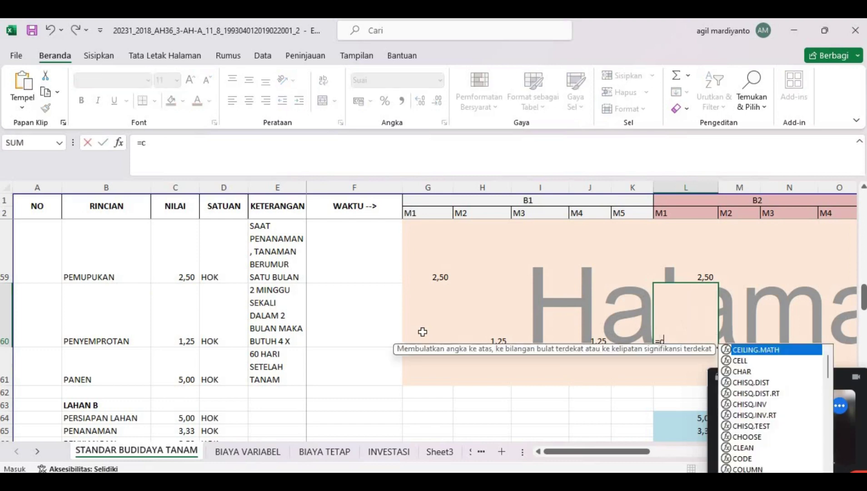
key("Return")
Step: Schedule LAHAN A's fourth PENYEMPROTAN in B2 week M3 by entering =C60 in N60
key("Up")
key("Right")
key("Right")
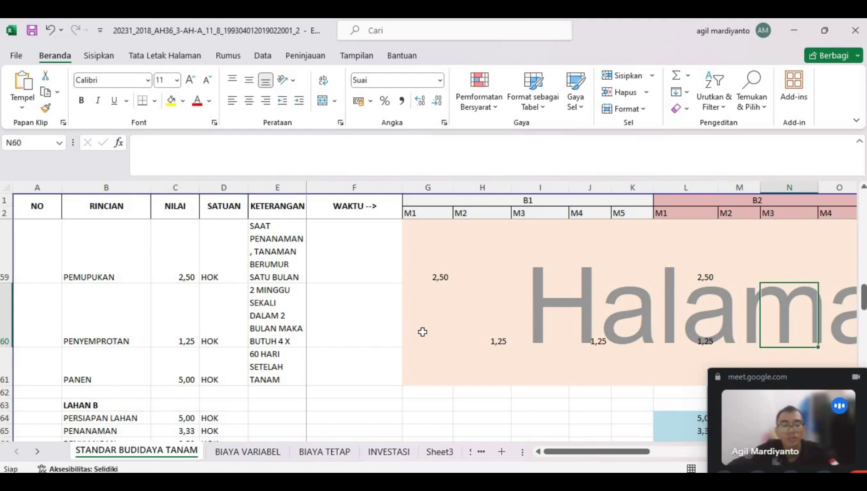
type("=c60")
key("Return")
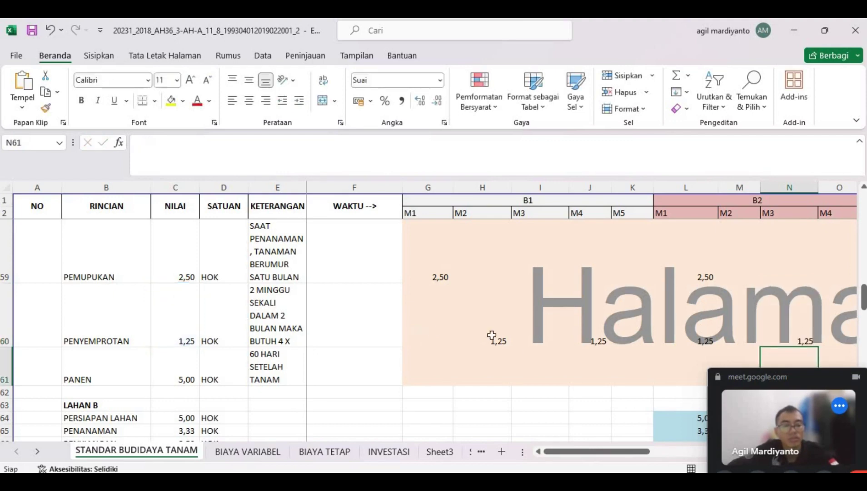
Step: Review LAHAN A's PANEN value, unit and timing note, and enter =C61 for B2 week M4 in O61
scroll(491, 339, "down", 1)
scroll(503, 318, "right", 1)
scroll(504, 318, "right", 1)
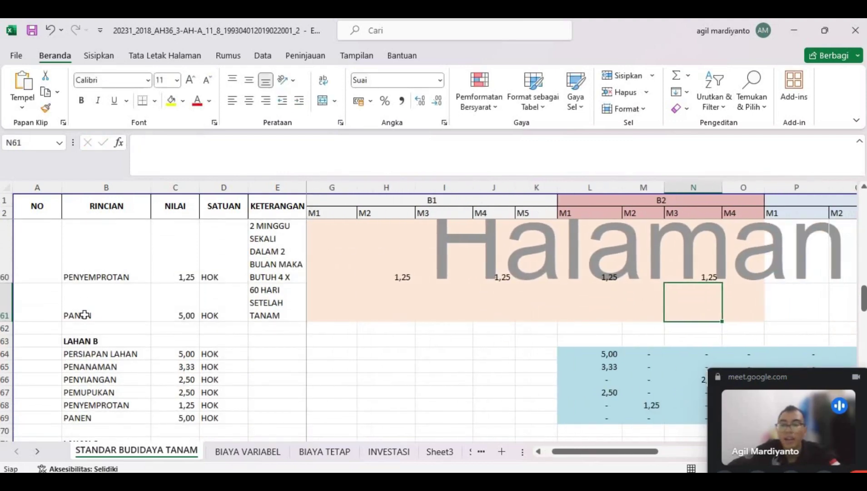
left_click(85, 314)
left_click(186, 311)
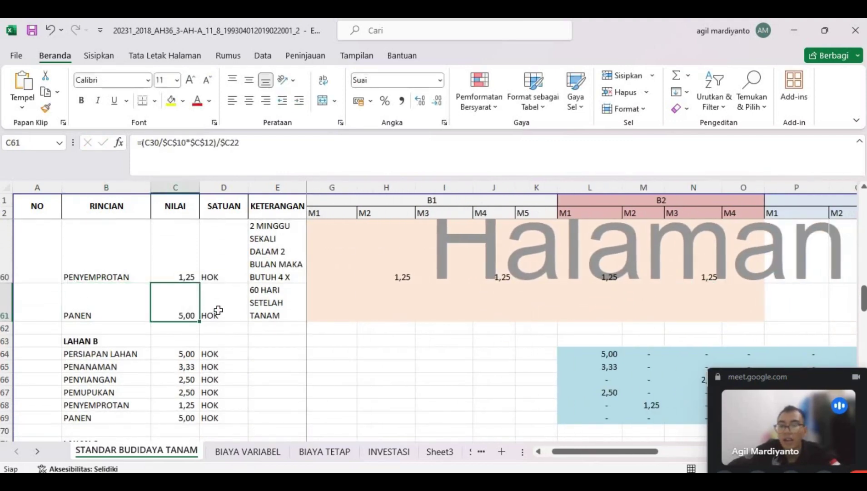
left_click(218, 310)
left_click(253, 314)
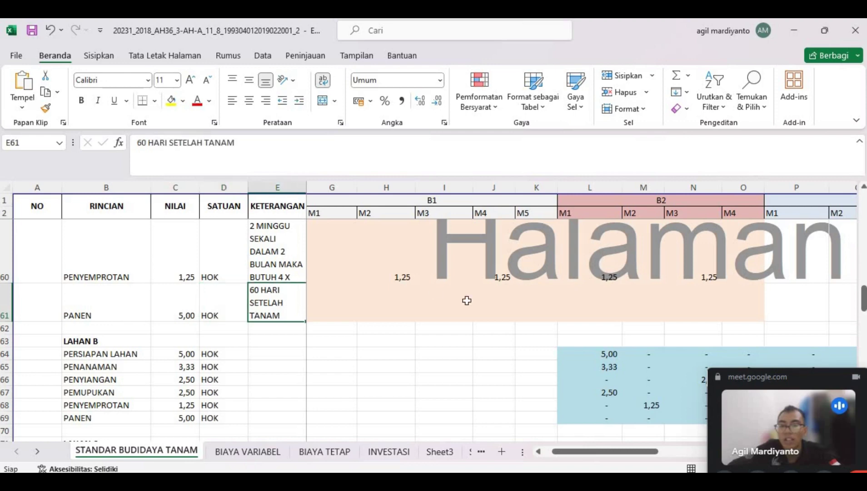
left_click(740, 304)
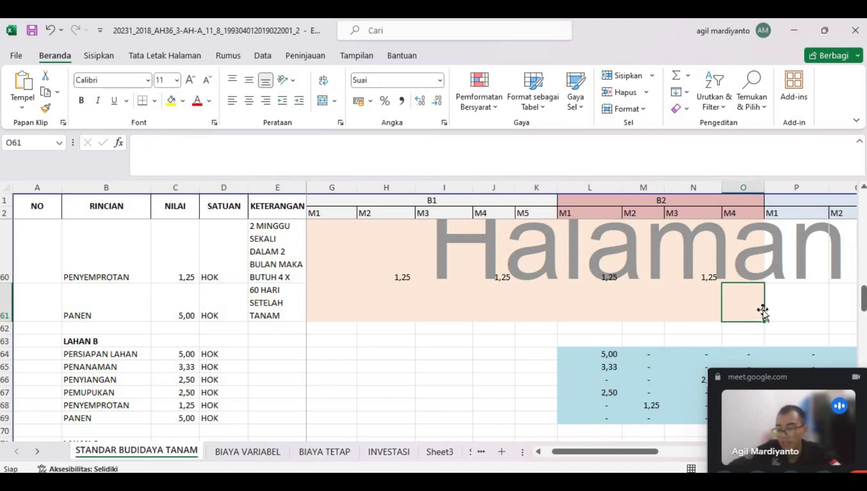
type("=c61")
key("Return")
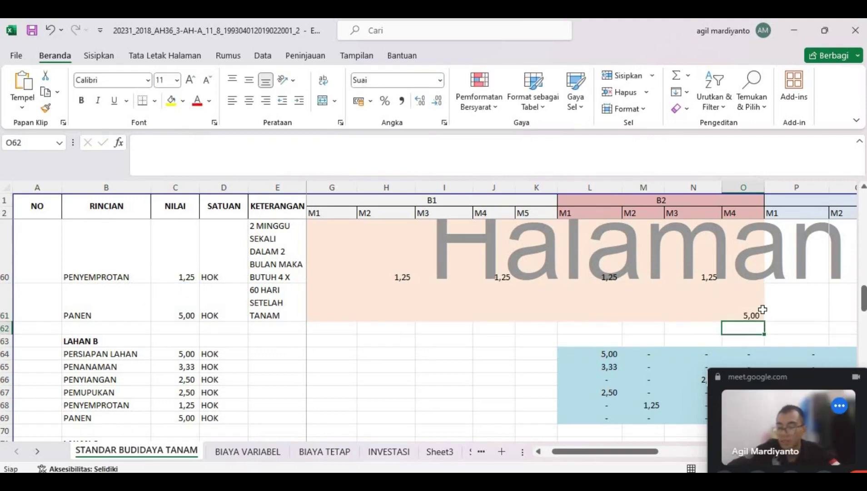
Step: Link LAHAN B's first activity label to LAHAN A's PERSIAPAN LAHAN by entering =B56 in B64
scroll(763, 309, "down", 1)
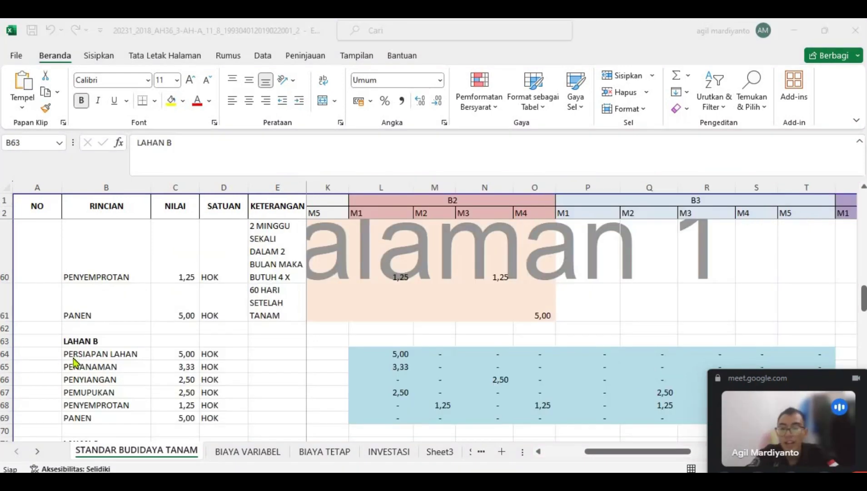
left_click(91, 339)
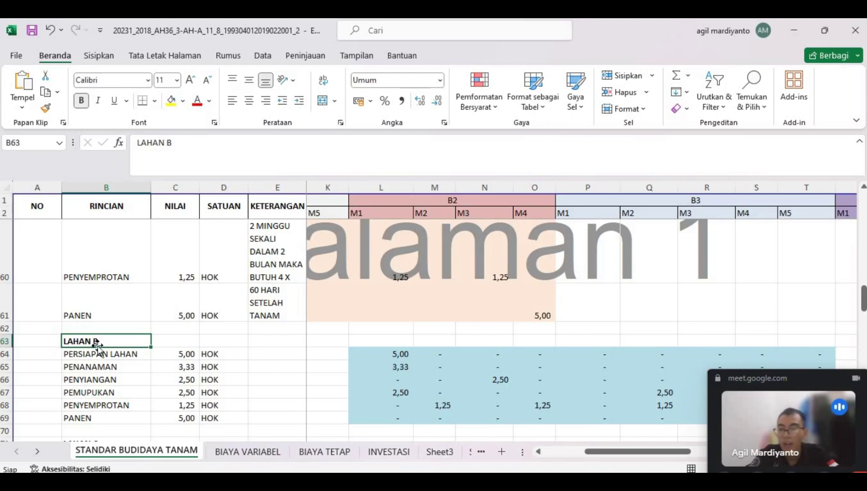
left_click(108, 360)
scroll(108, 337, "up", 1)
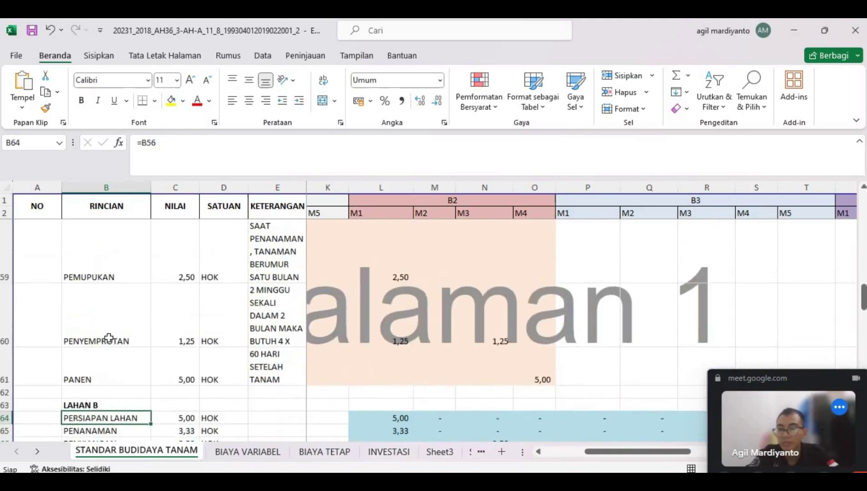
type("=")
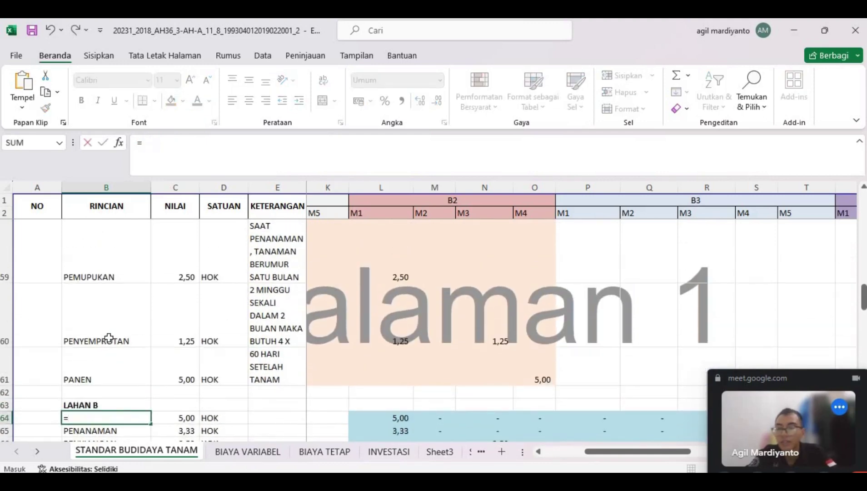
scroll(109, 337, "up", 2)
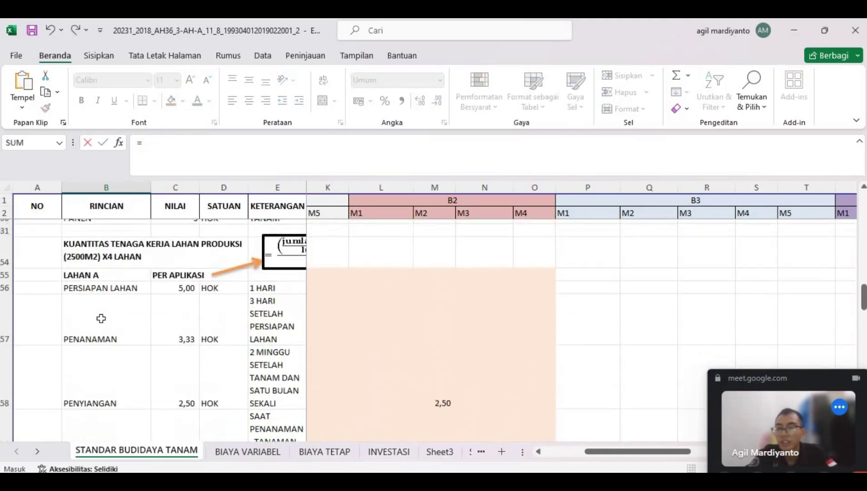
left_click(89, 283)
scroll(88, 283, "down", 2)
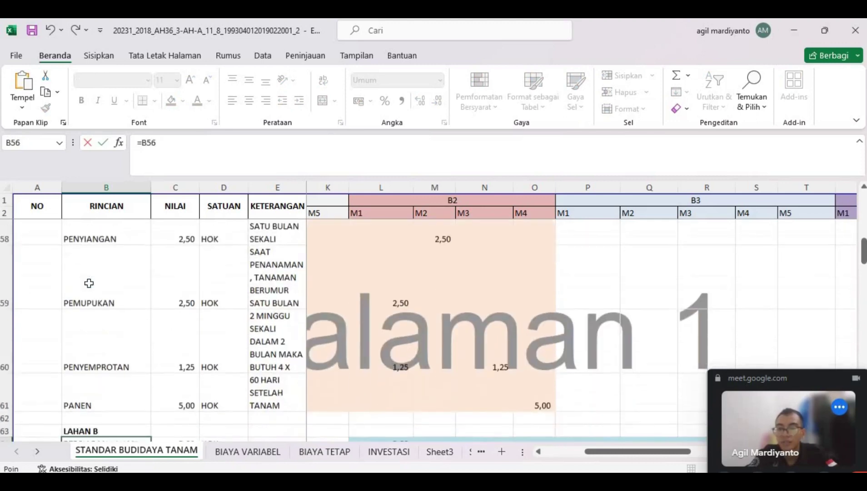
scroll(88, 283, "down", 3)
key("Return")
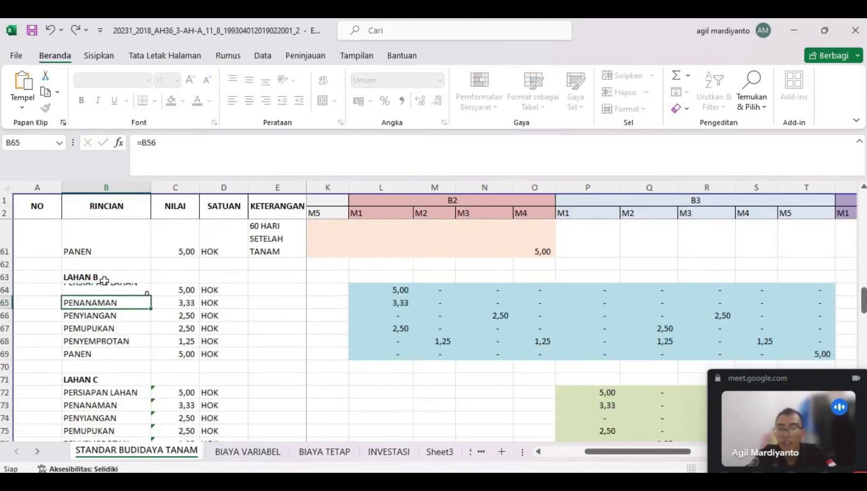
Step: Review LAHAN B's activity labels in B64:B69, including the formula behind PEMUPUKAN
left_click(77, 290)
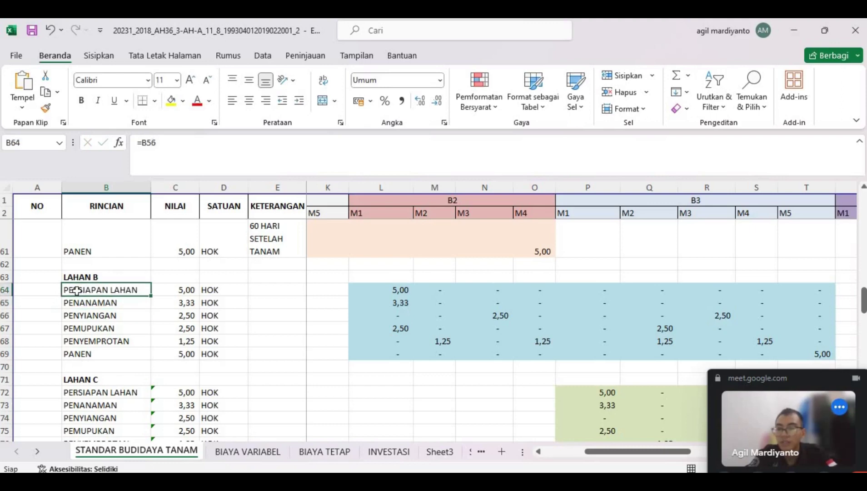
left_click_drag(77, 290, 82, 351)
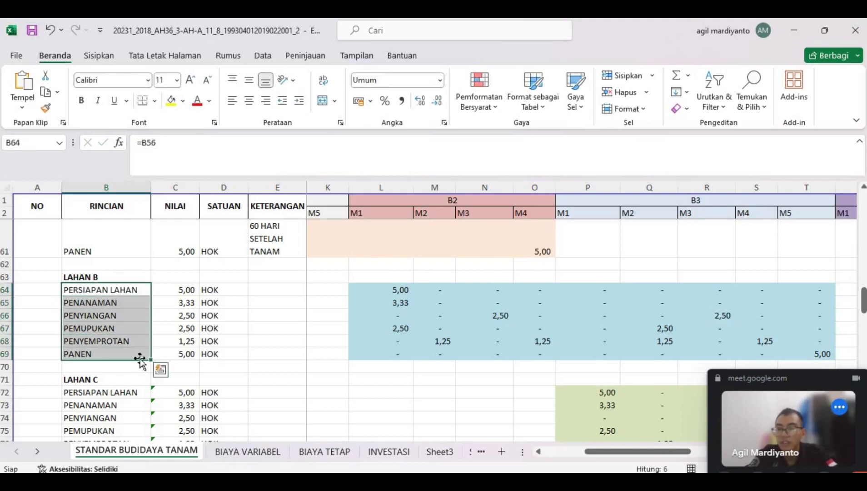
left_click(135, 331)
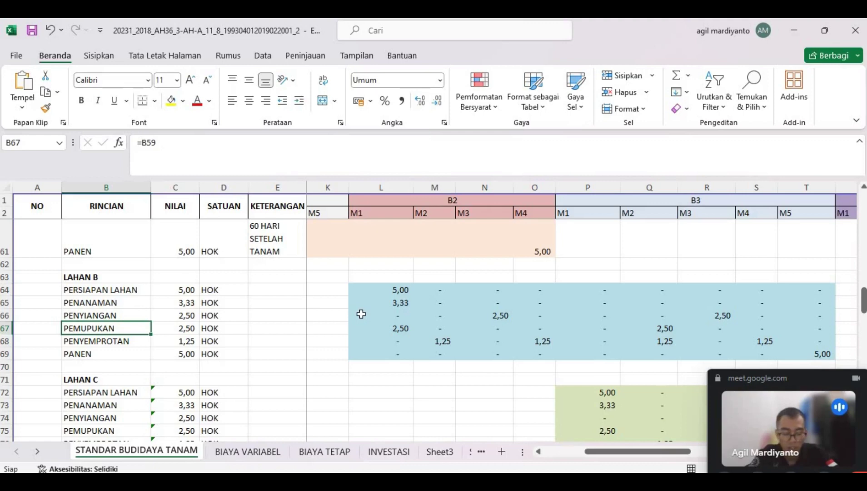
Step: Re-enter LAHAN B's PERSIAPAN LAHAN quantity for B2 week M1 in L64 as =G56, referencing LAHAN A's schedule
left_click(383, 289)
key("BackSpace")
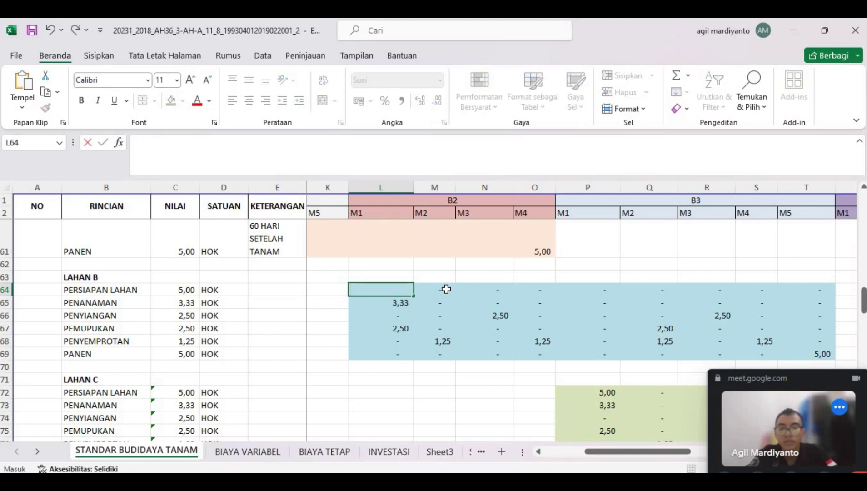
type("=")
scroll(447, 289, "up", 1)
scroll(446, 289, "left", 3)
scroll(446, 289, "up", 2)
scroll(446, 289, "left", 1)
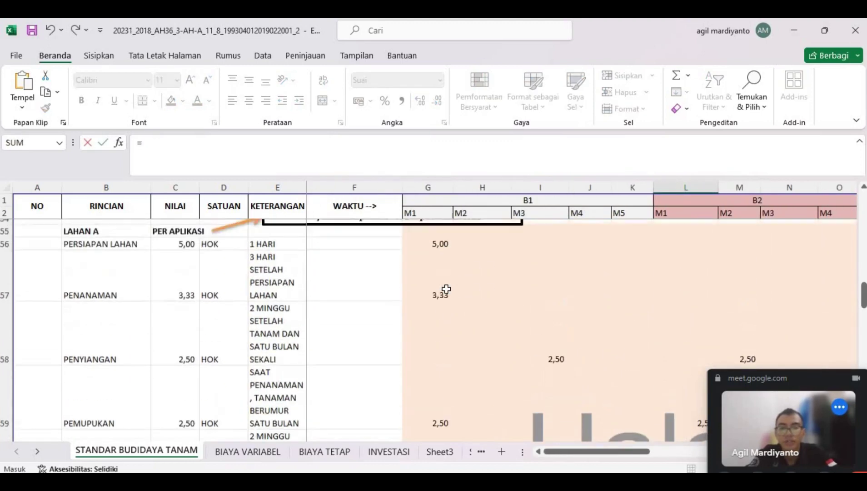
left_click(445, 289)
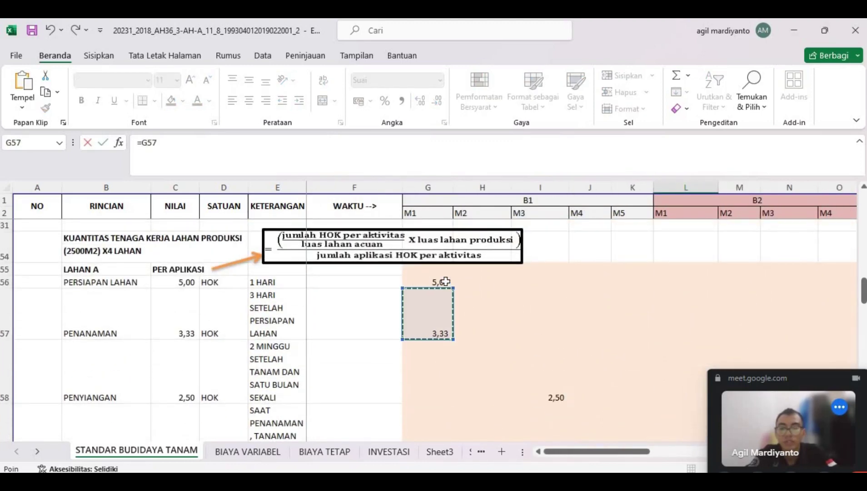
key("Right")
left_click(432, 282)
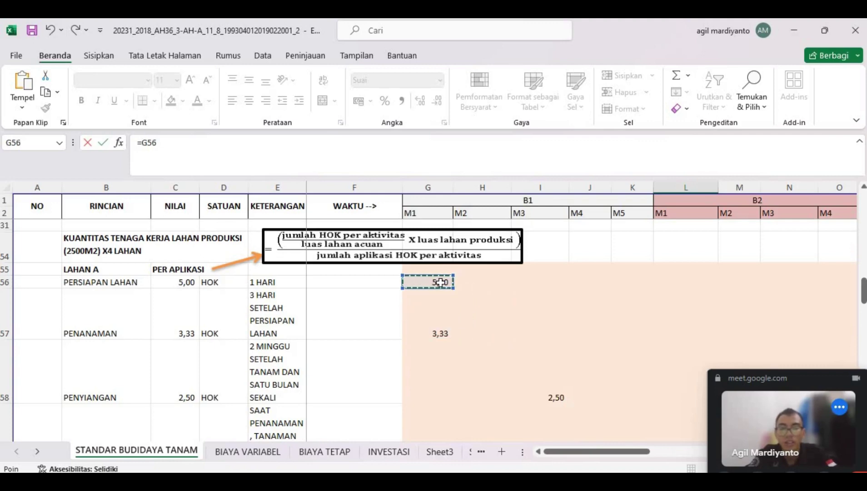
key("Return")
Step: Fill the L64 formula down to PANEN in row 69 and across to B3 week M5, covering L64:T69
left_click(428, 292)
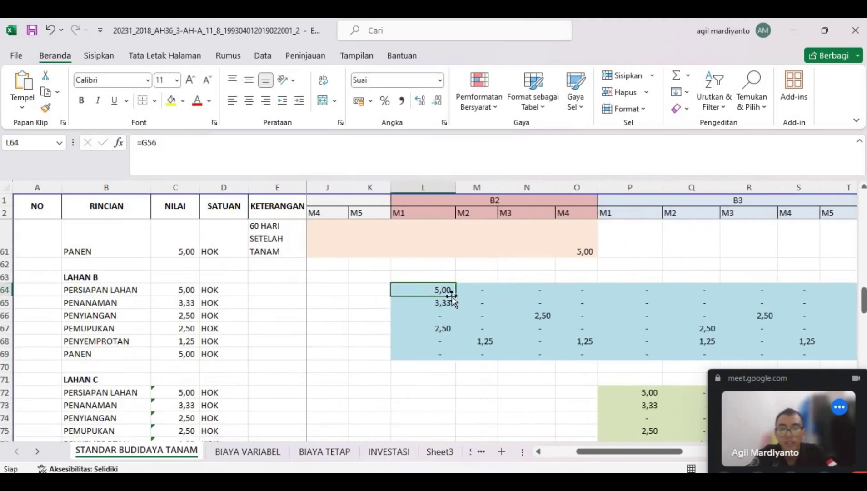
left_click_drag(455, 295, 455, 362)
left_click_drag(561, 365, 726, 357)
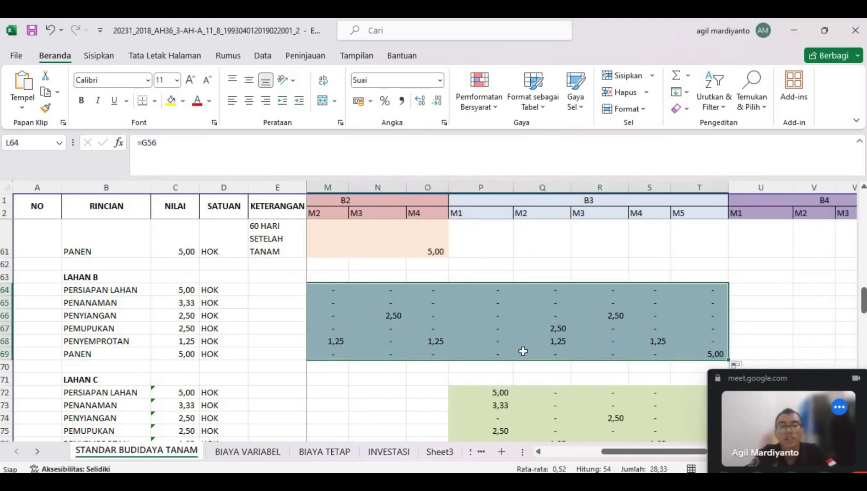
Step: Re-enter LAHAN C's PERSIAPAN LAHAN quantity for B3 week M1 in P72 as =L64, referencing LAHAN B's schedule
scroll(523, 351, "down", 1)
scroll(523, 350, "left", 1)
scroll(523, 351, "left", 1)
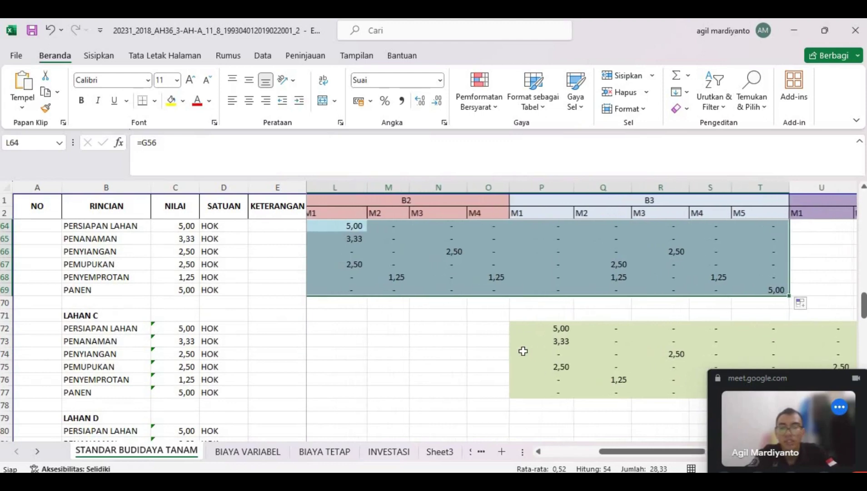
scroll(523, 351, "down", 1)
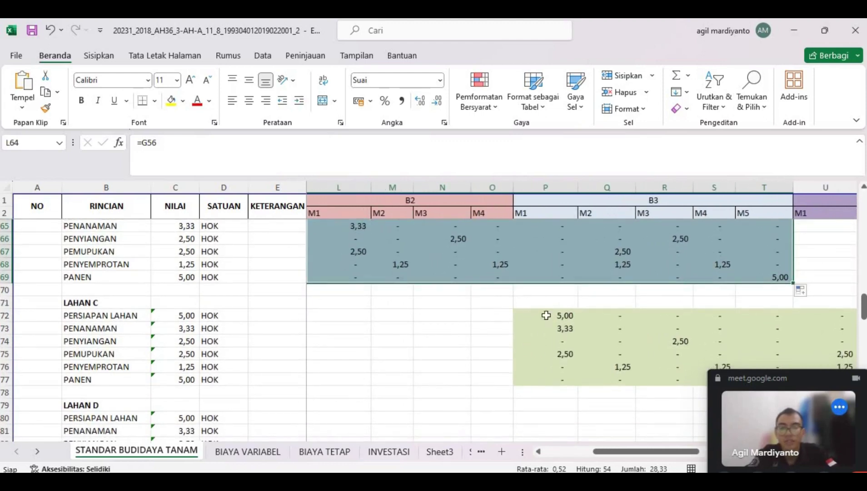
left_click(559, 317)
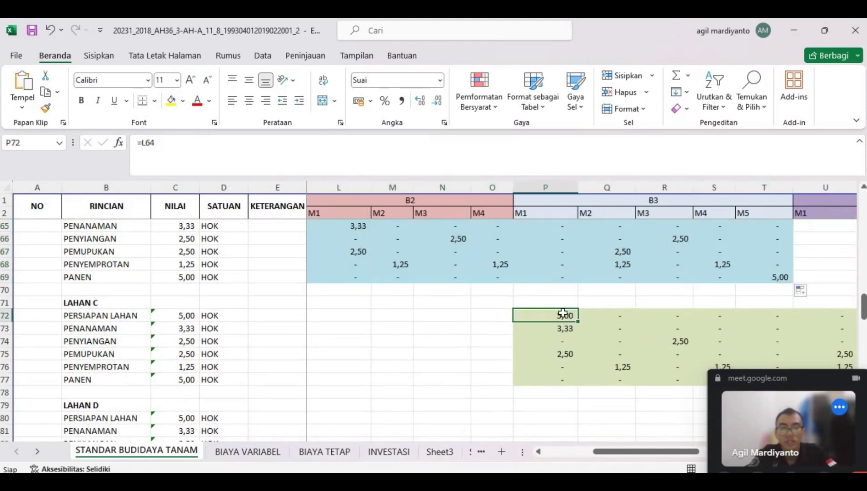
type("=")
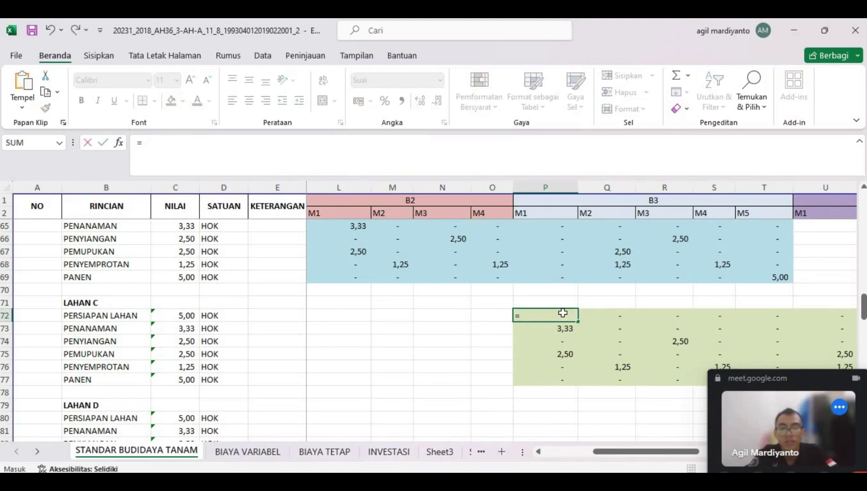
scroll(563, 314, "up", 1)
scroll(563, 312, "left", 1)
scroll(454, 300, "left", 1)
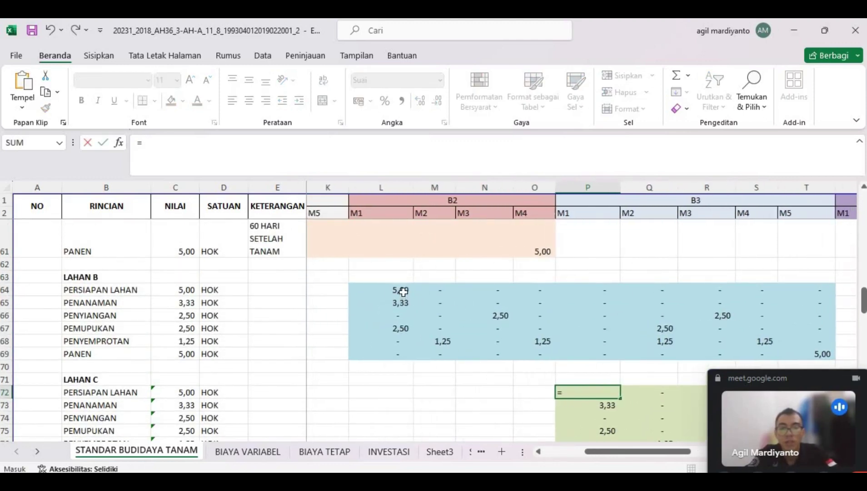
left_click(403, 292)
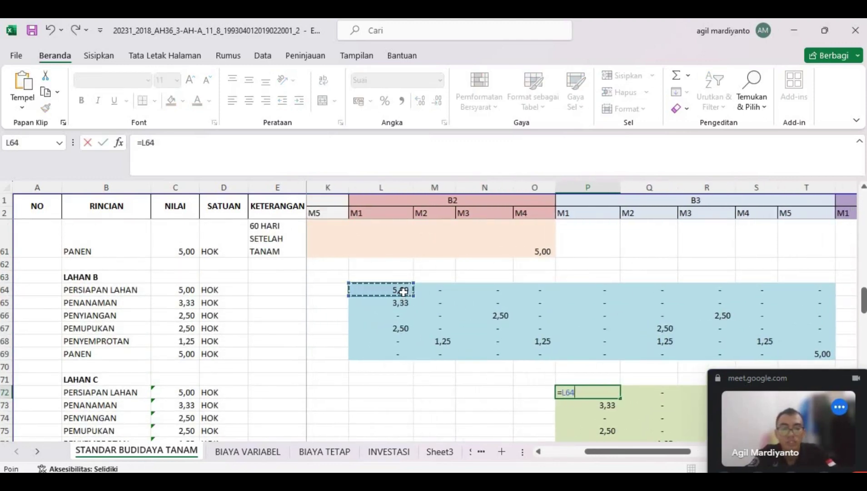
key("Return")
Step: Fill the P72 formula down to PANEN in row 77 and across to B4 week M4, covering P72:X77
scroll(627, 355, "down", 2)
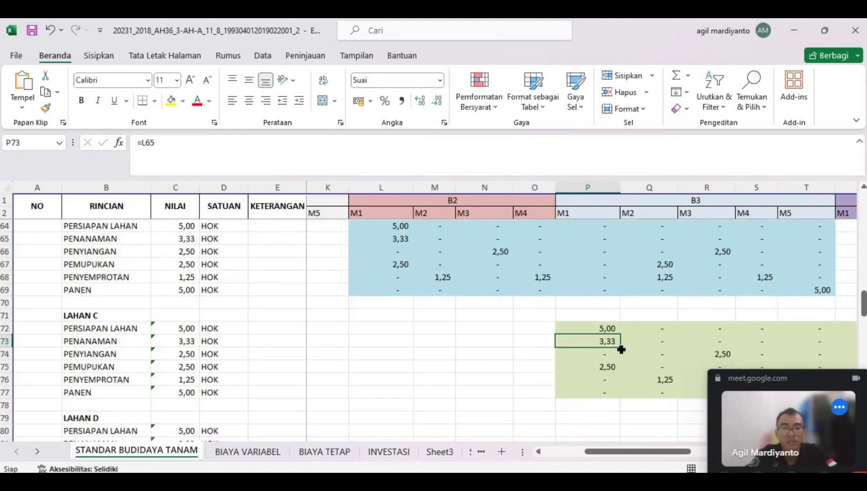
left_click(604, 327)
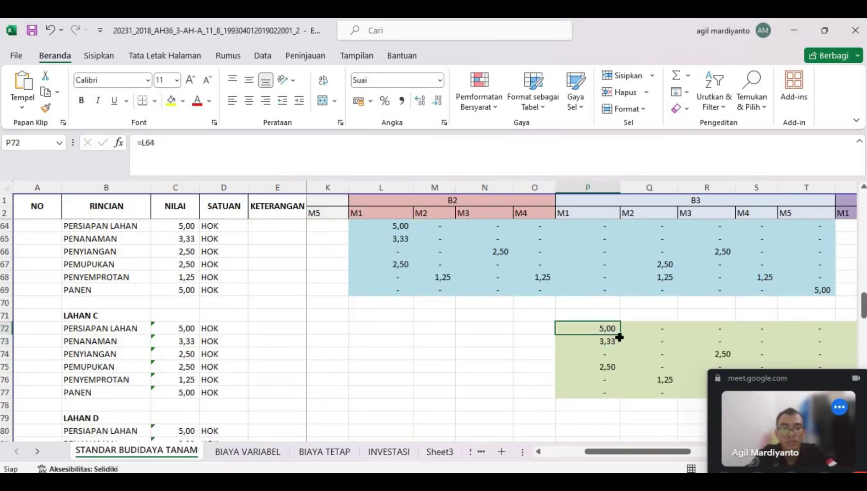
left_click_drag(619, 337, 621, 397)
scroll(620, 396, "right", 4)
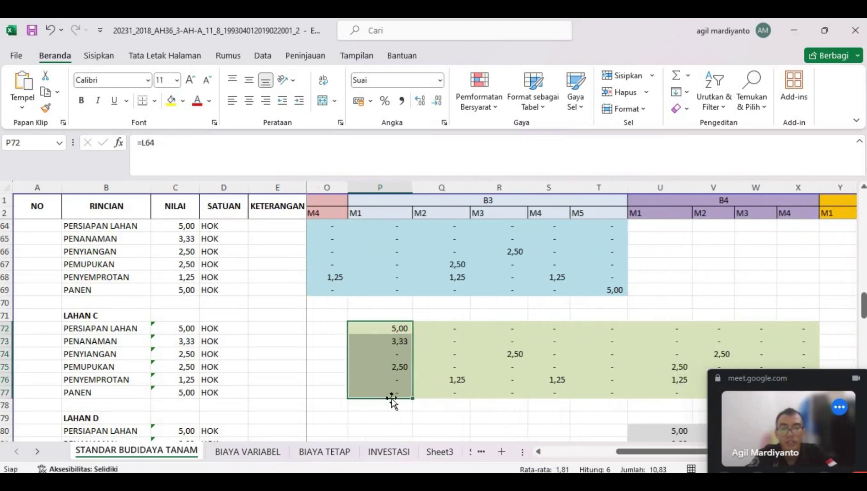
left_click_drag(413, 397, 813, 394)
scroll(510, 348, "down", 3)
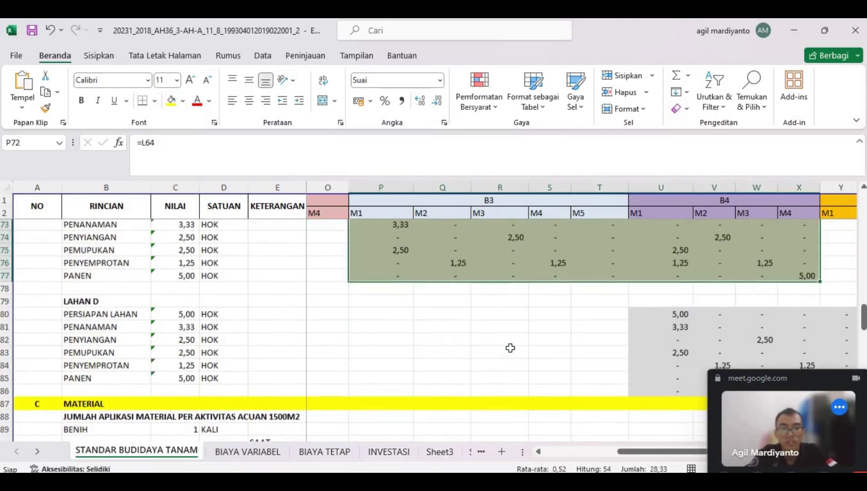
Step: Re-enter LAHAN D's PERSIAPAN LAHAN quantity for B4 week M1 in U80 as =P72, referencing LAHAN C's schedule
scroll(581, 323, "right", 2)
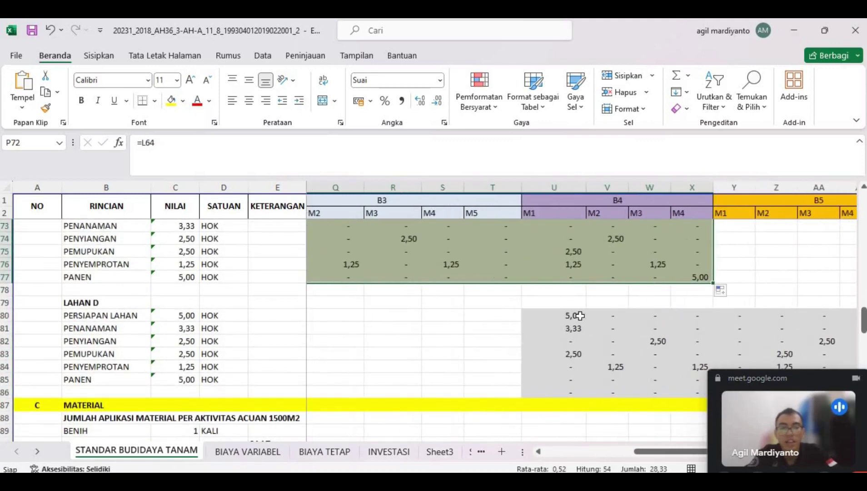
left_click(580, 316)
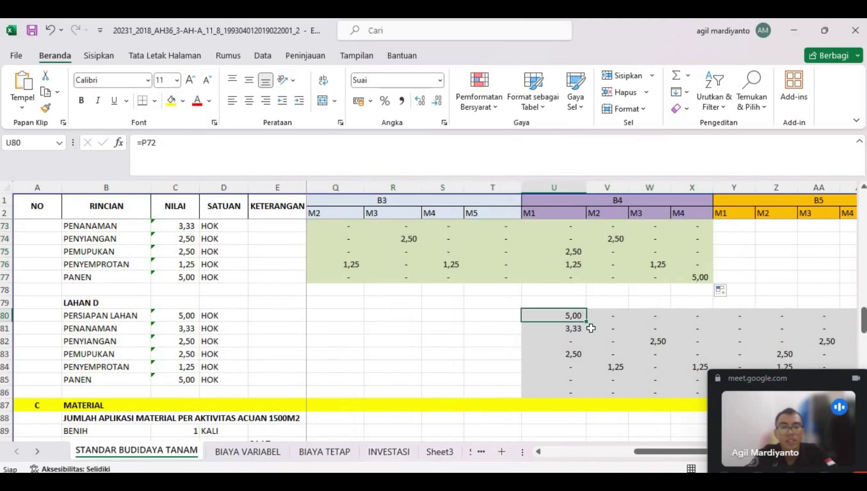
type("=")
scroll(517, 350, "up", 1)
scroll(516, 350, "up", 1)
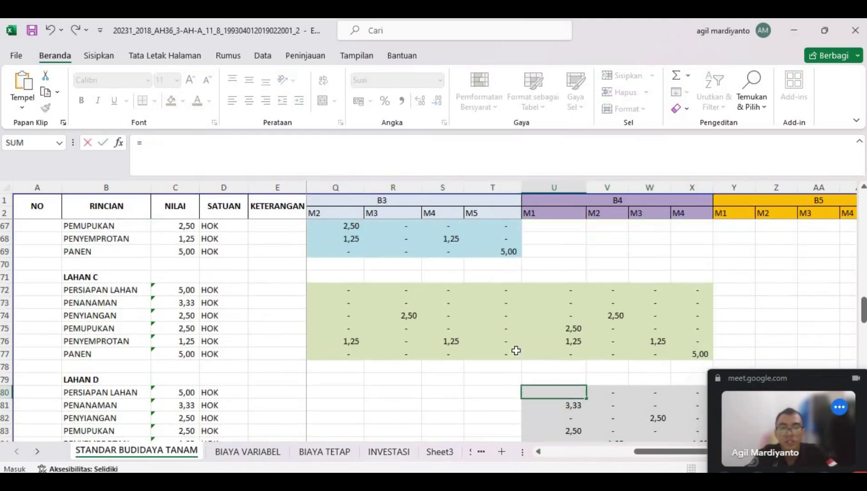
scroll(468, 266, "left", 2)
left_click(454, 301)
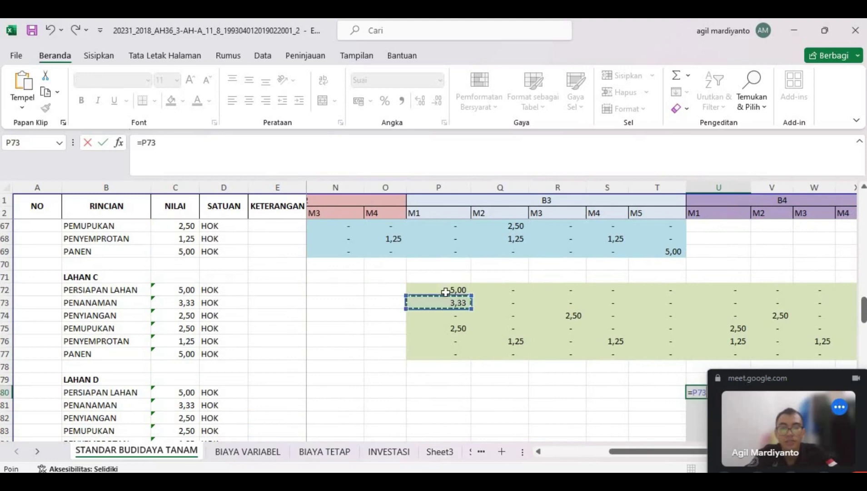
left_click(447, 291)
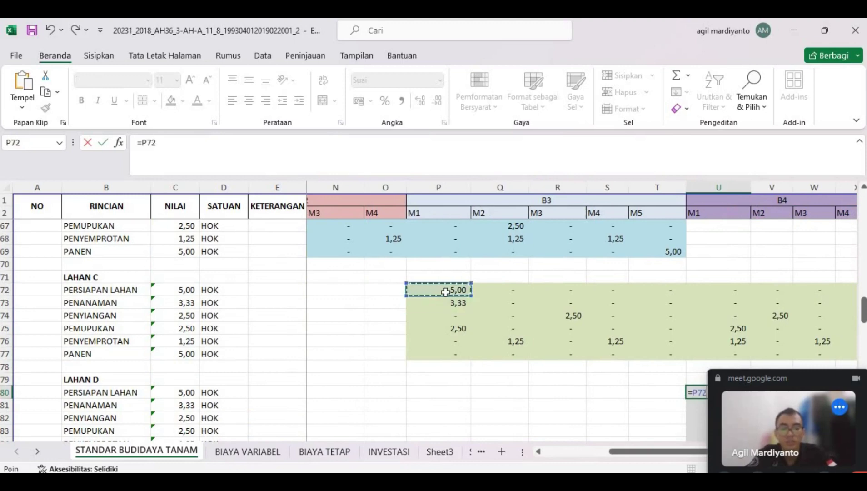
key("Return")
Step: Fill the U80 formula down to row 86 and across to B5 week M5, covering U80:AC86
scroll(607, 323, "right", 2)
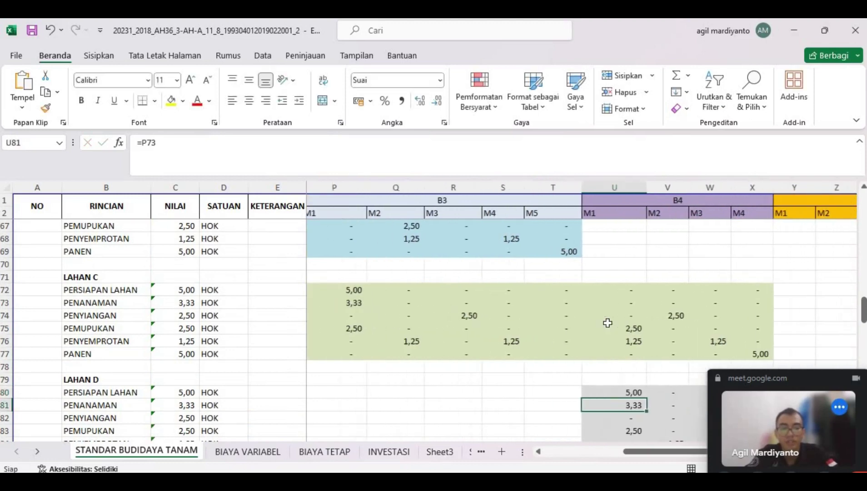
scroll(627, 309, "down", 2)
left_click(631, 303)
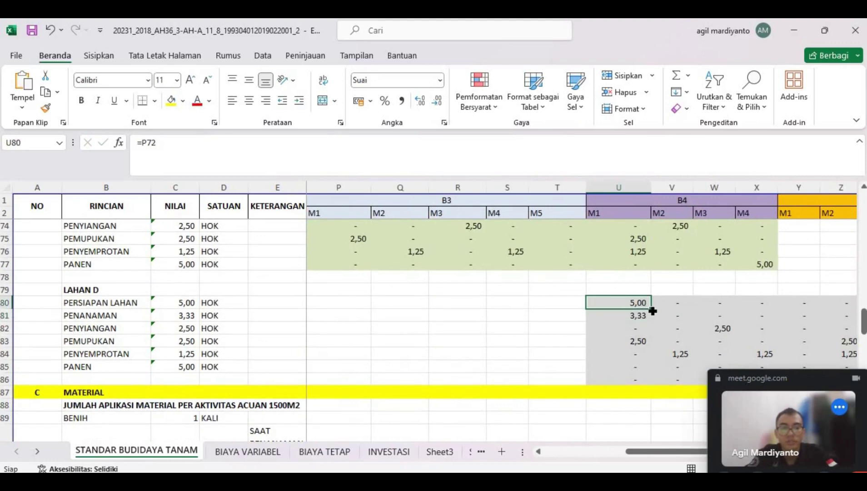
left_click_drag(651, 310, 652, 382)
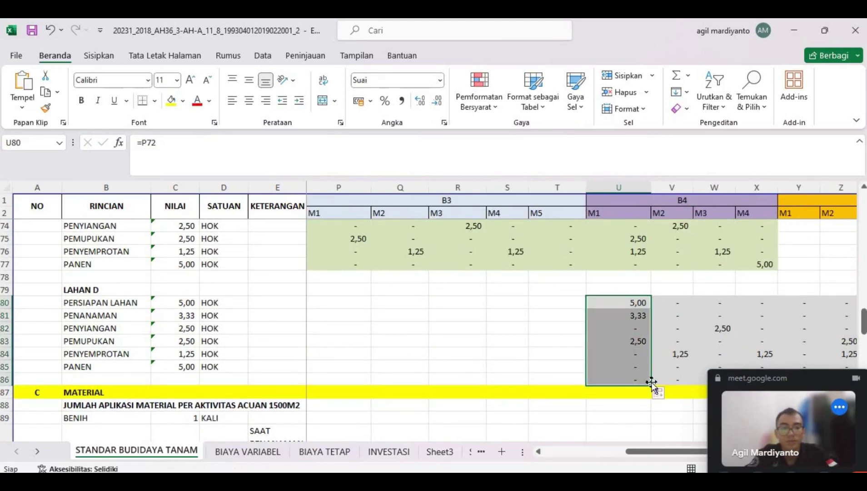
scroll(651, 383, "right", 3)
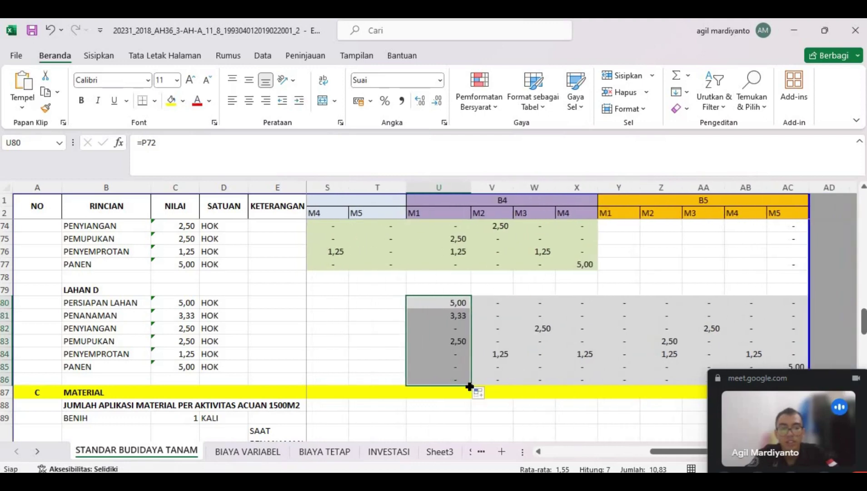
left_click_drag(470, 386, 802, 371)
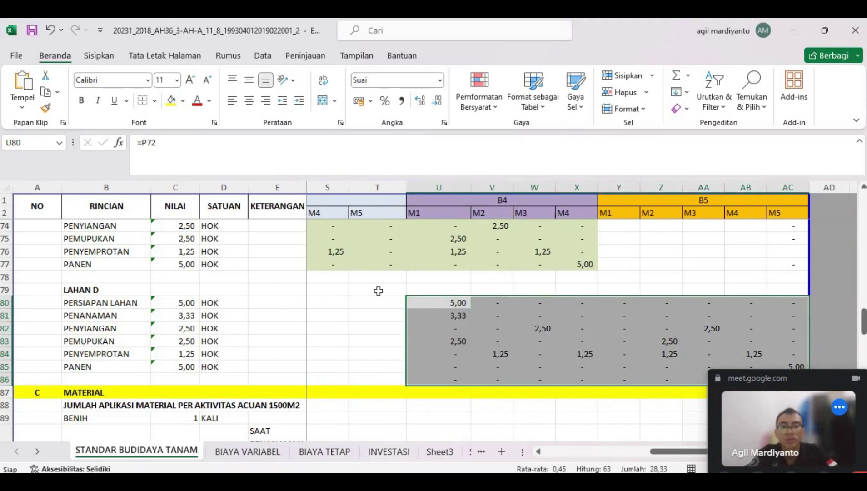
Step: Review the MATERIAL section's application counts, units and notes per 1500 m2 for BENIH, PUPUK, PESTISIDA and POLIBAG in rows 89 to 92
scroll(378, 290, "down", 2)
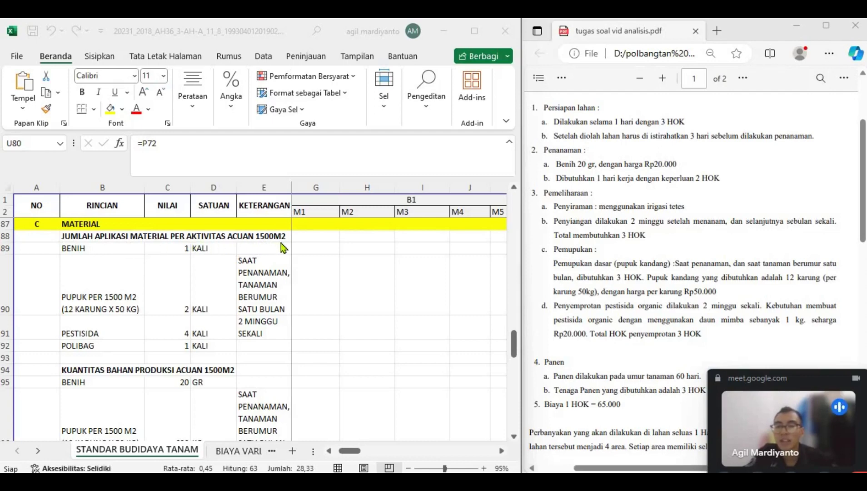
left_click(81, 249)
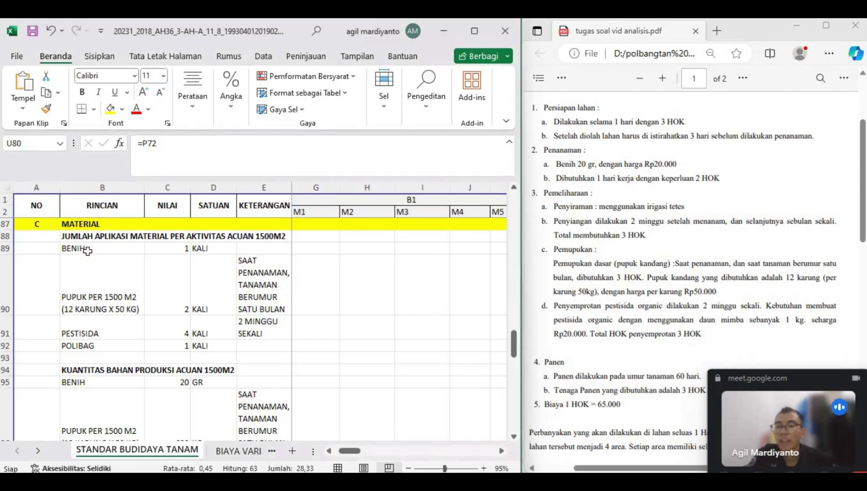
left_click(87, 250)
left_click(176, 253)
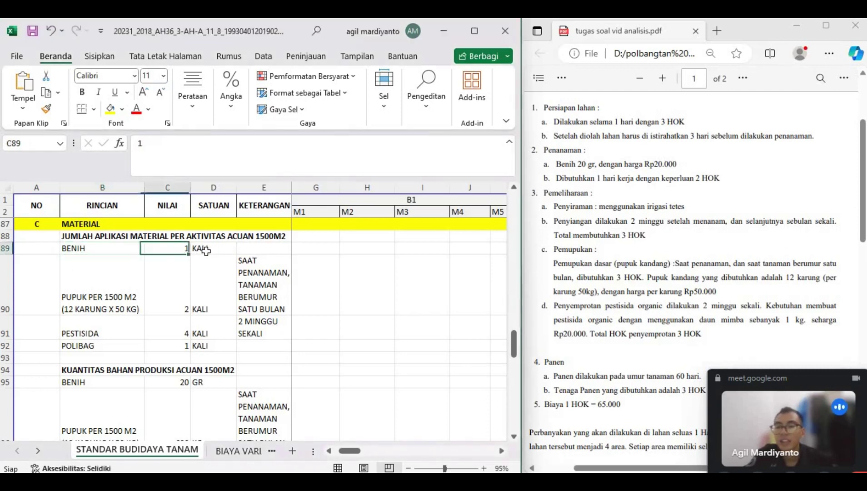
left_click(206, 250)
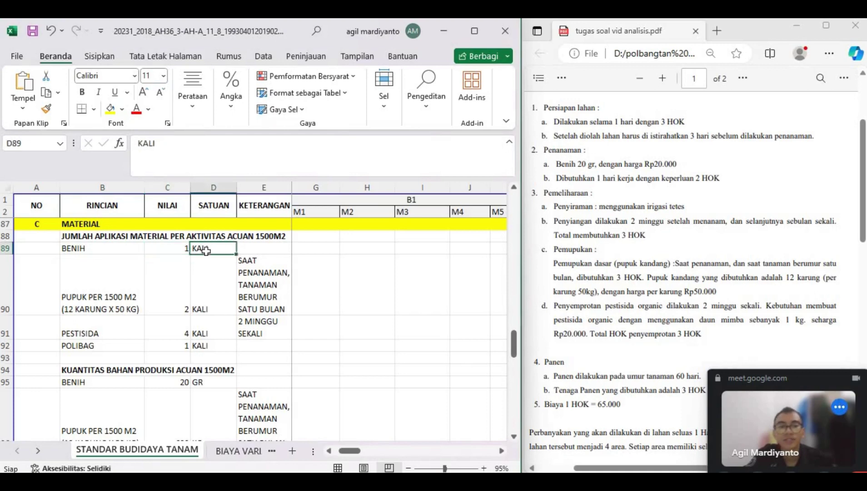
left_click(96, 299)
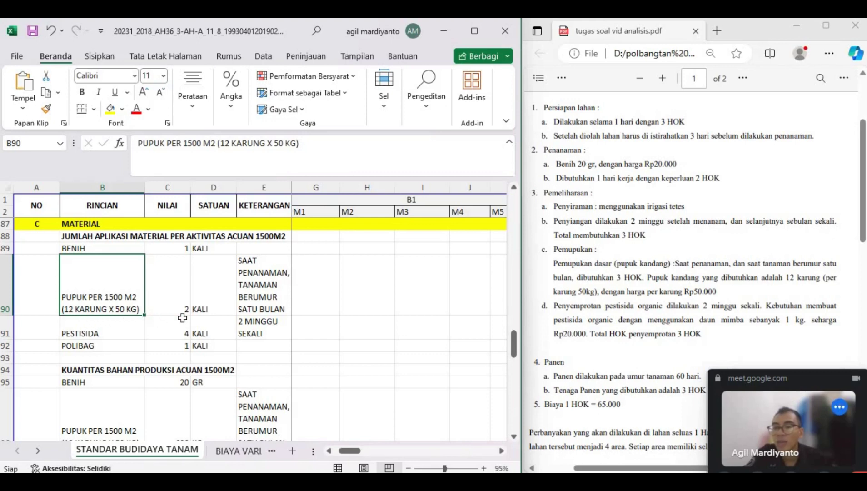
left_click(179, 302)
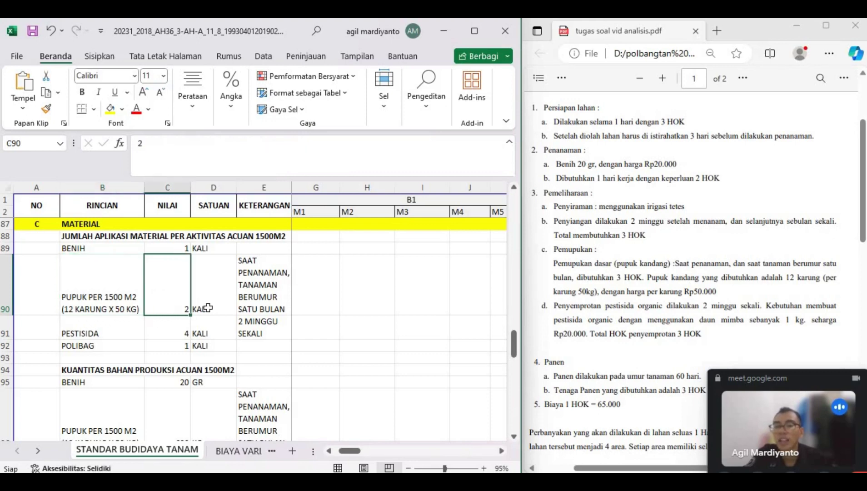
left_click(265, 304)
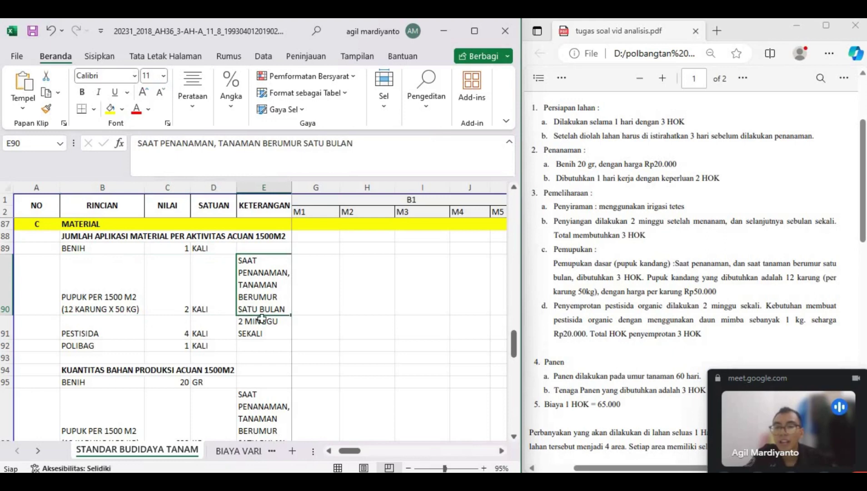
left_click(91, 337)
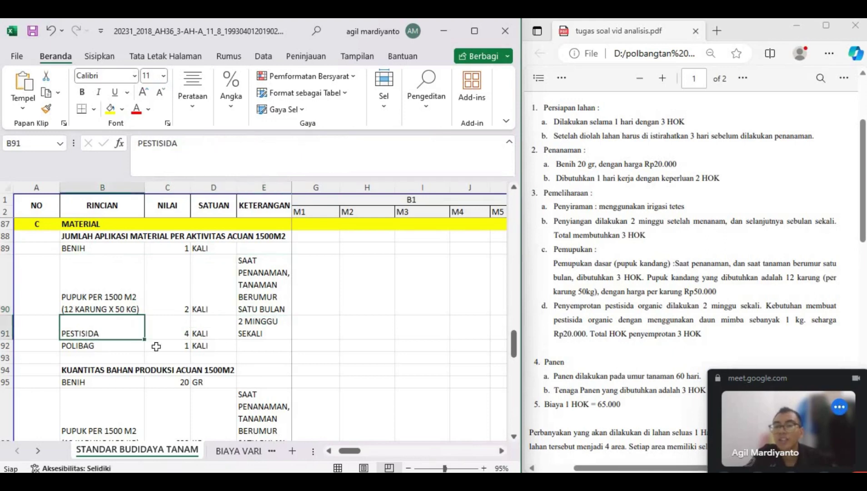
left_click(181, 330)
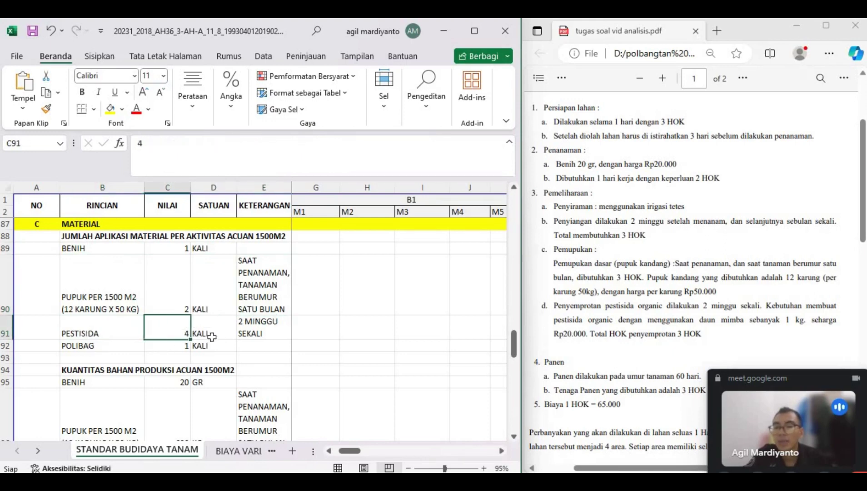
left_click(211, 336)
left_click(248, 333)
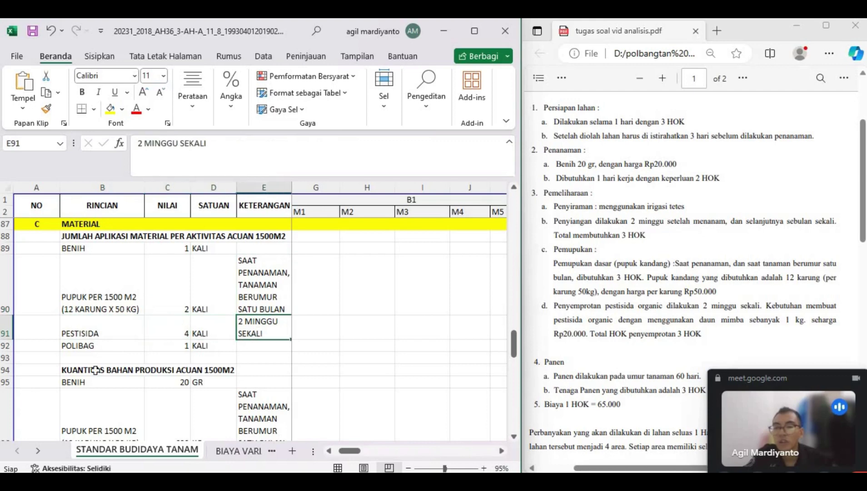
left_click(78, 348)
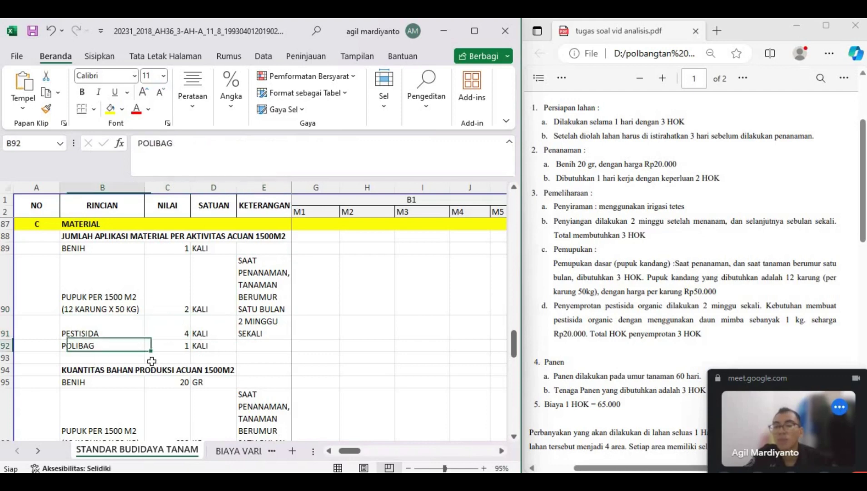
left_click(173, 348)
left_click(196, 347)
Step: Review the production material quantities, units and notes per 1500 m2 for BENIH, PUPUK, PESTISIDA and POLIBAG in rows 95 to 98
scroll(193, 345, "down", 2)
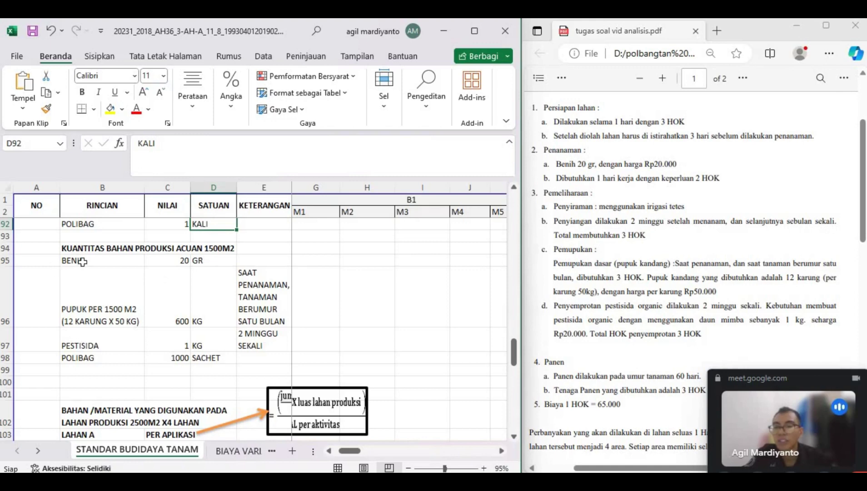
left_click(82, 262)
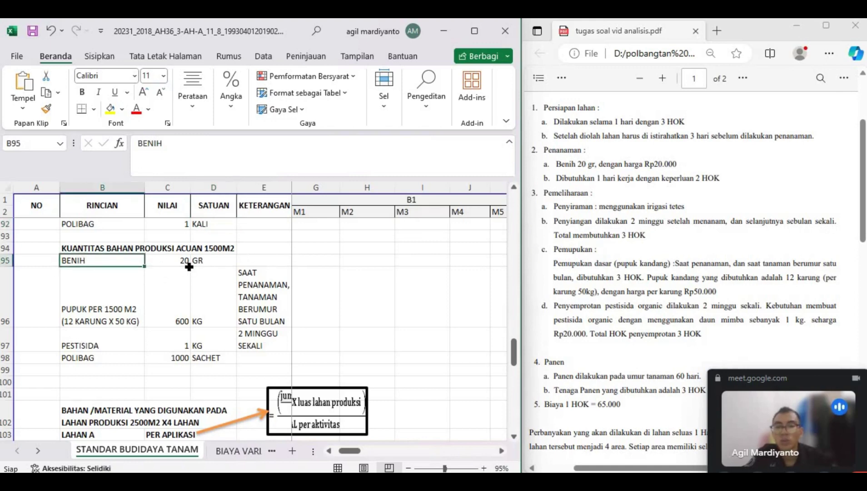
left_click(125, 318)
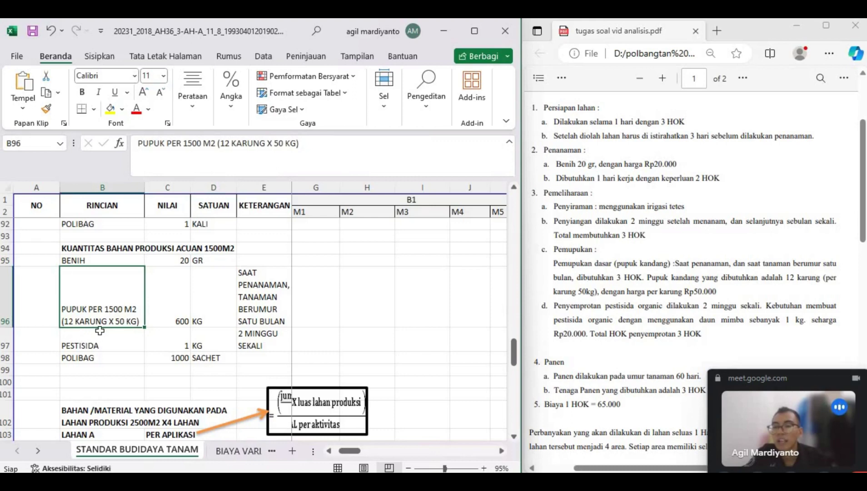
left_click(186, 305)
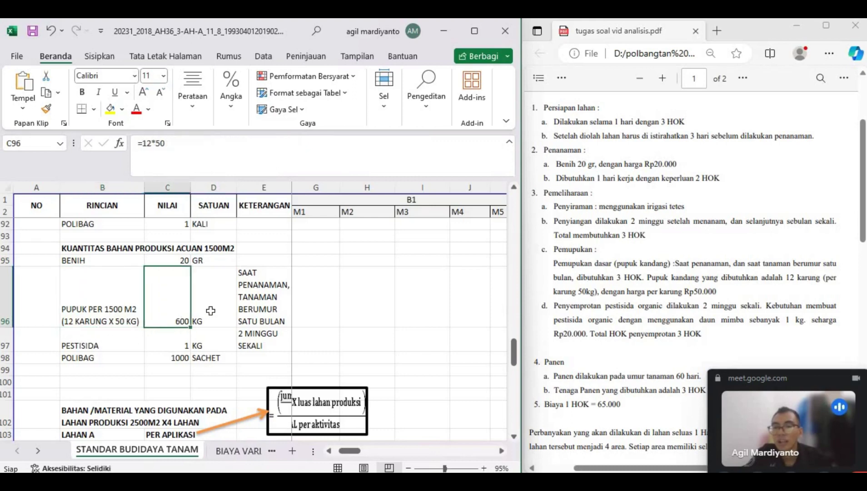
left_click(210, 310)
left_click(258, 308)
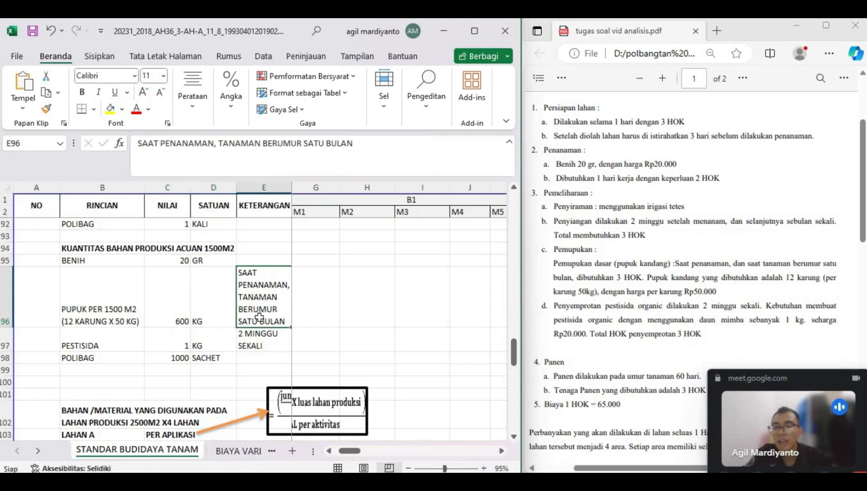
left_click(101, 346)
left_click(200, 348)
left_click(175, 346)
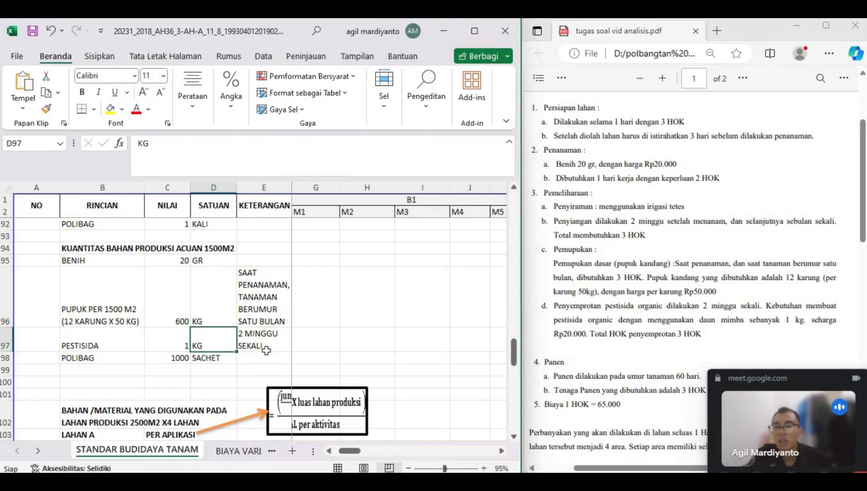
left_click(267, 346)
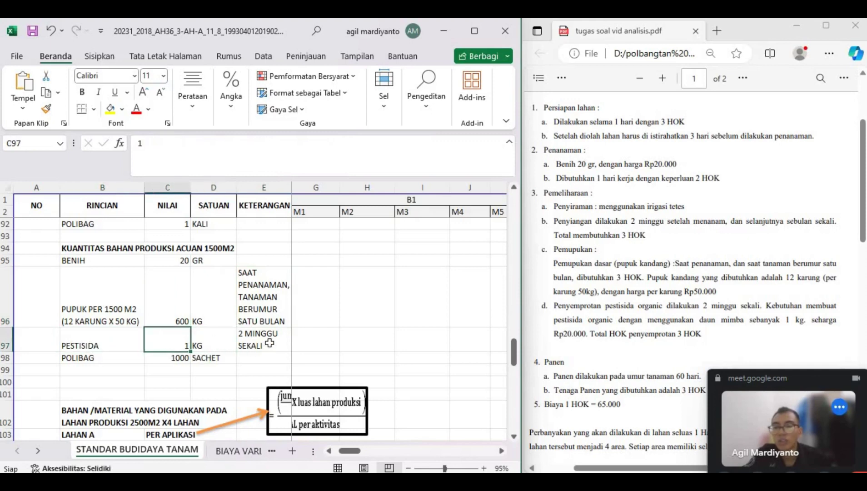
left_click(95, 359)
left_click(180, 360)
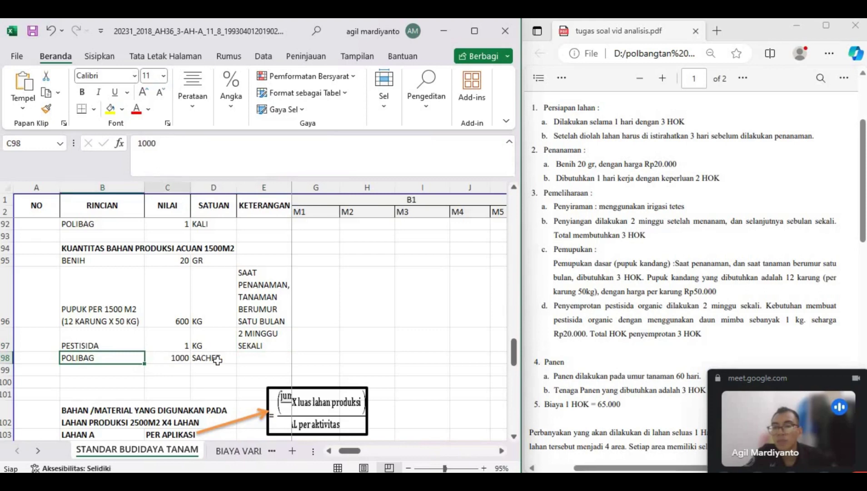
left_click(216, 359)
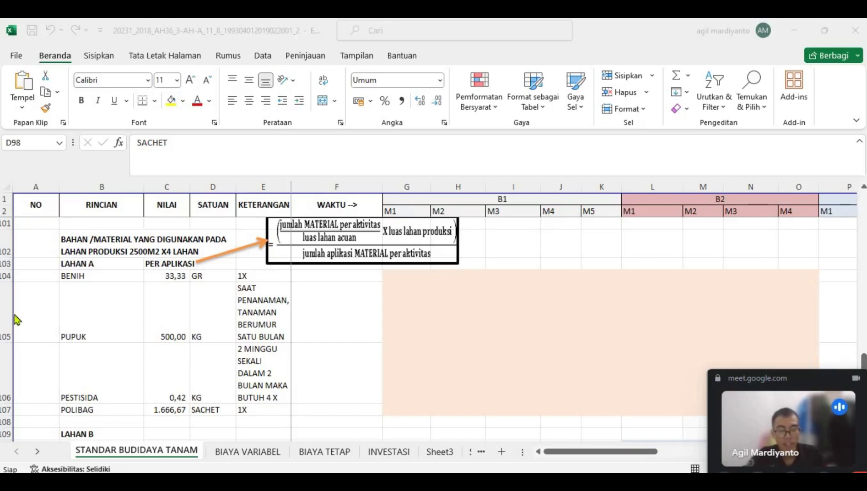
Step: Examine the per-application material tables for LAHAN A to D and the formula behind LAHAN A's BENIH quantity in C104
scroll(50, 280, "down", 5)
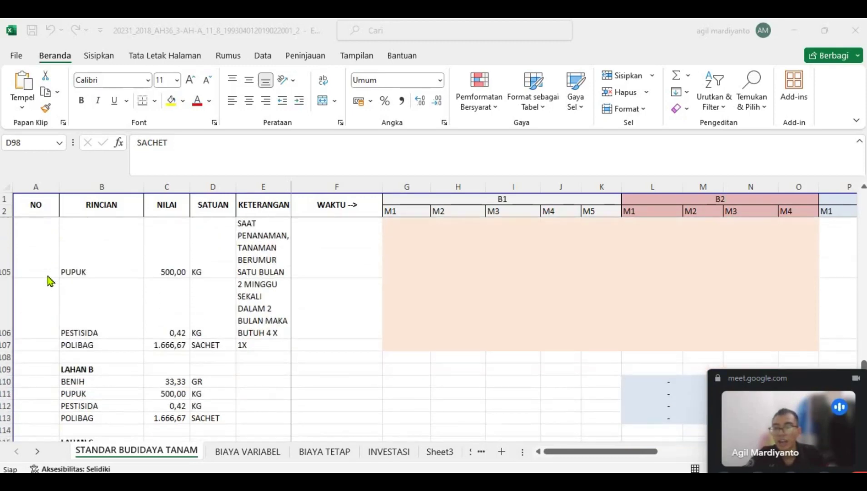
scroll(50, 281, "up", 3)
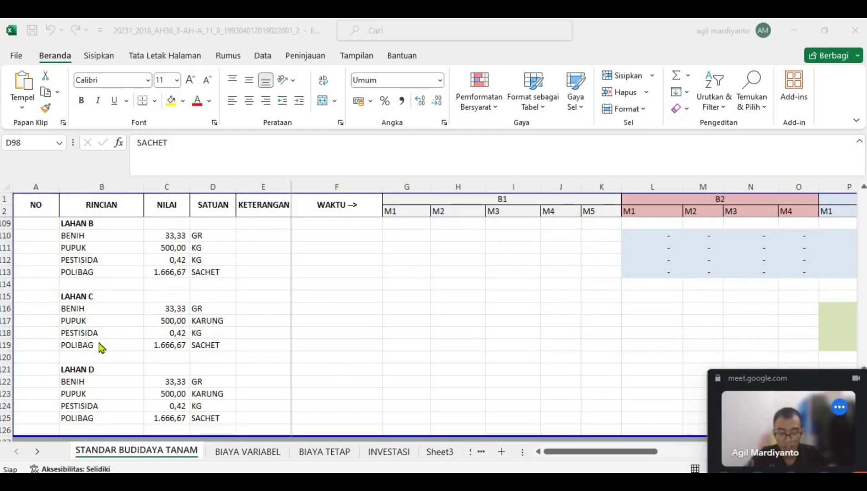
scroll(101, 348, "up", 3)
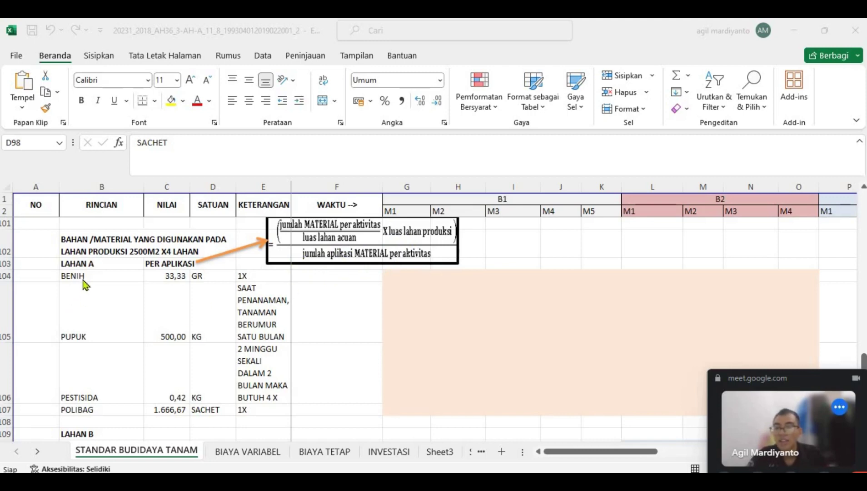
left_click(109, 275)
left_click(116, 284)
left_click(175, 276)
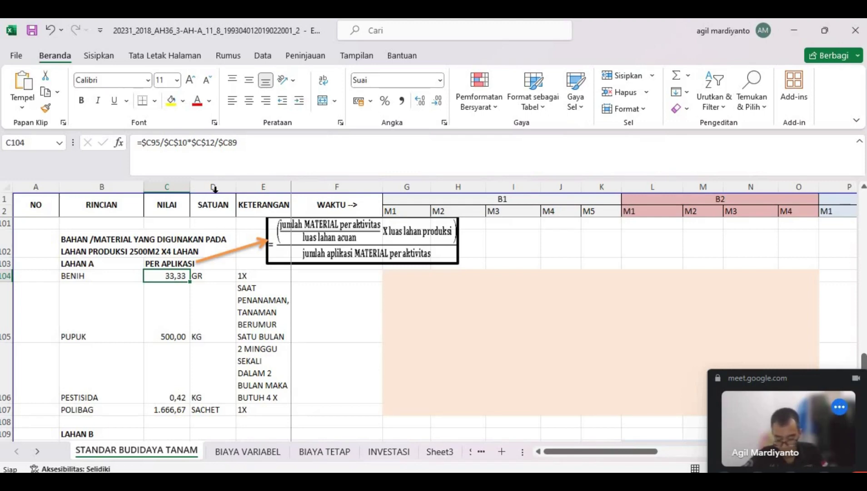
scroll(310, 228, "down", 1)
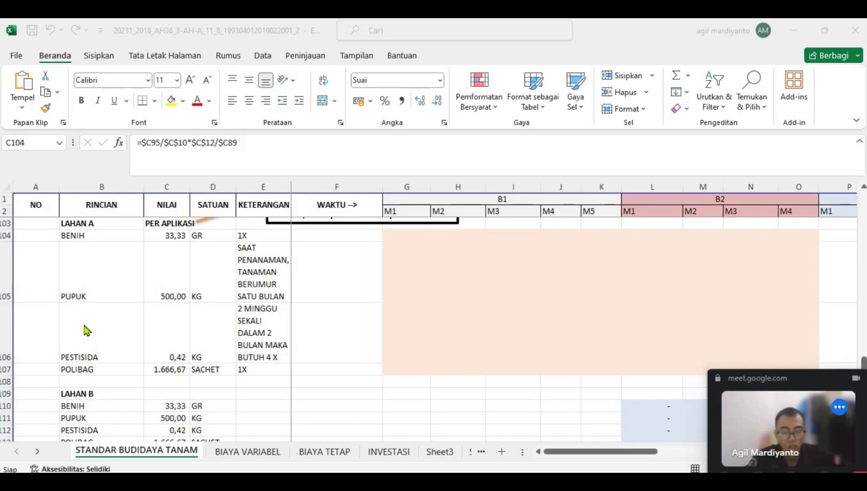
Step: Clear LAHAN A's per-application values in C105:C107 and refill them by copying the BENIH formula from C104 down to C107
left_click(165, 258)
left_click(165, 265)
left_click_drag(165, 265, 174, 368)
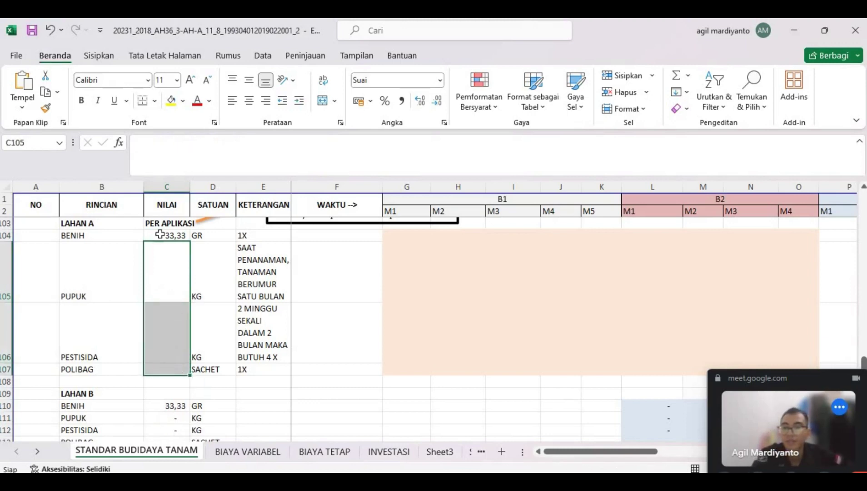
left_click(175, 236)
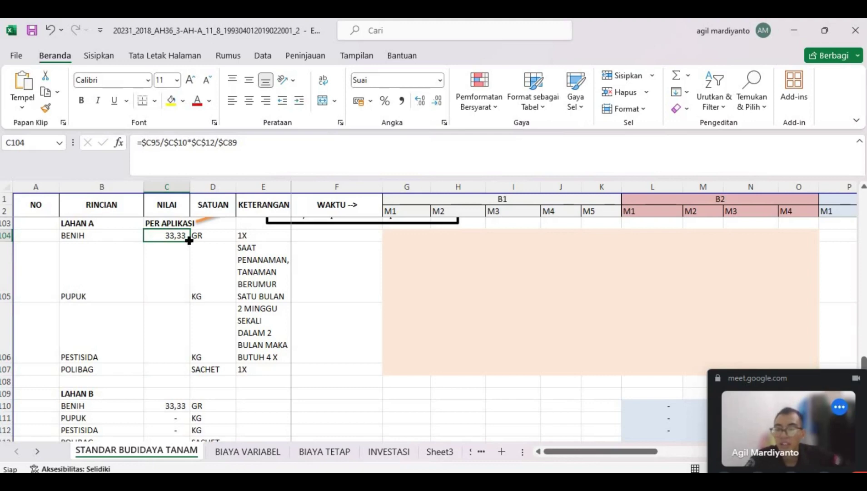
left_click_drag(189, 239, 192, 378)
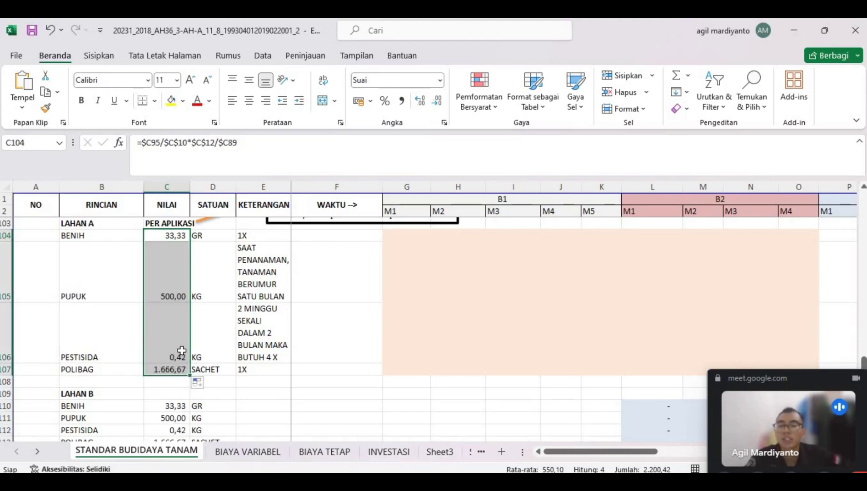
key("alt+Tab")
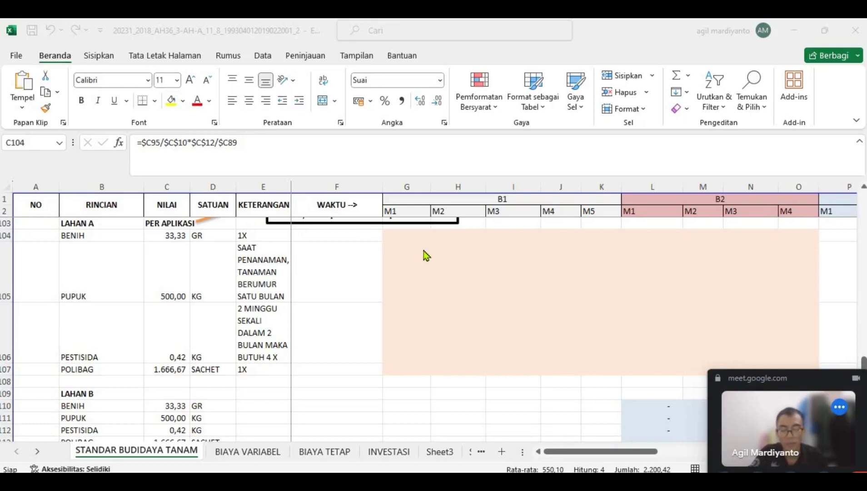
Step: Schedule LAHAN A's BENIH in B1 week M1 by entering =C104 in cell G104
left_click(87, 234)
left_click(171, 237)
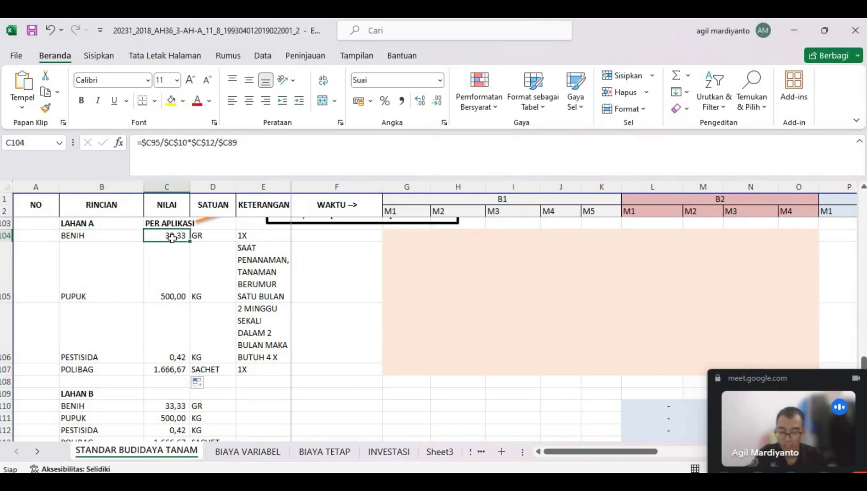
left_click(260, 240)
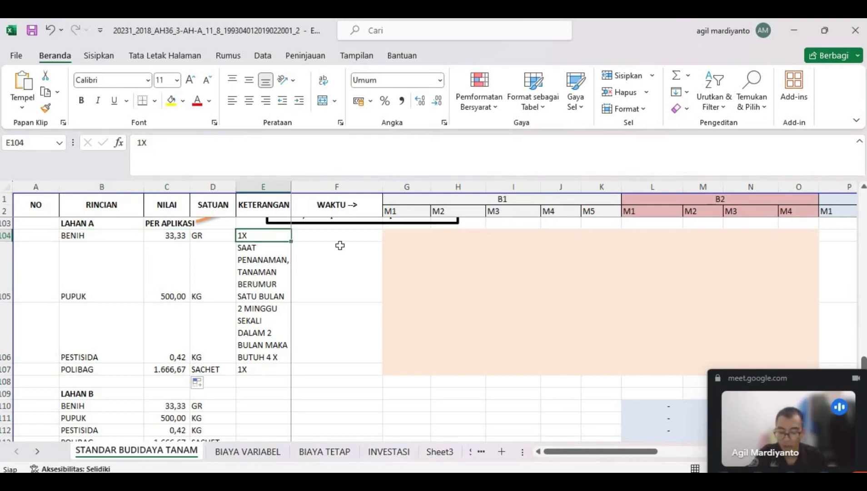
left_click(405, 239)
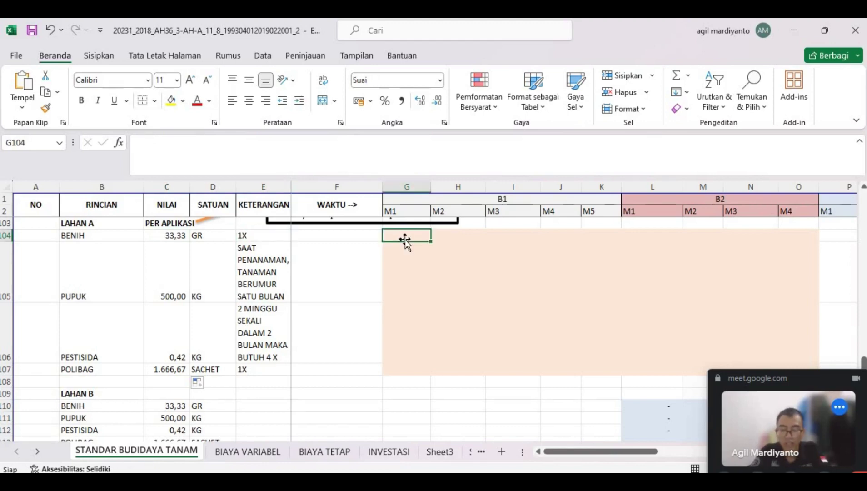
type("=1x")
key("BackSpace")
key("BackSpace")
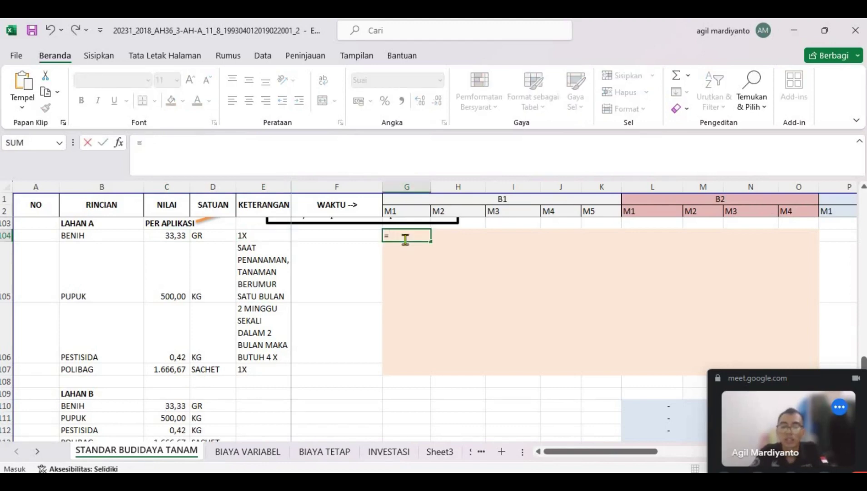
type("c104")
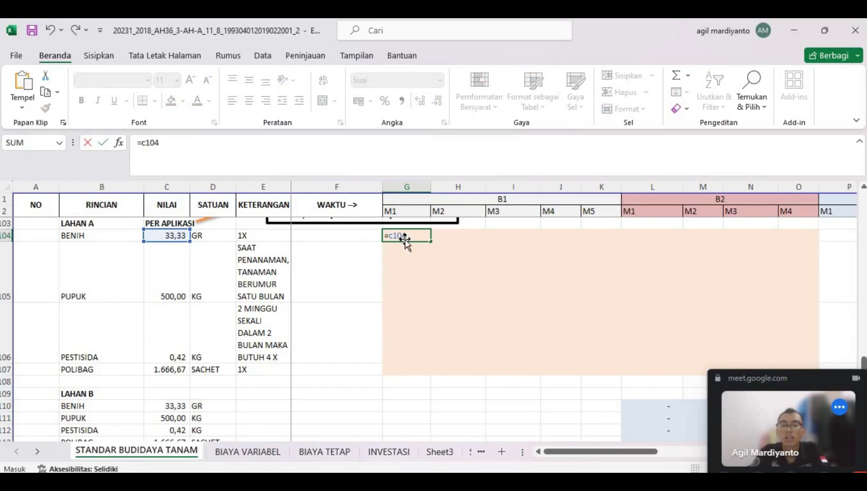
key("Return")
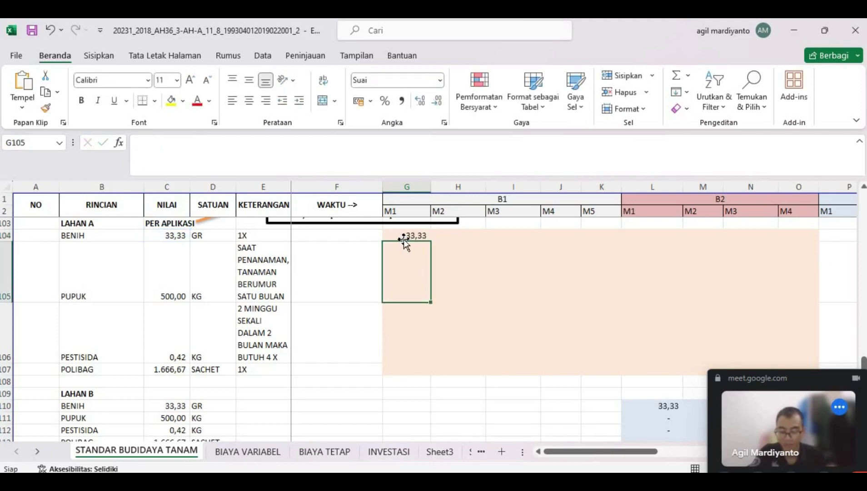
Step: Check LAHAN A's PUPUK note and schedule its planting-time application in B1 week M1 with =C105 in cell G105
left_click(126, 285)
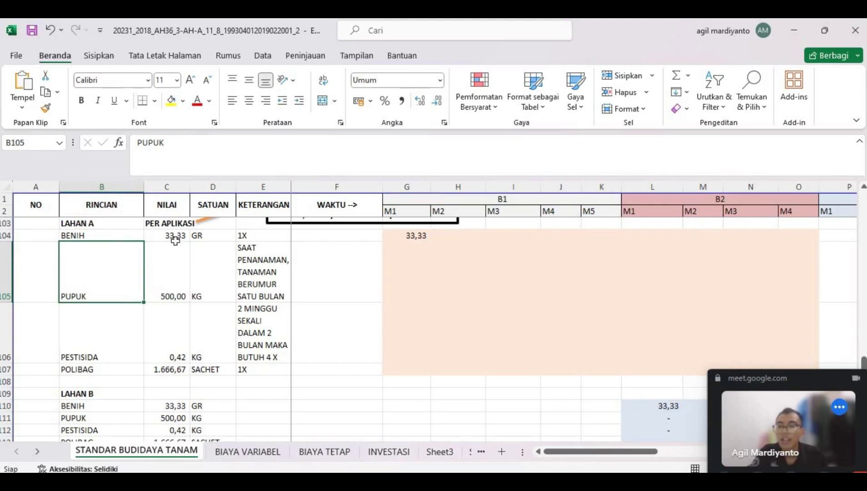
left_click(220, 288)
left_click(254, 282)
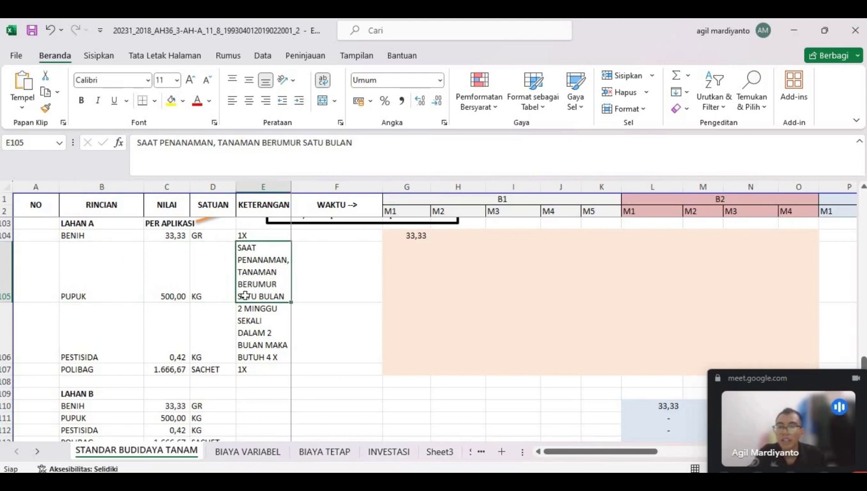
left_click(416, 276)
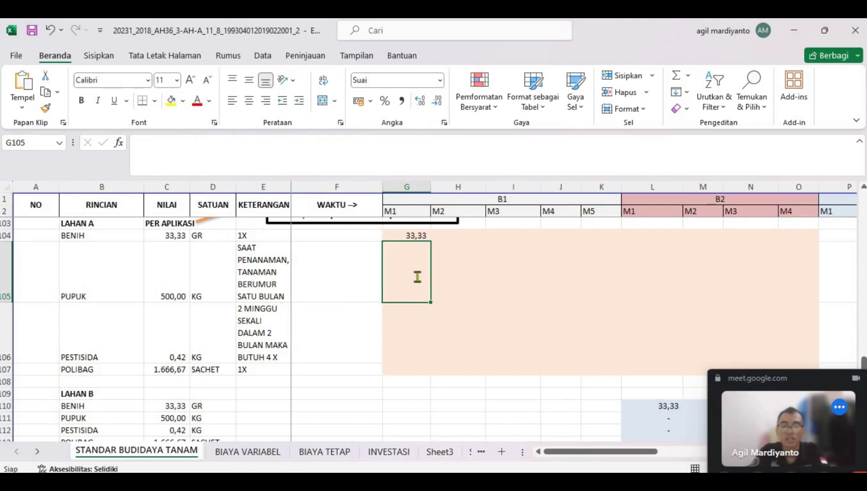
type("=c")
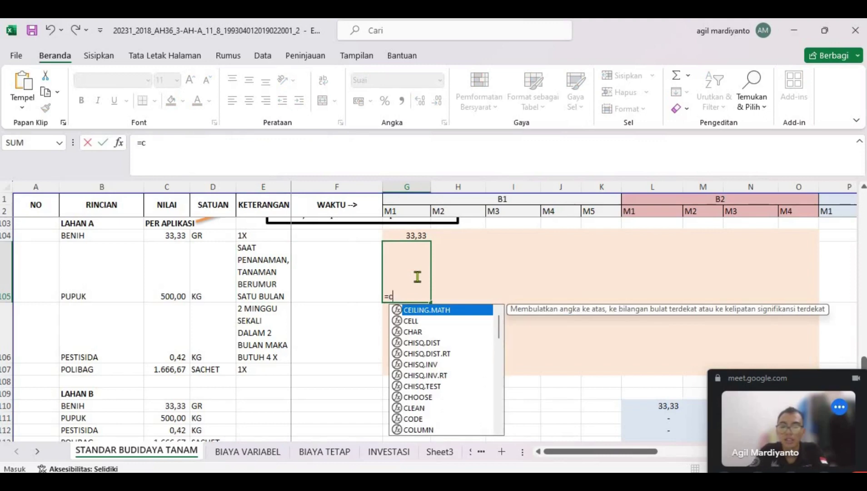
type("105")
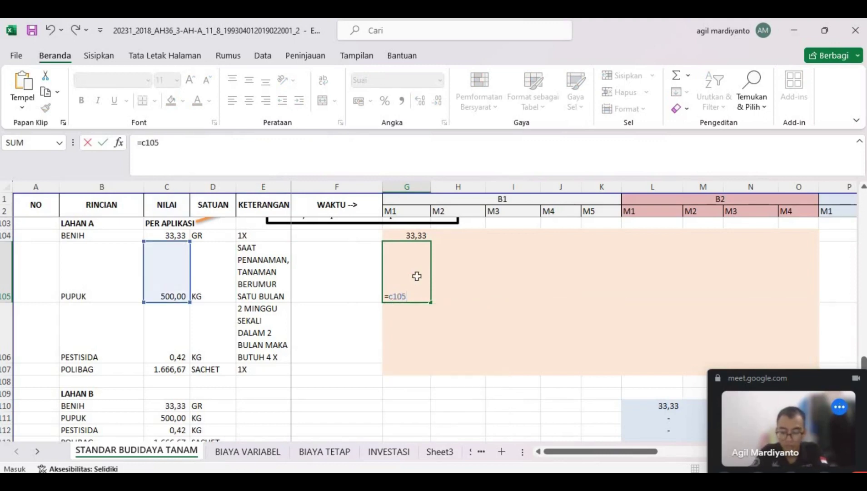
key("Return")
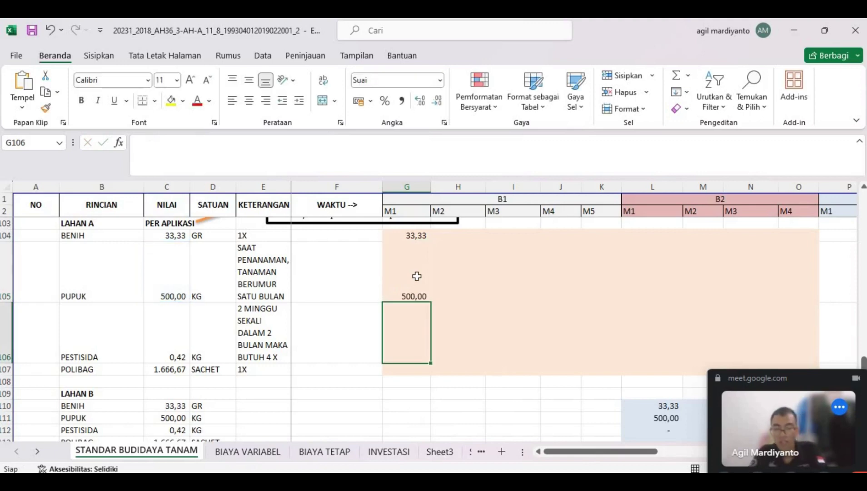
Step: Schedule LAHAN A's one-month PUPUK application in B2 week M1 by entering =C105 in cell L105
left_click(467, 295)
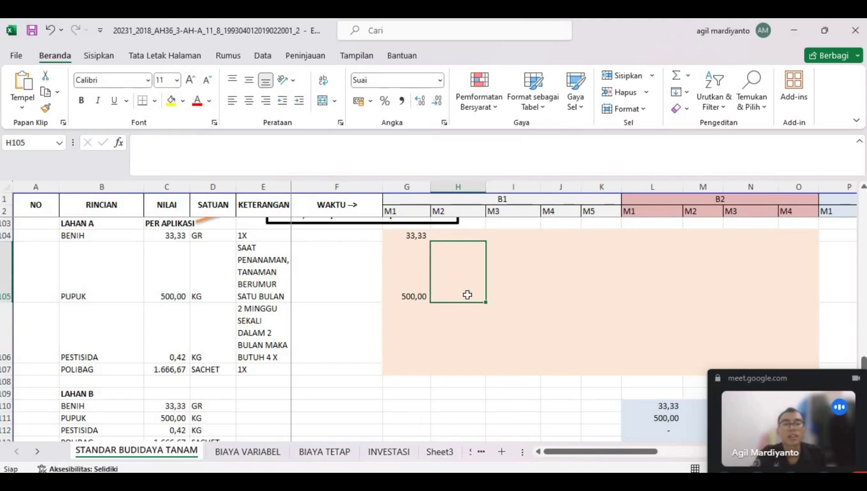
key("Right")
key("Right")
key("Right")
key("Right")
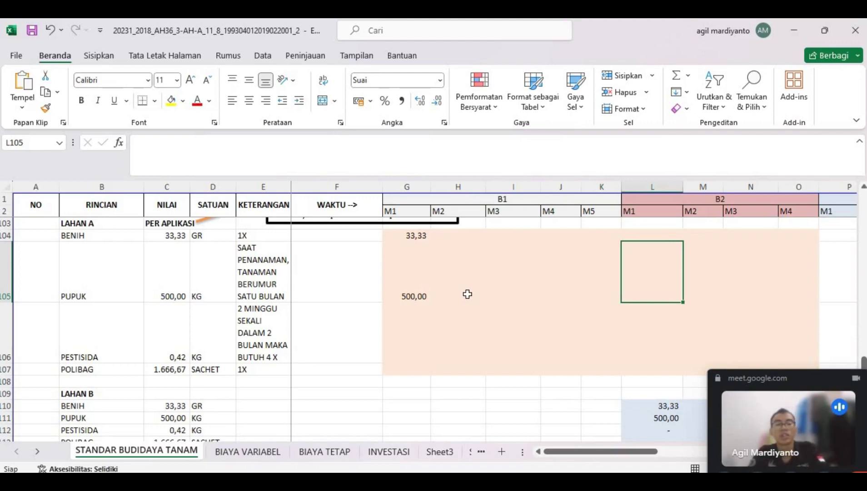
type("=c10")
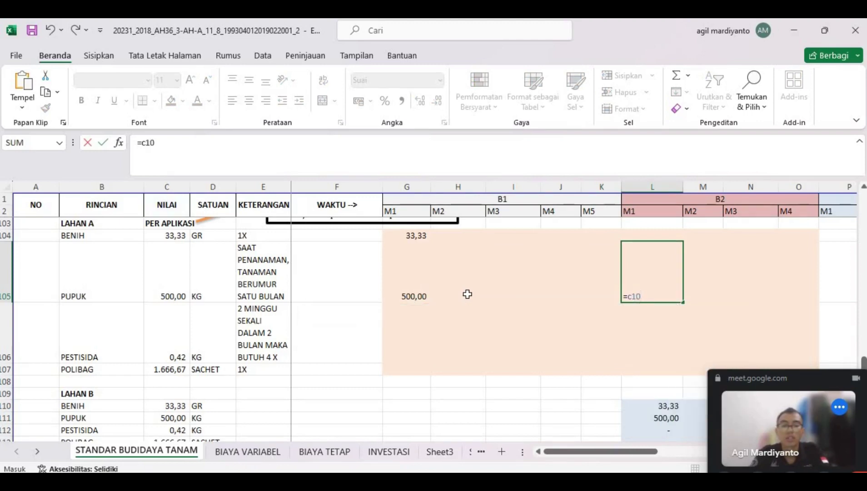
type("5")
key("Return")
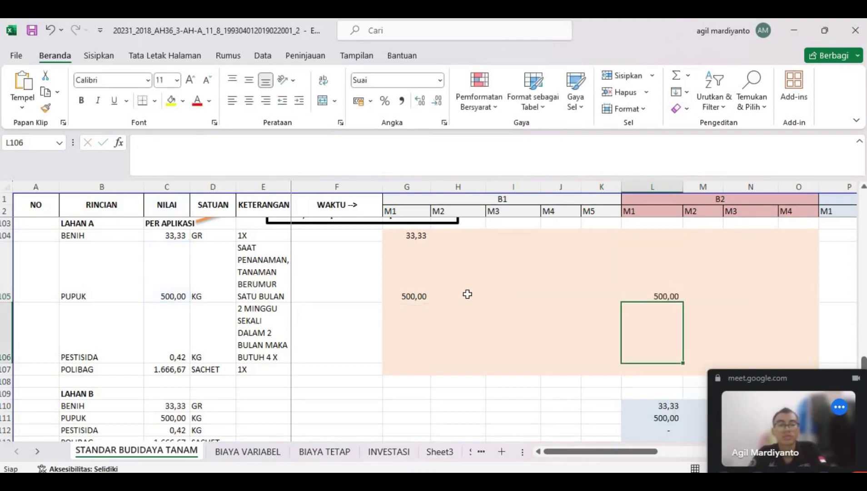
Step: Check LAHAN A's PESTISIDA quantity and frequency note, and enter =C106 in H106 for B1 week M2
left_click(100, 340)
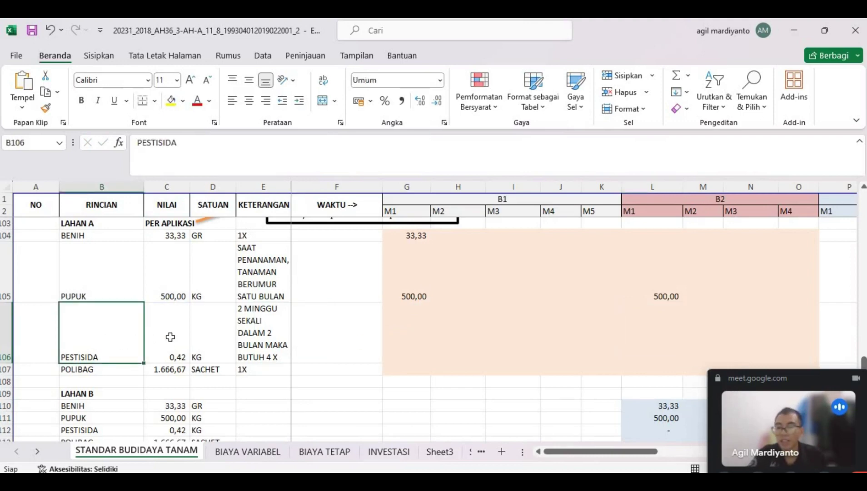
left_click(173, 338)
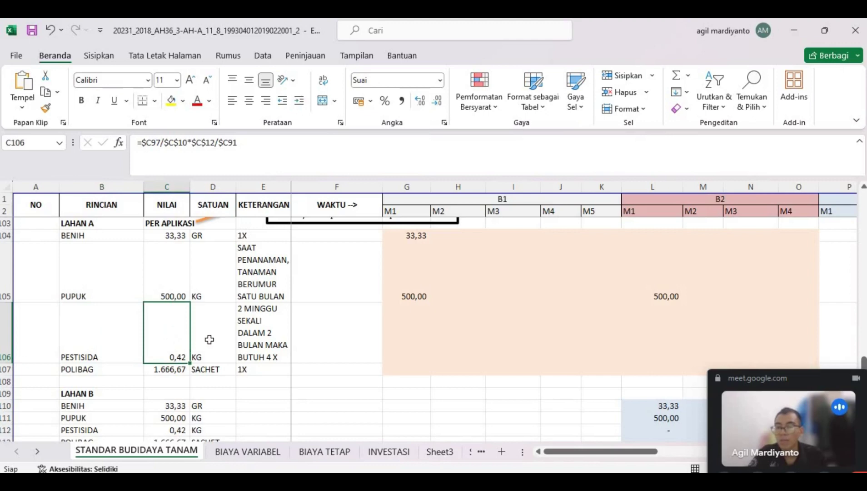
left_click(255, 333)
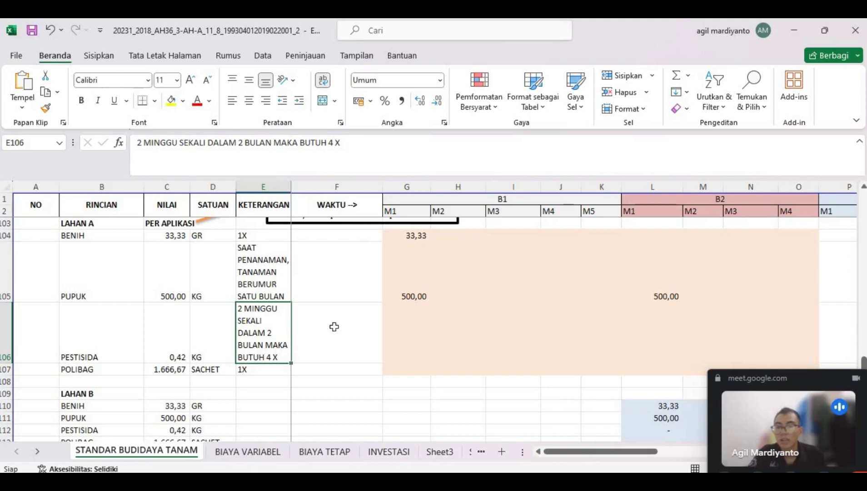
left_click(420, 331)
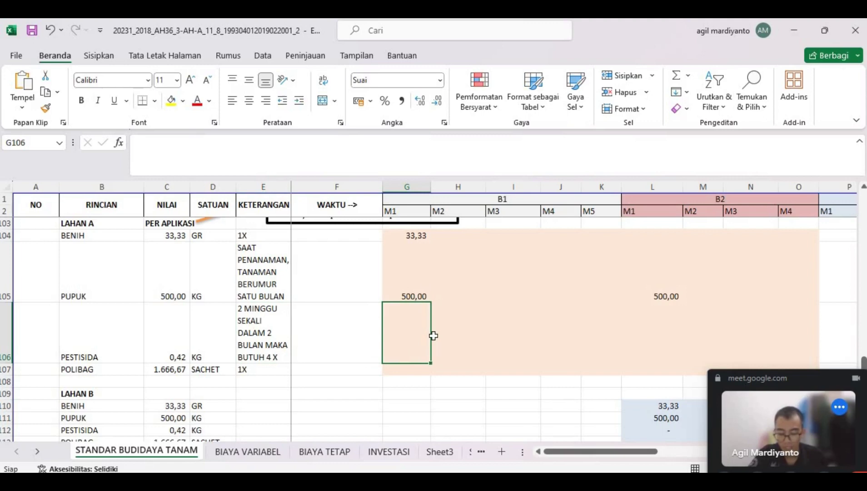
left_click(458, 336)
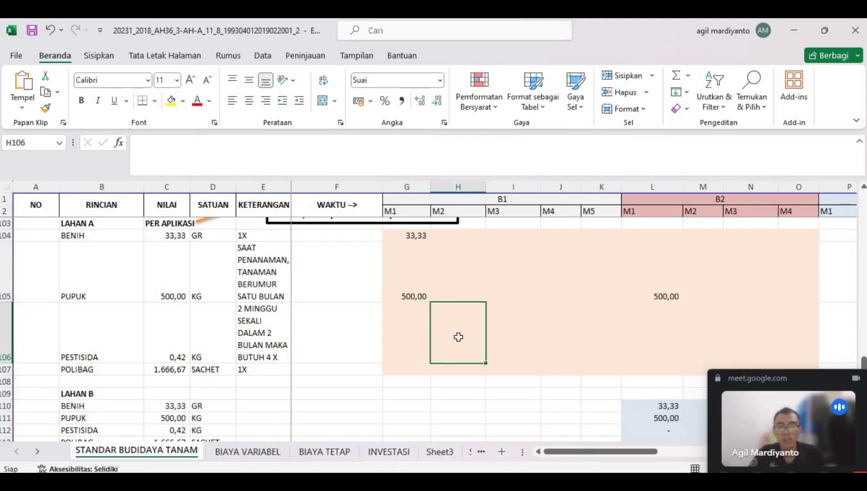
type("=")
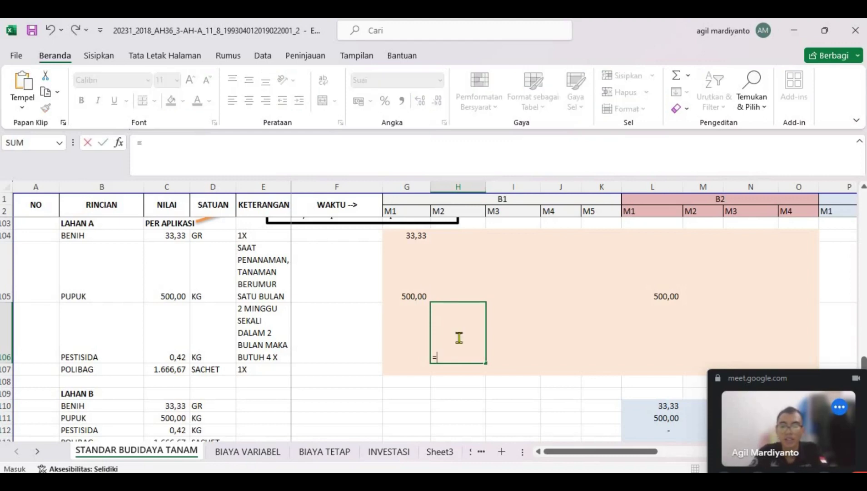
type("c")
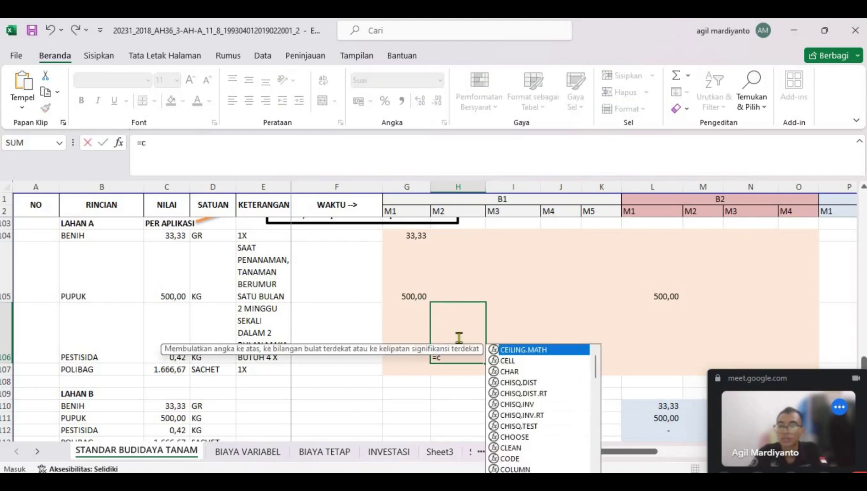
type("10")
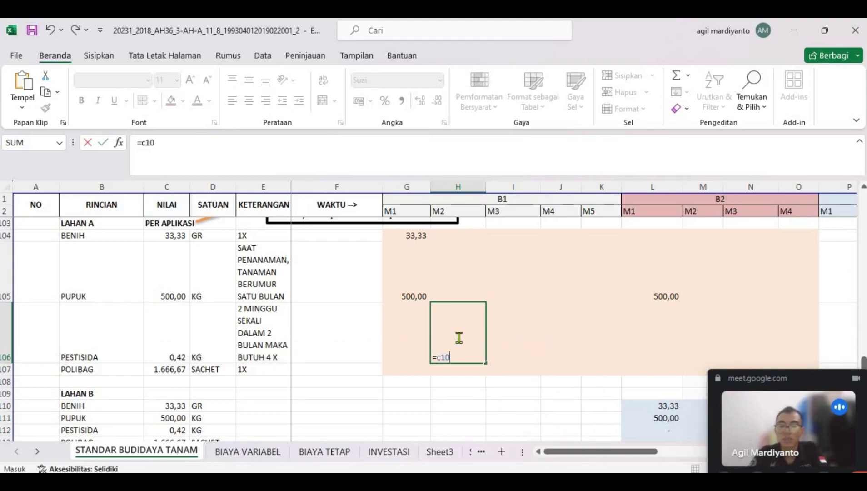
type("6")
key("Return")
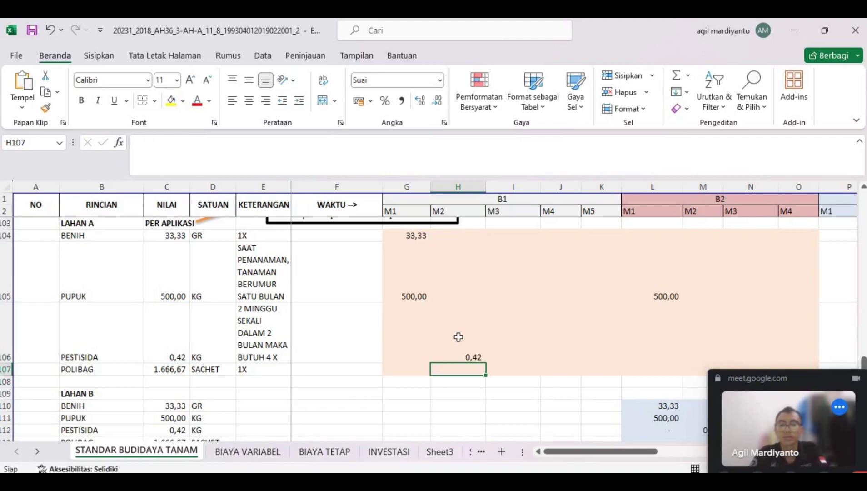
Step: Schedule LAHAN A's next PESTISIDA application two weeks on, in B1 week M4, with =C106 in cell J106
left_click(511, 354)
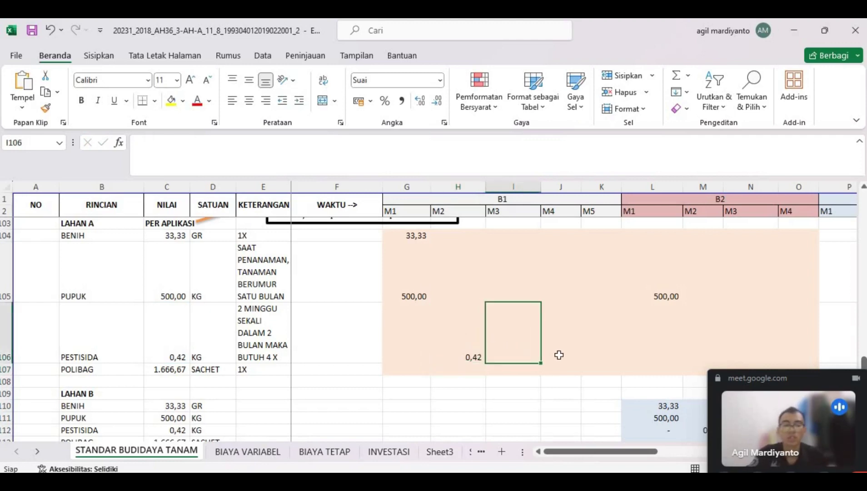
left_click(559, 355)
key("Right")
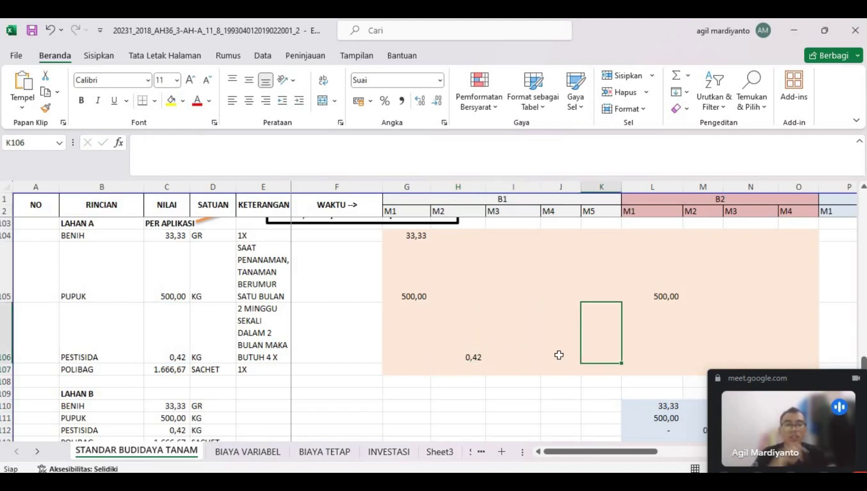
left_click(559, 355)
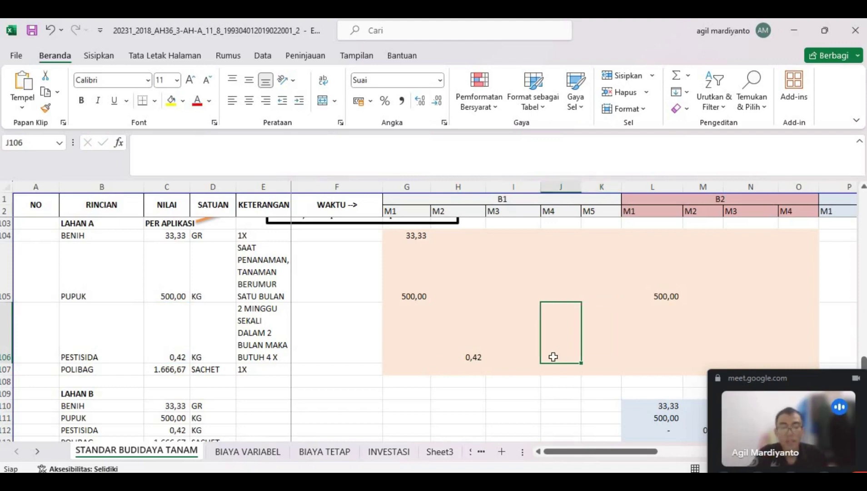
type("=c")
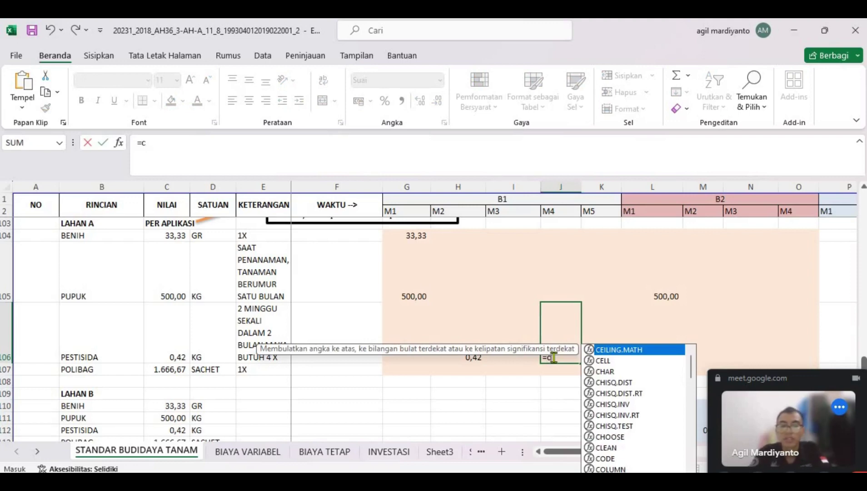
type("10")
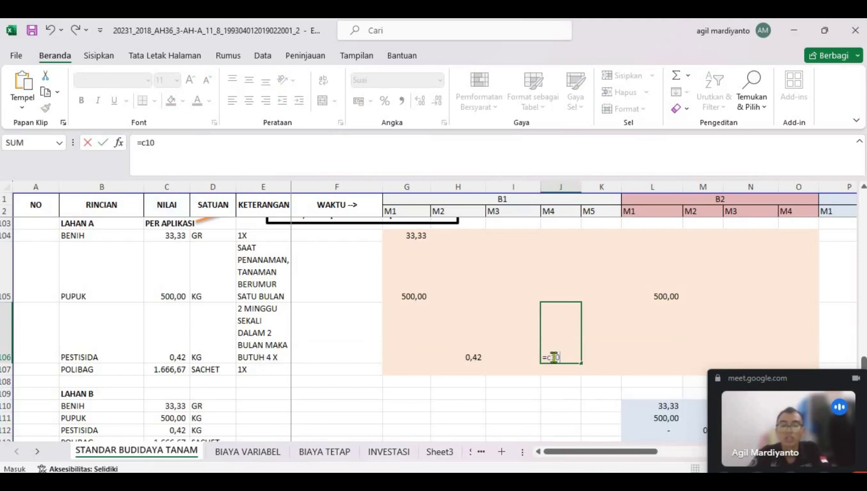
type("6")
key("Return")
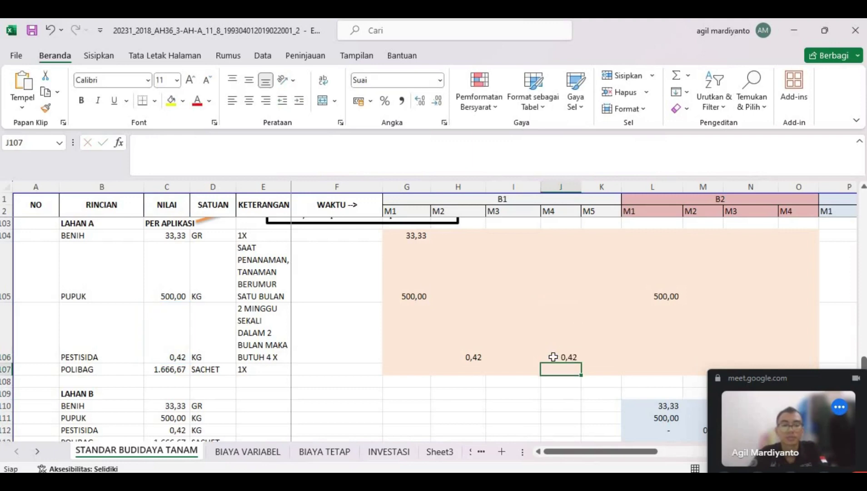
Step: Schedule LAHAN A's third PESTISIDA application in B2 week M1 by entering =C106 in cell L106
left_click(596, 358)
scroll(603, 359, "right", 2)
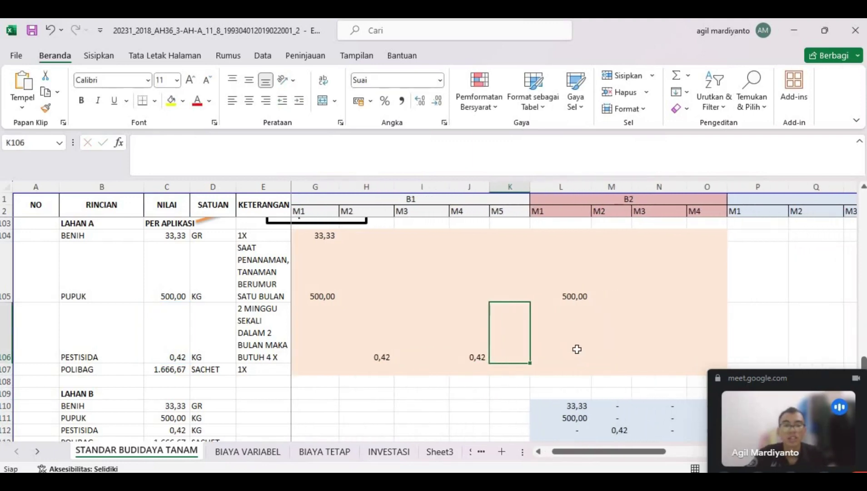
left_click(563, 340)
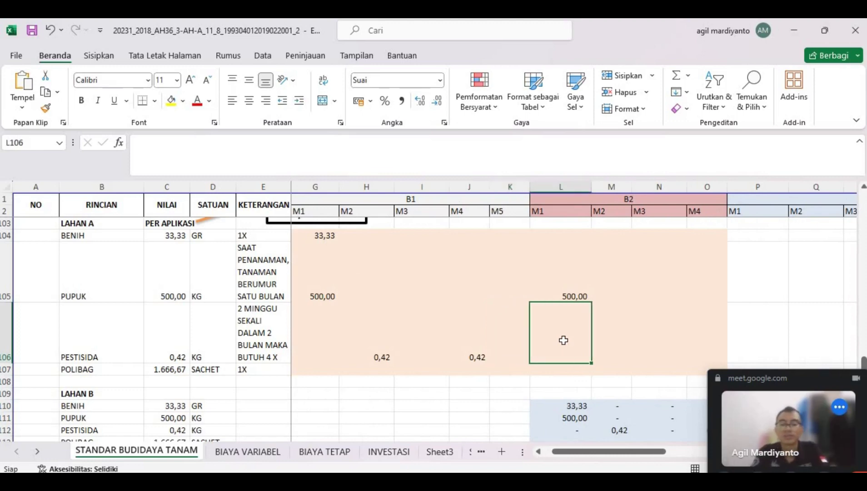
type("=c")
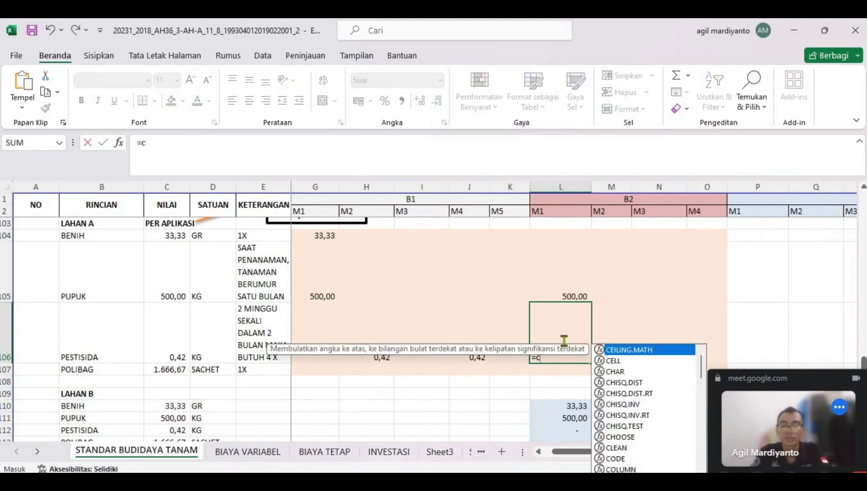
type("106")
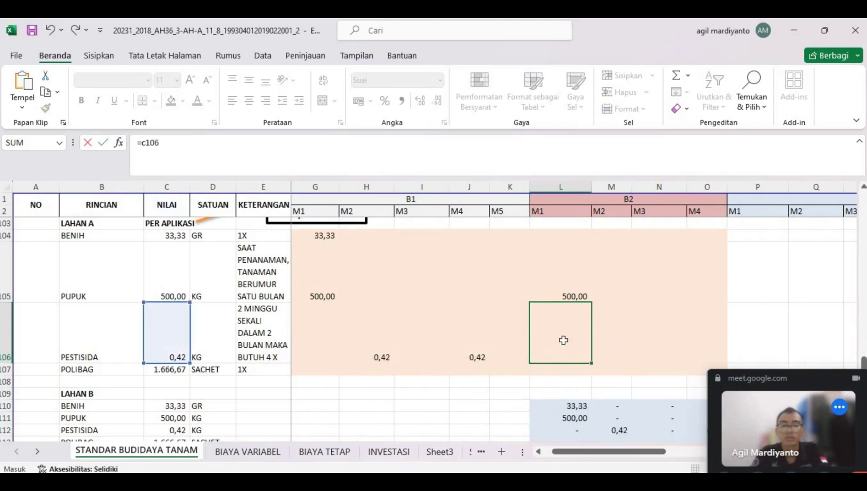
key("Return")
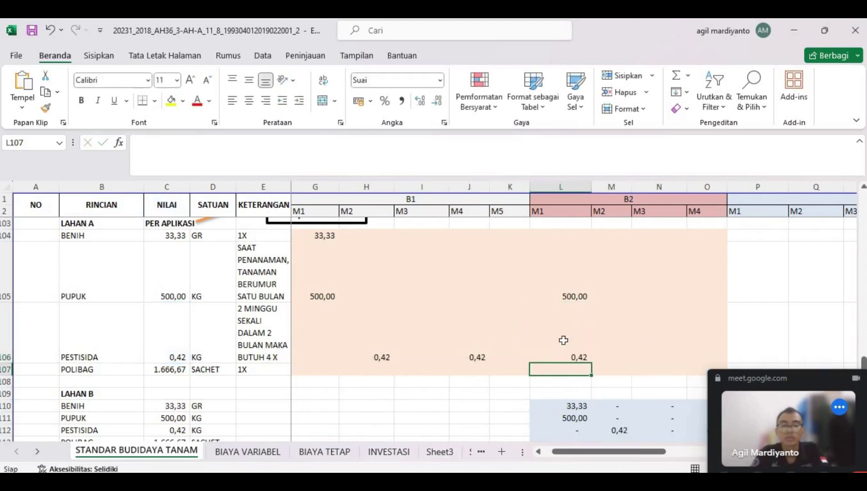
Step: Schedule LAHAN A's fourth PESTISIDA application in B2 week M3 with =C106 in cell N106
left_click(666, 351)
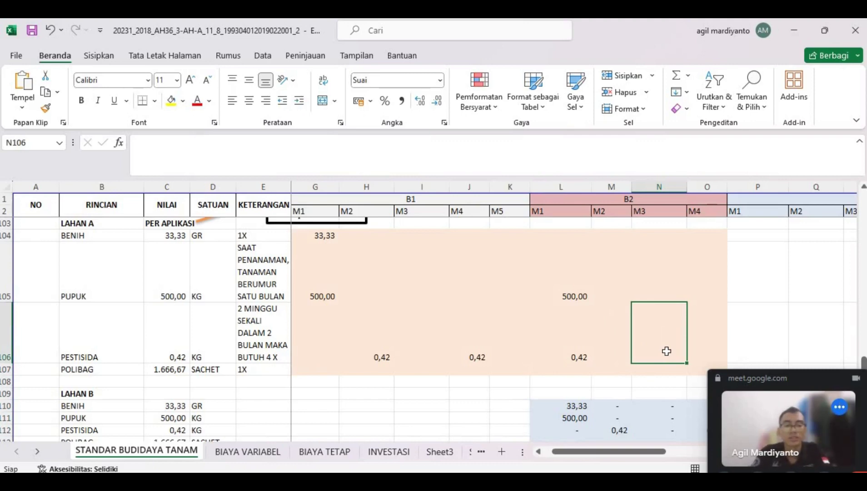
type("-")
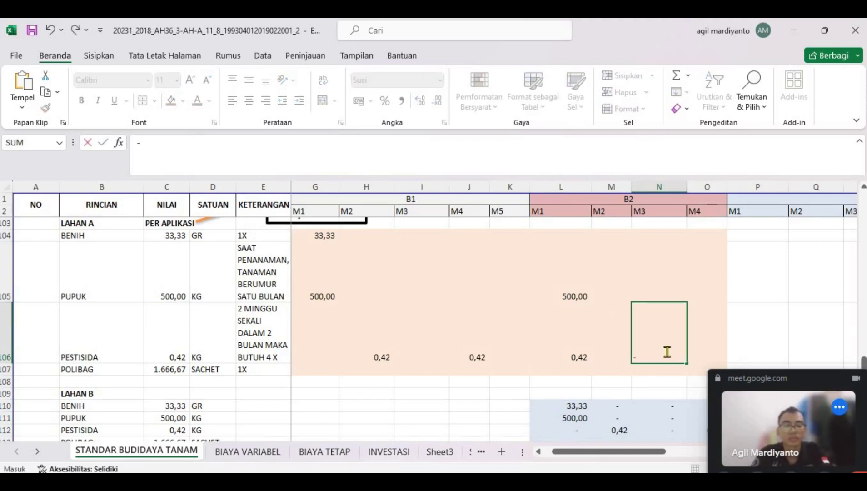
key("Escape")
type("=c")
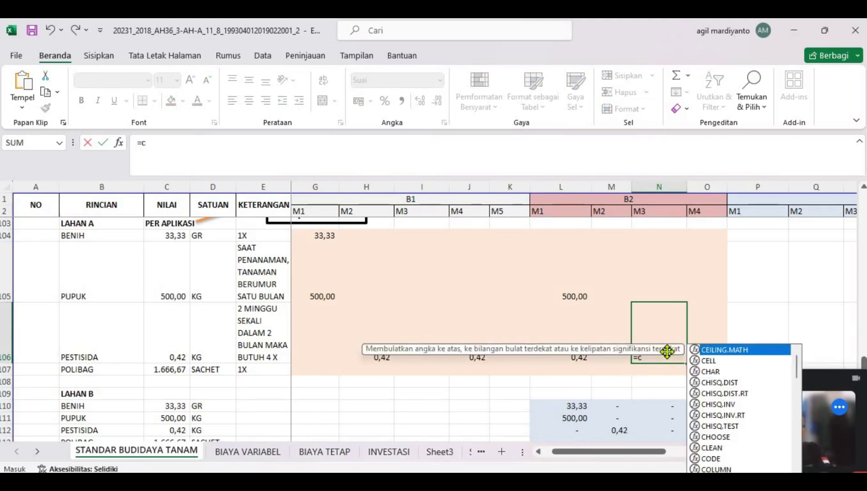
type("106")
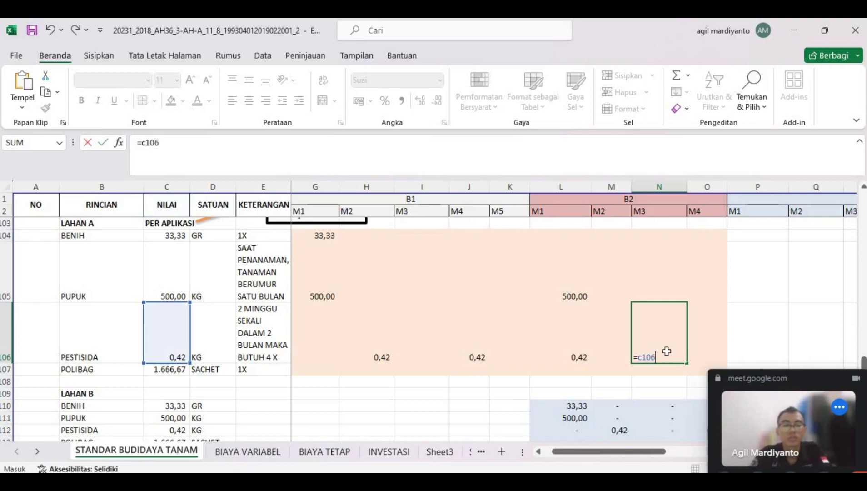
key("Return")
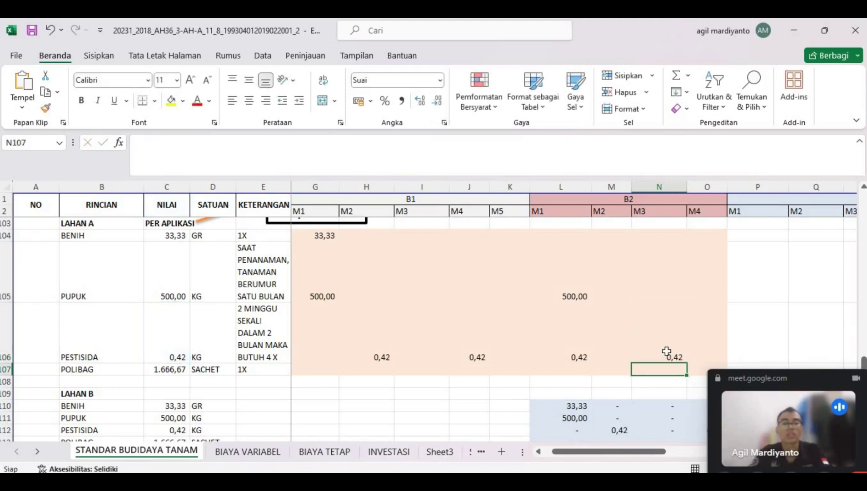
Step: Check LAHAN A's POLIBAG quantity, unit and frequency note, and schedule it in B1 week M1 with =C107 in G107
left_click(91, 382)
left_click(129, 369)
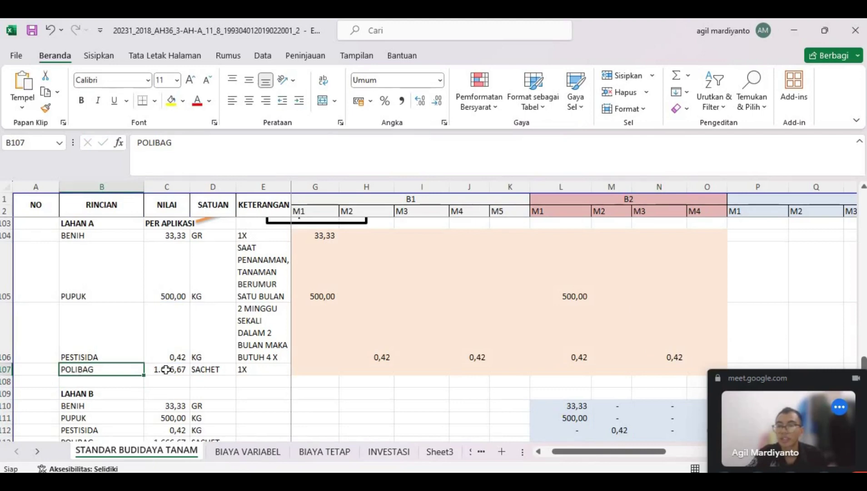
left_click(166, 369)
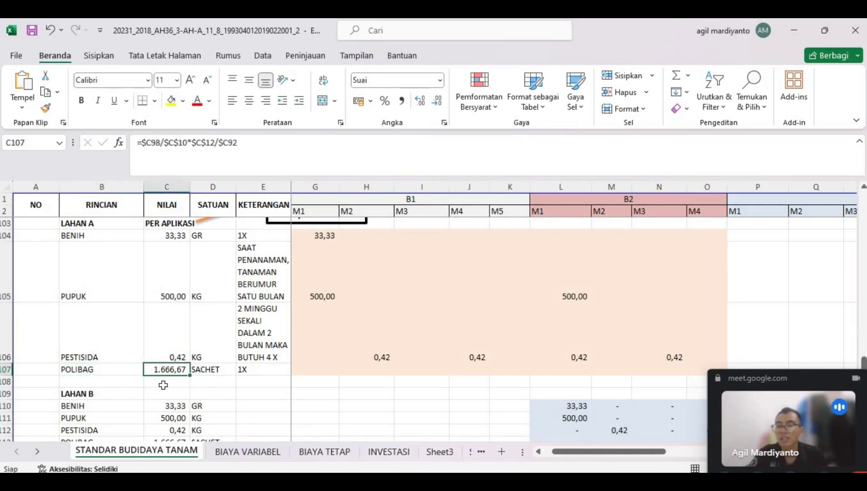
left_click(212, 374)
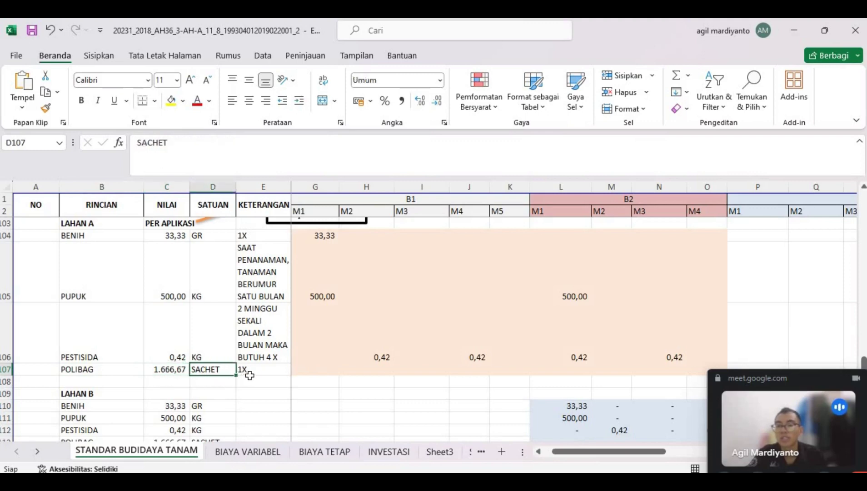
left_click(253, 370)
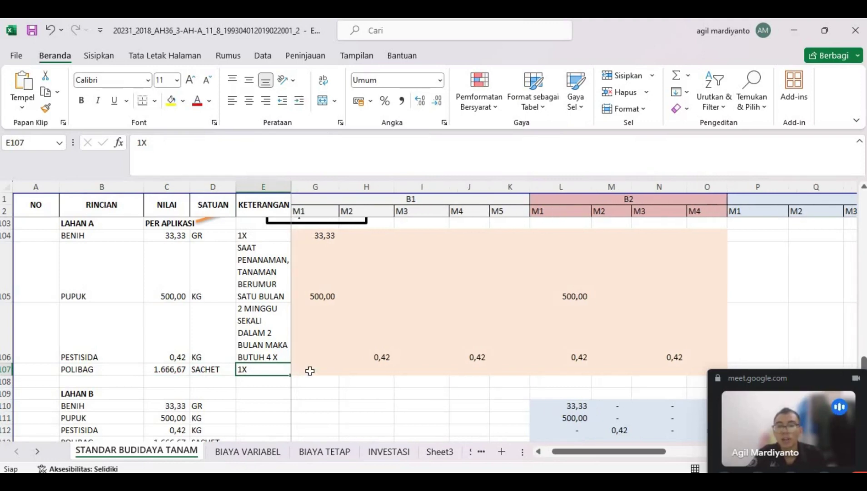
left_click(310, 371)
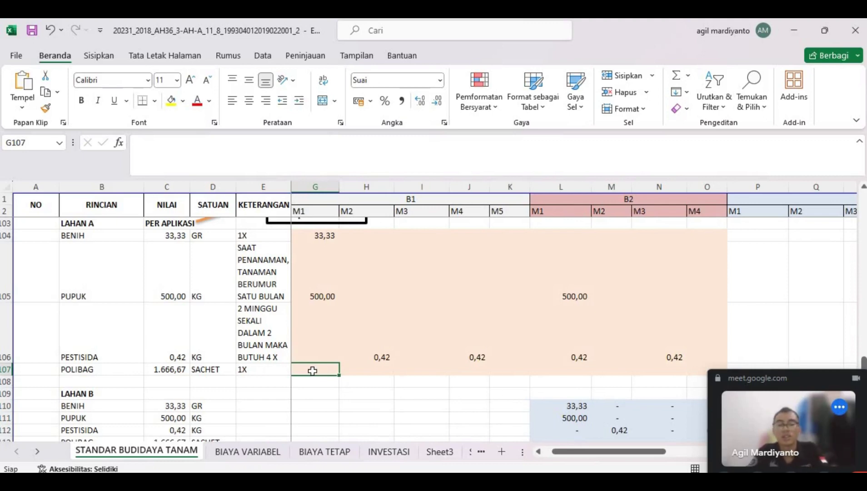
type("=c")
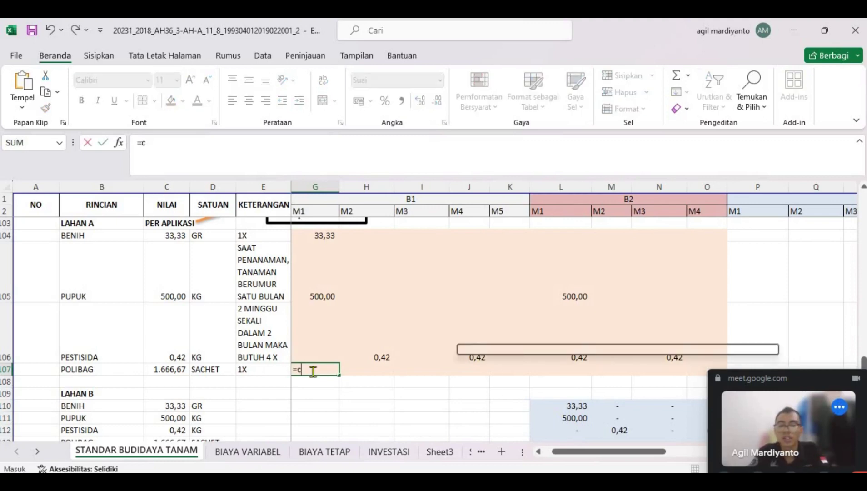
type("1")
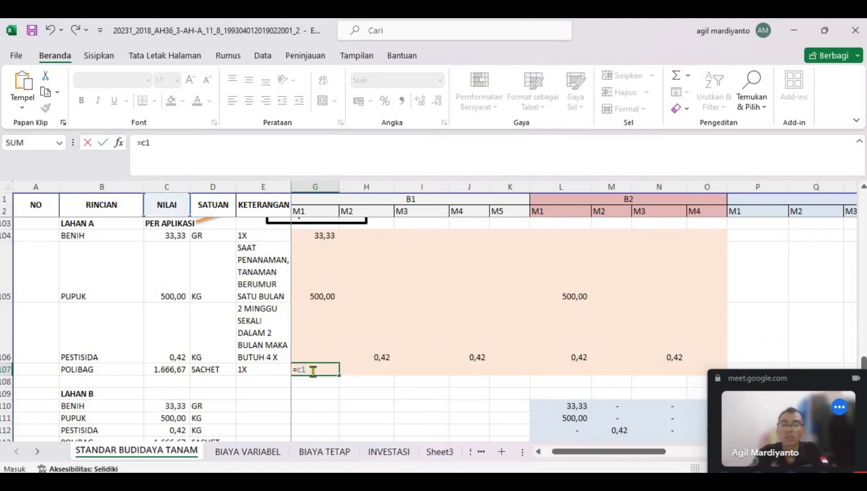
type("07")
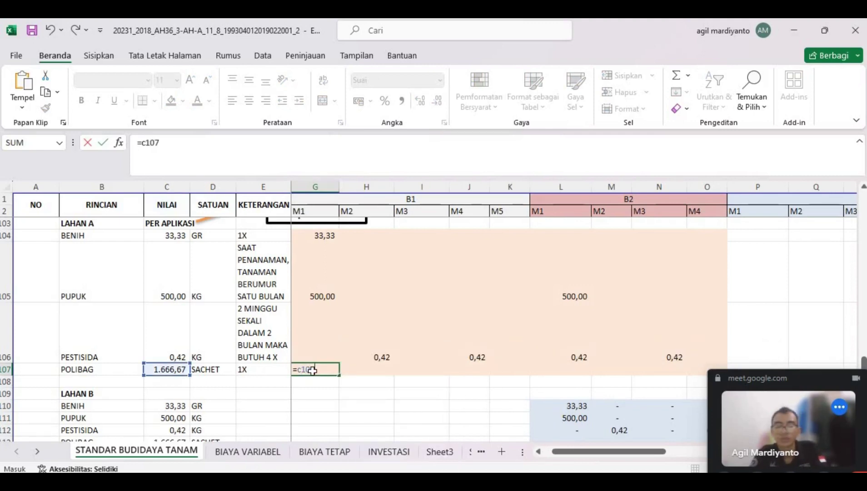
key("Return")
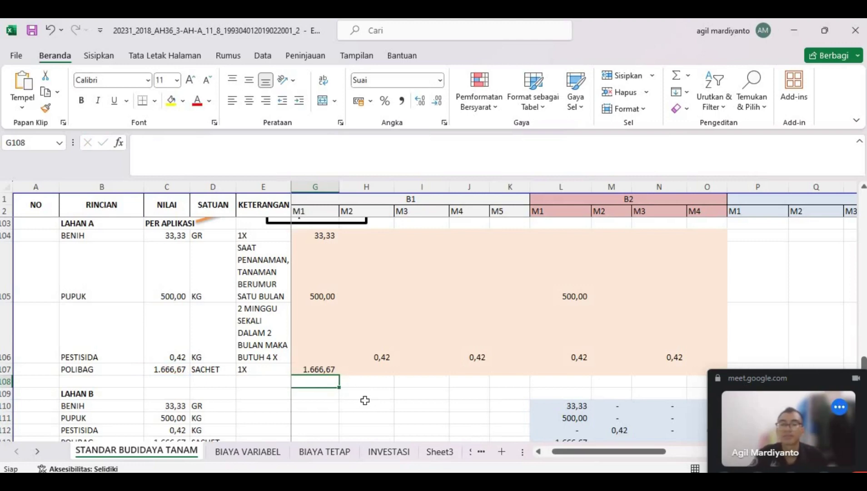
Step: Link LAHAN B's BENIH in B2 week M1 to LAHAN A's first week by entering =G104 in cell L110
scroll(364, 399, "up", 2)
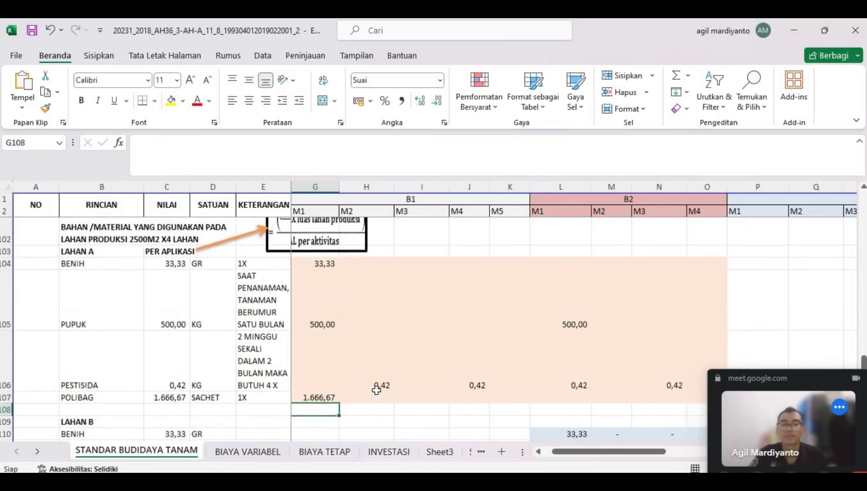
scroll(376, 389, "down", 3)
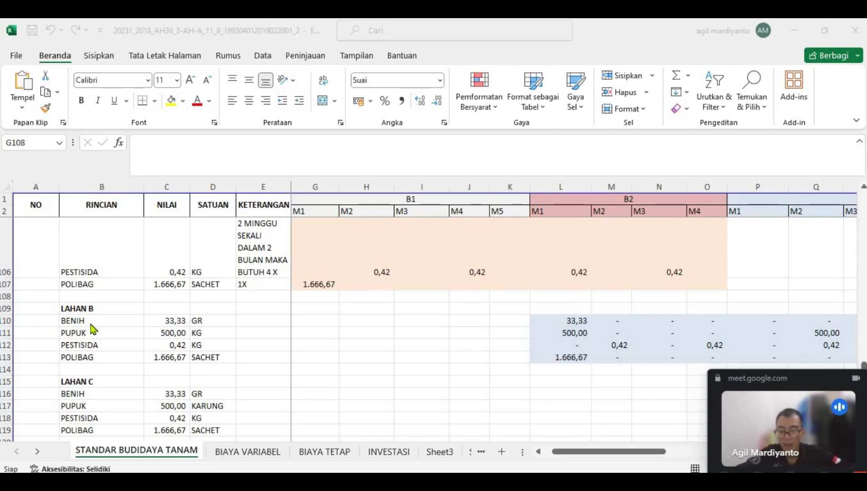
scroll(568, 304, "right", 5)
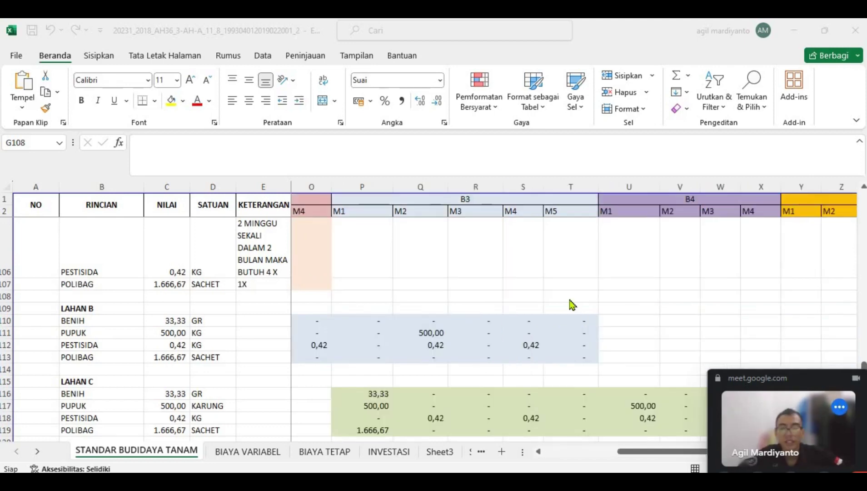
scroll(571, 304, "left", 2)
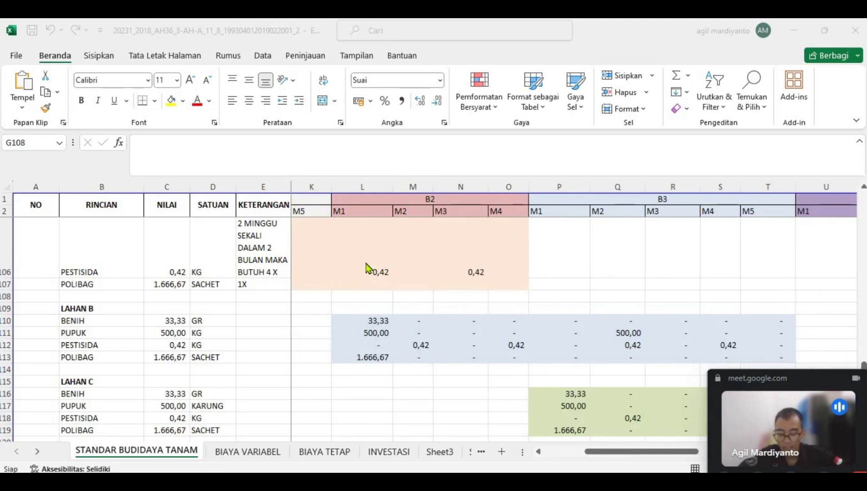
left_click(383, 321)
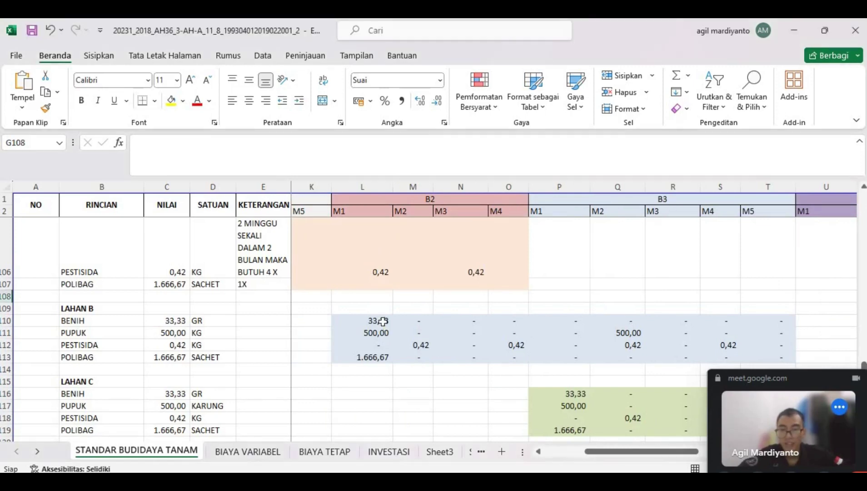
left_click(383, 322)
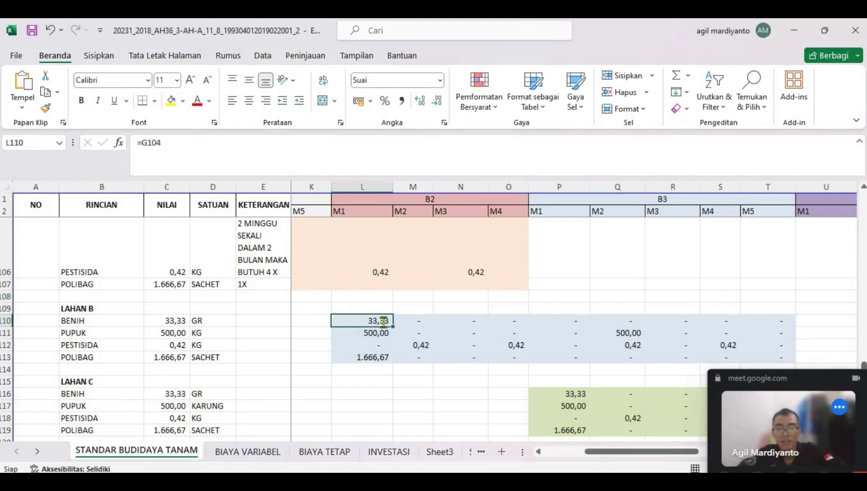
type("=")
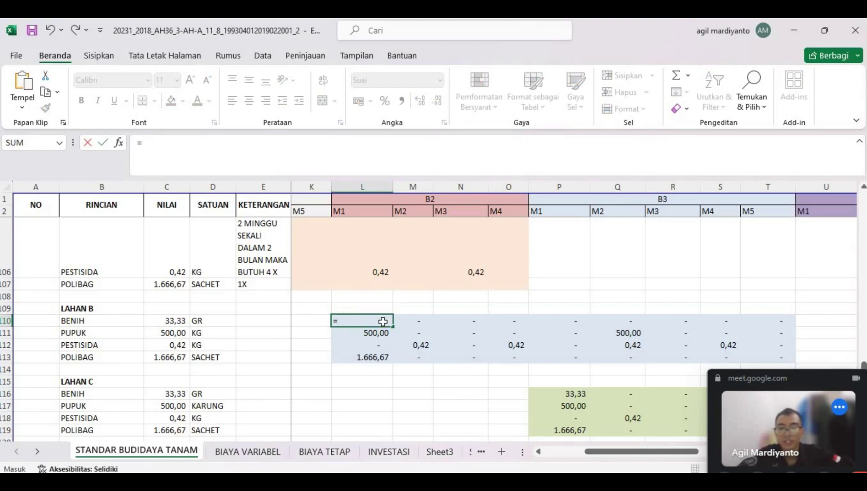
scroll(383, 322, "up", 3)
scroll(383, 323, "left", 4)
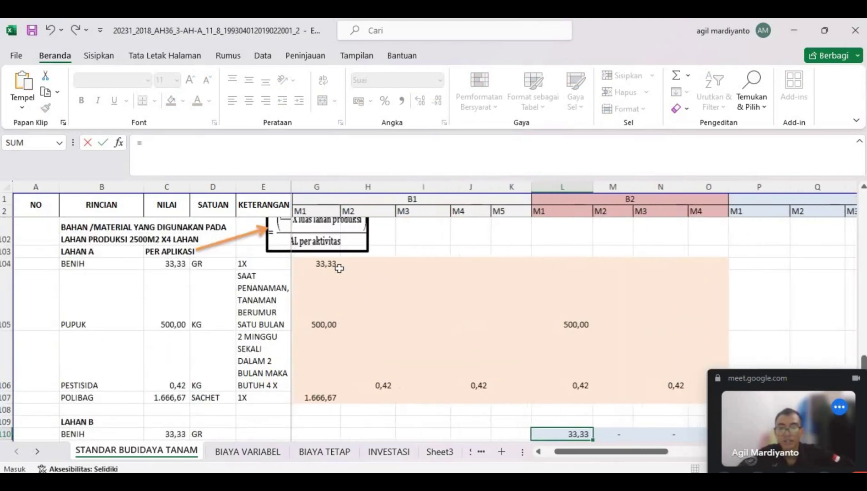
left_click(338, 267)
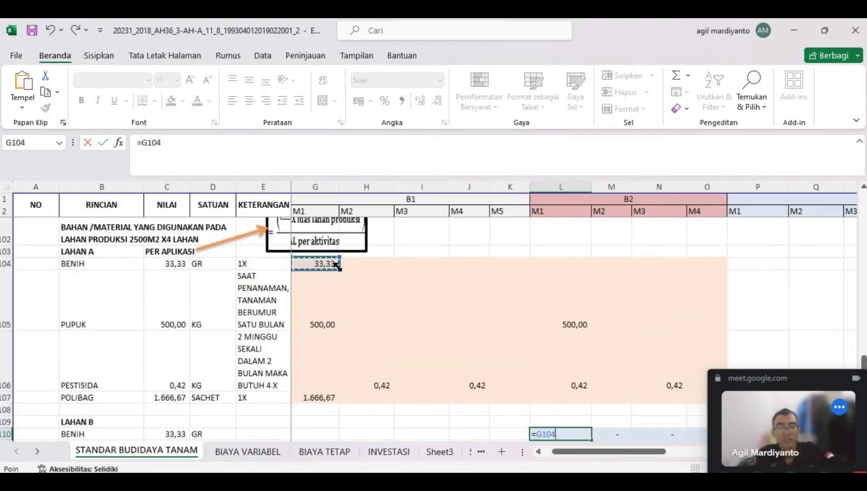
key("Return")
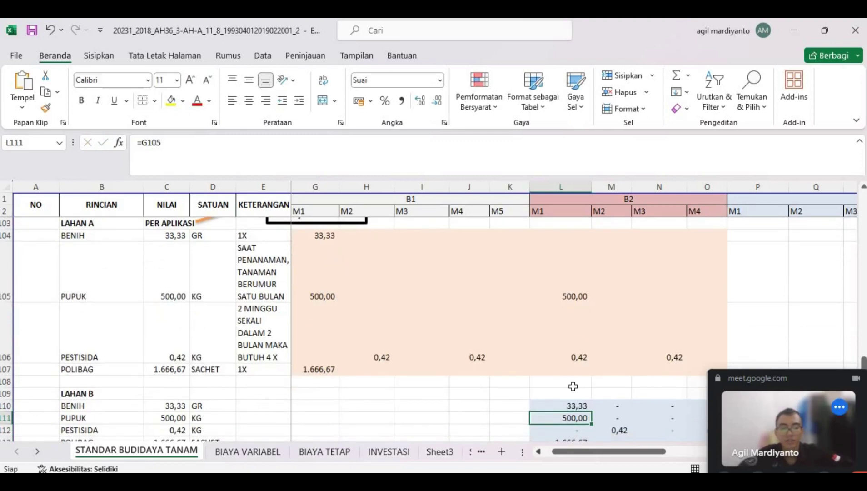
Step: Fill the L110 formula down to LAHAN B's POLIBAG row and across through B3 week M5, covering L110:T113
scroll(573, 386, "right", 2)
scroll(487, 360, "down", 3)
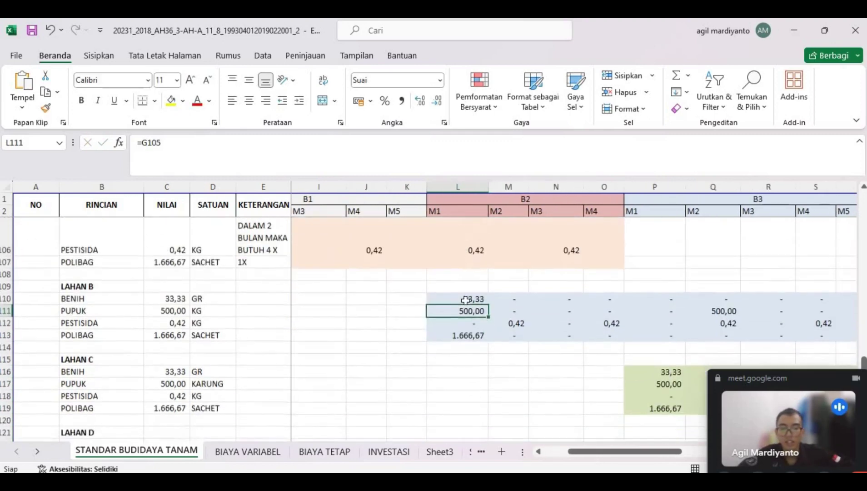
scroll(465, 303, "up", 1)
left_click(470, 320)
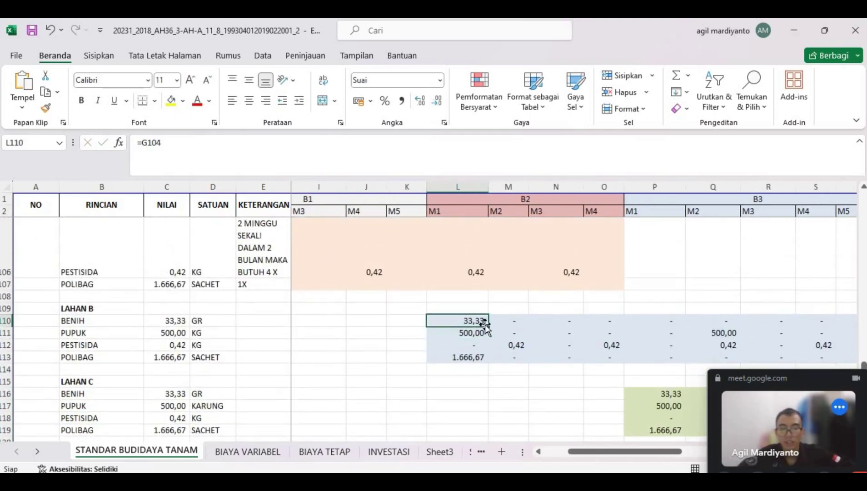
left_click_drag(489, 326, 487, 363)
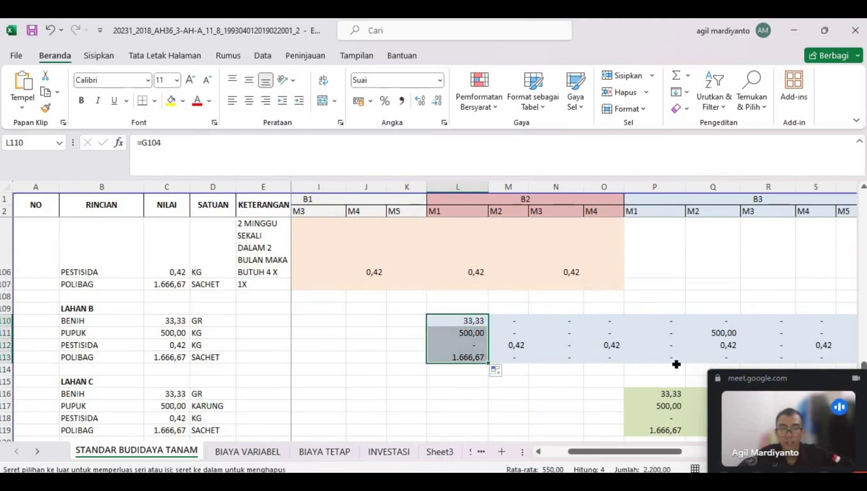
left_click_drag(676, 364, 821, 379)
left_click_drag(861, 375, 800, 361)
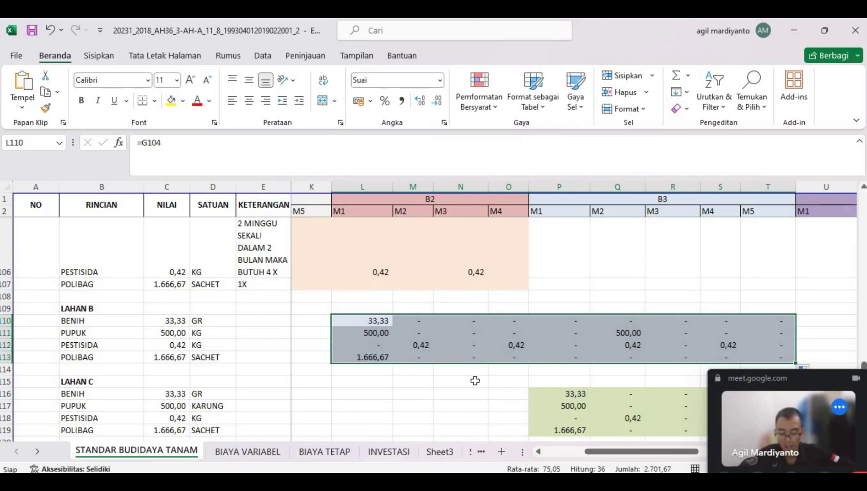
Step: Link LAHAN C's BENIH in B3 week M1 to LAHAN B's first week by entering =L110 in cell P116
scroll(475, 381, "left", 3)
scroll(474, 380, "down", 3)
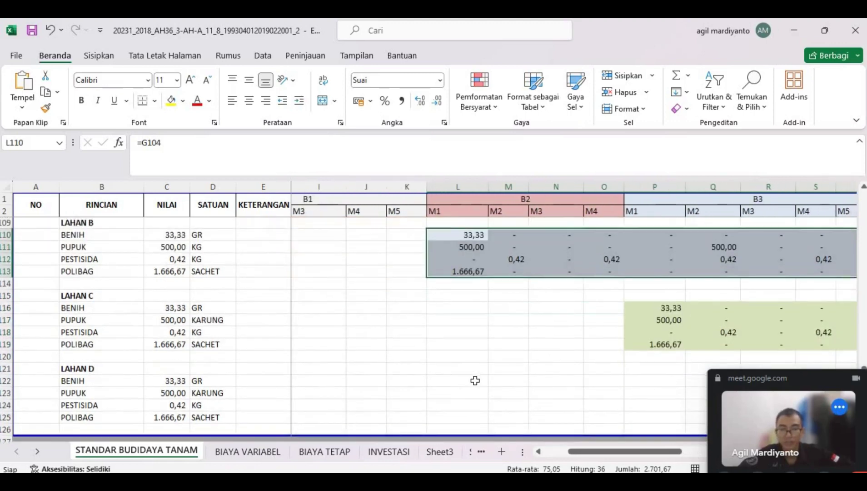
scroll(536, 355, "right", 2)
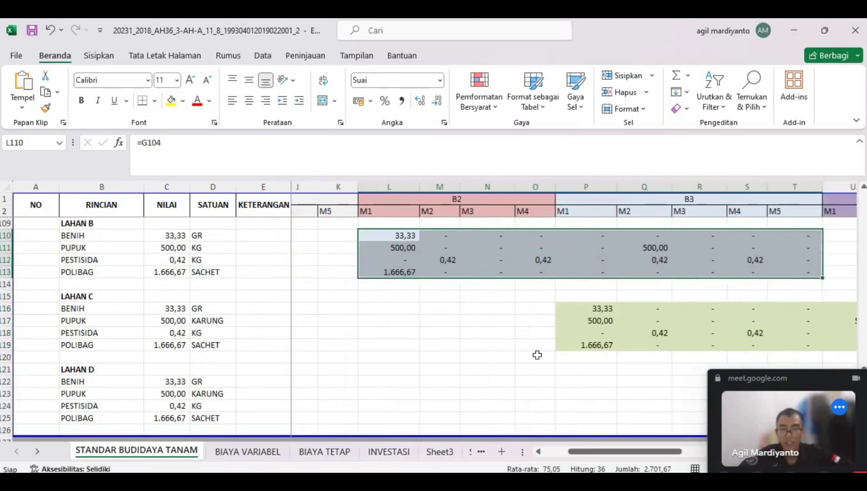
left_click(614, 309)
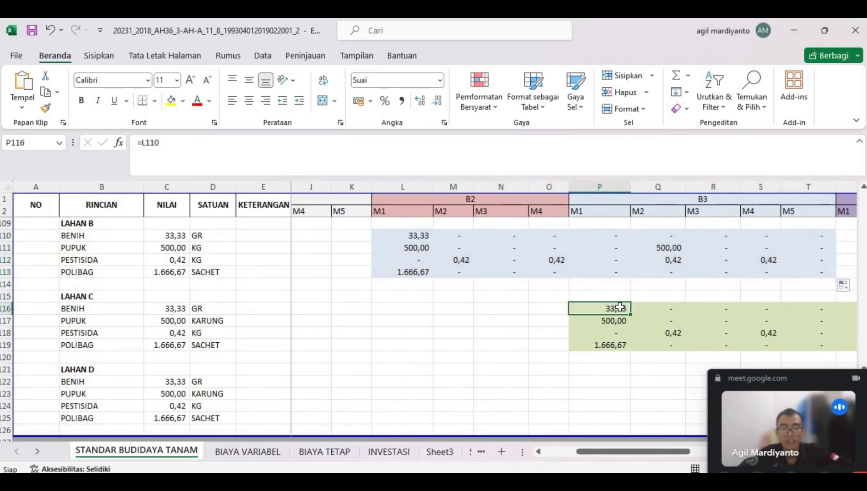
double_click(620, 307)
key("BackSpace")
key("BackSpace")
key("BackSpace")
key("BackSpace")
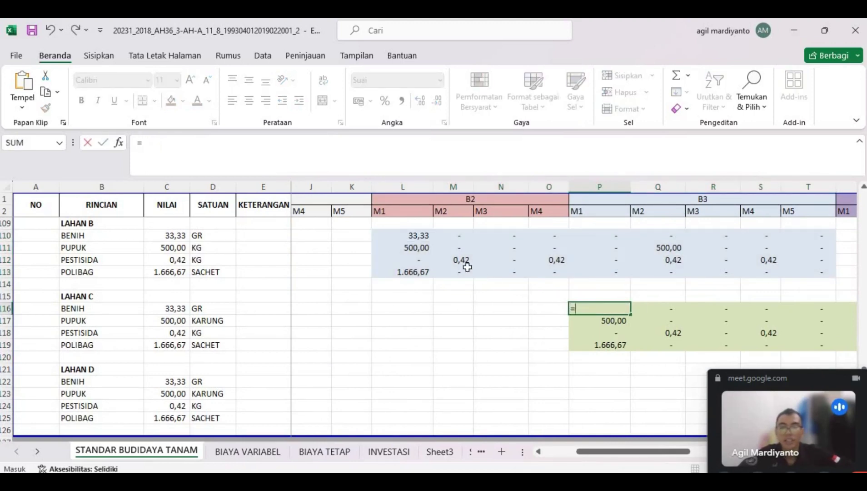
left_click(421, 235)
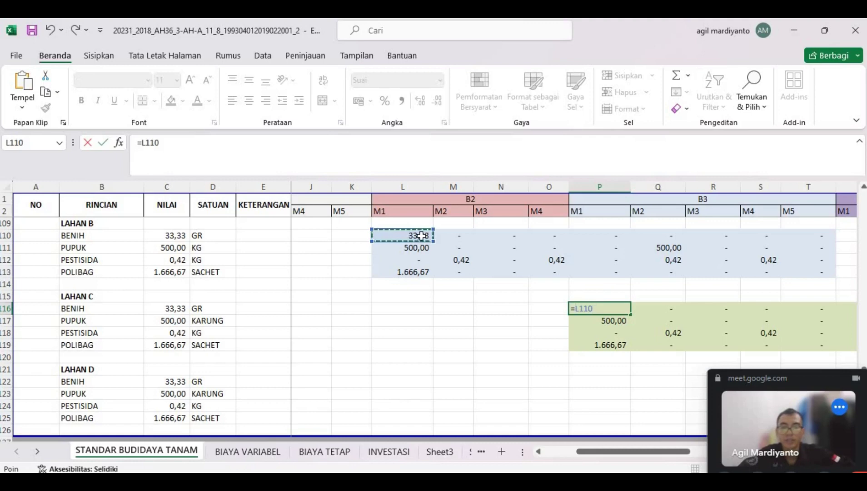
key("Return")
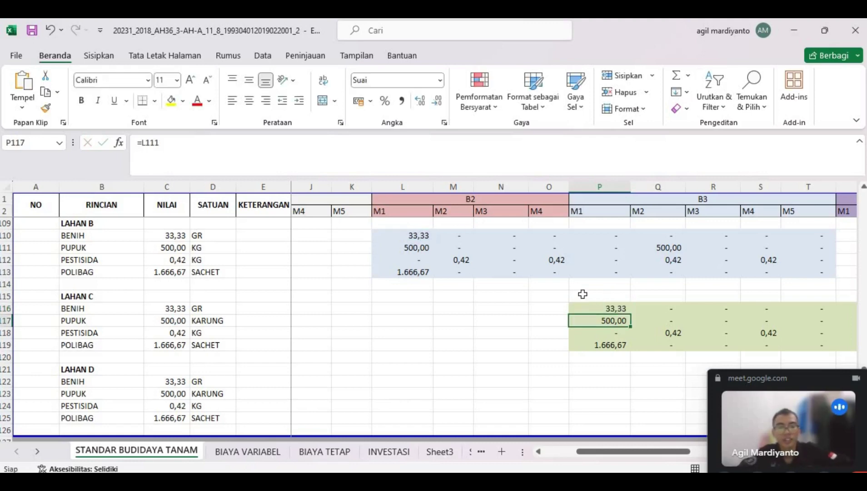
Step: Fill the P116 formula down to LAHAN C's POLIBAG row and across through B4 week M4, covering P116:X119
left_click(611, 308)
left_click_drag(631, 314, 629, 347)
scroll(502, 338, "right", 3)
scroll(482, 339, "right", 1)
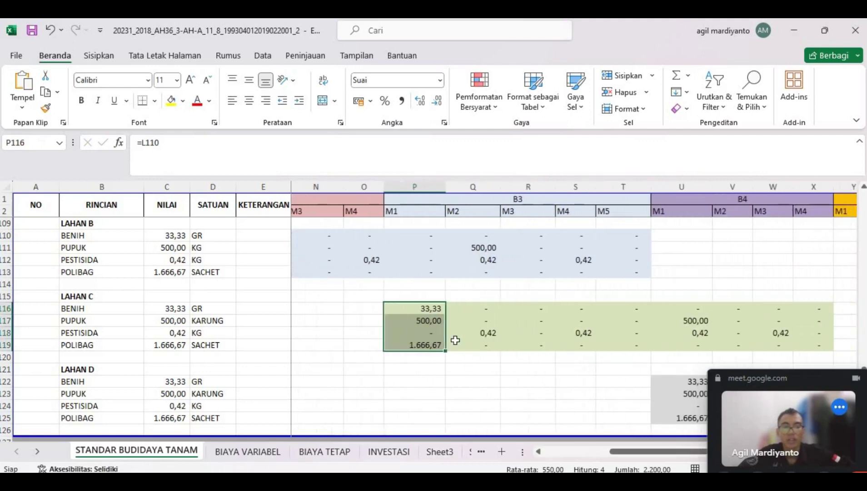
mouse_move(441, 350)
left_mouse_down()
mouse_move(480, 352)
mouse_move(432, 344)
mouse_move(442, 352)
left_mouse_up()
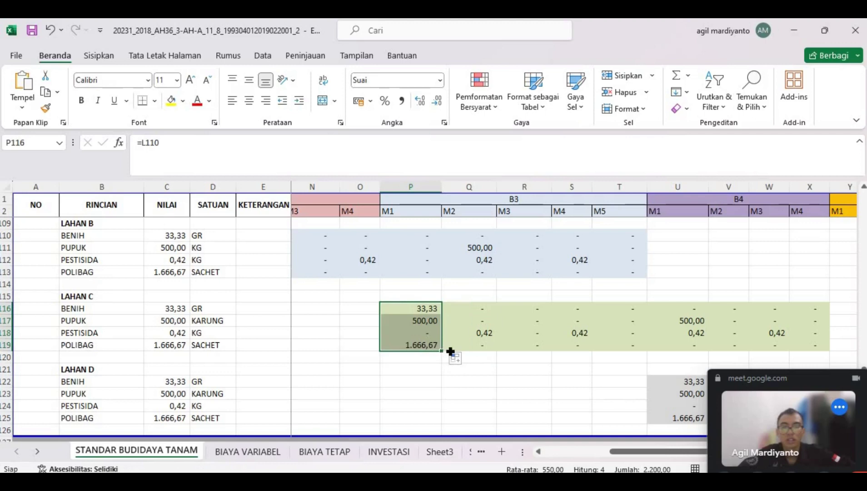
left_click_drag(450, 350, 820, 349)
Step: Link LAHAN D's BENIH in B4 week M1 to LAHAN C's first week by entering =P116 in cell U122
scroll(529, 344, "down", 2)
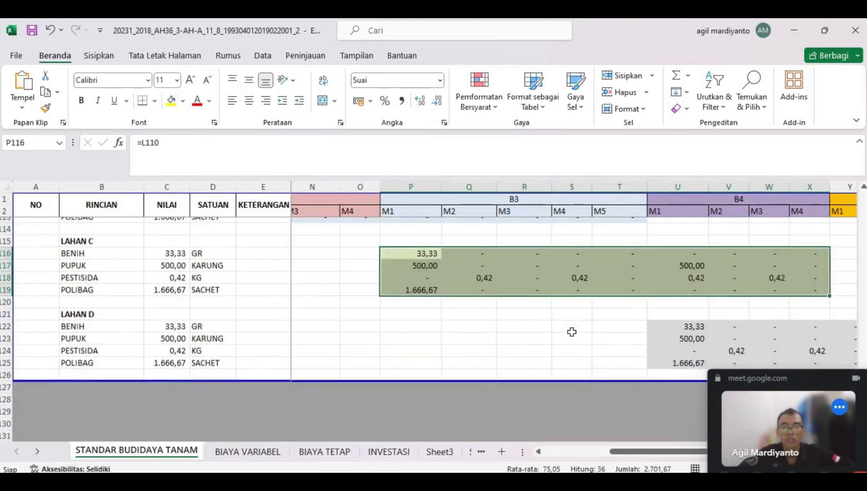
scroll(653, 316, "right", 3)
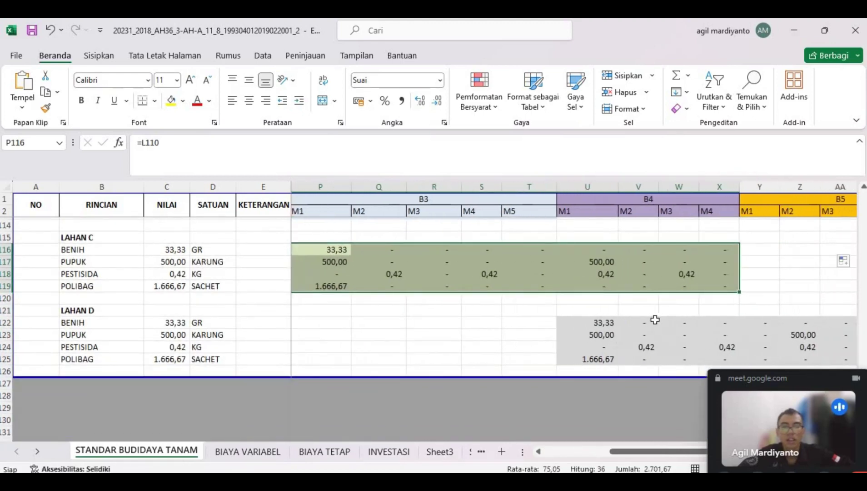
left_click(601, 319)
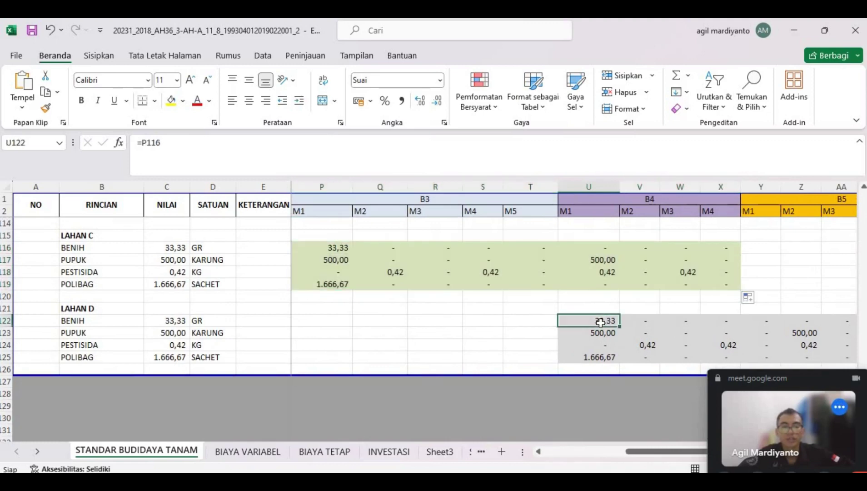
type("=")
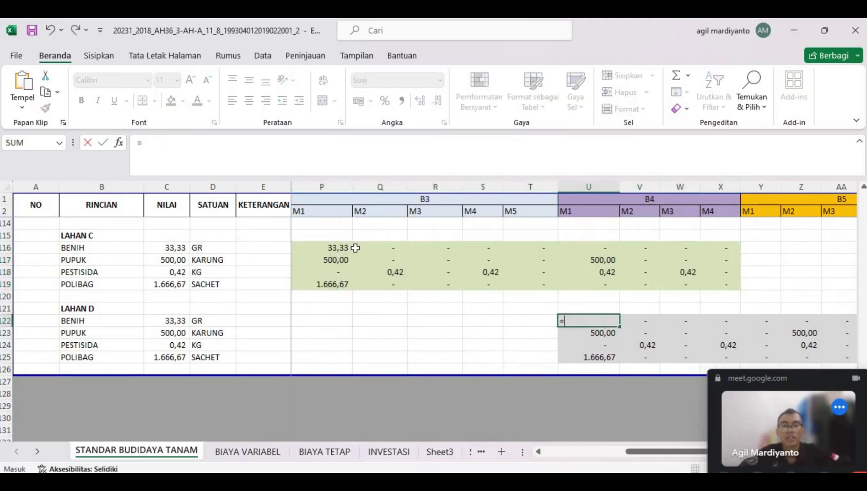
scroll(348, 253, "left", 1)
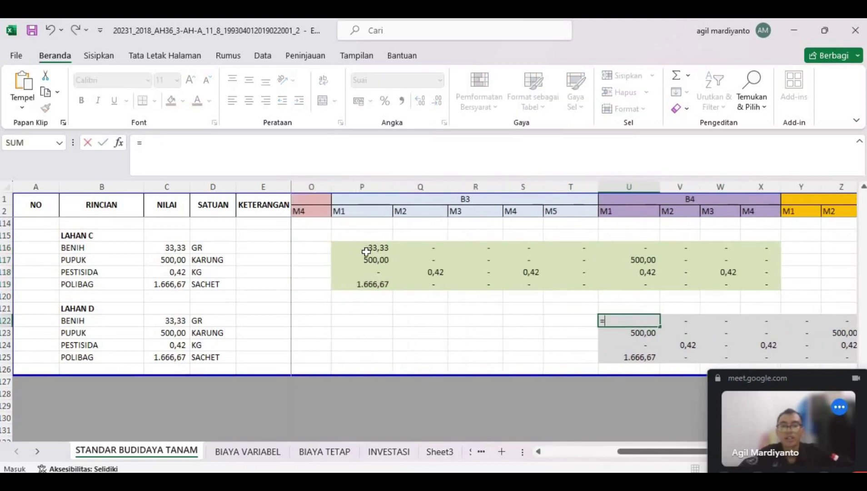
left_click(368, 250)
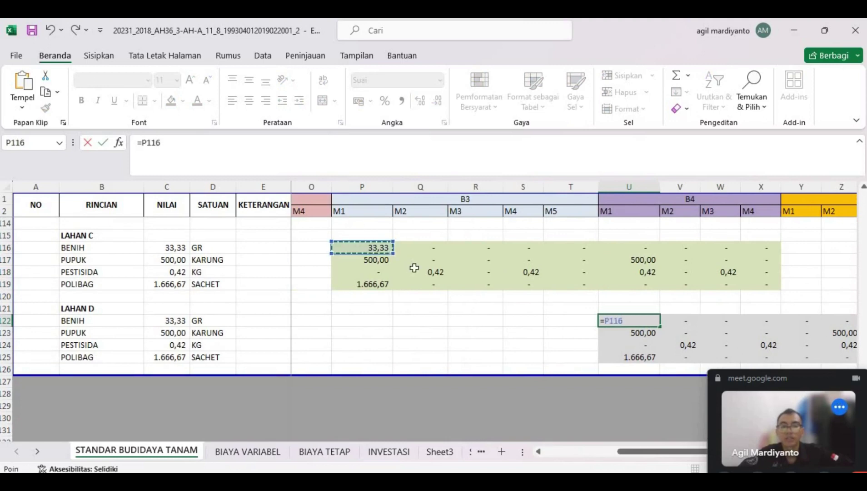
key("Return")
Step: Fill the U122 formula down to LAHAN D's POLIBAG row and across through B5 week M5, covering U122:AC125
scroll(518, 340, "right", 2)
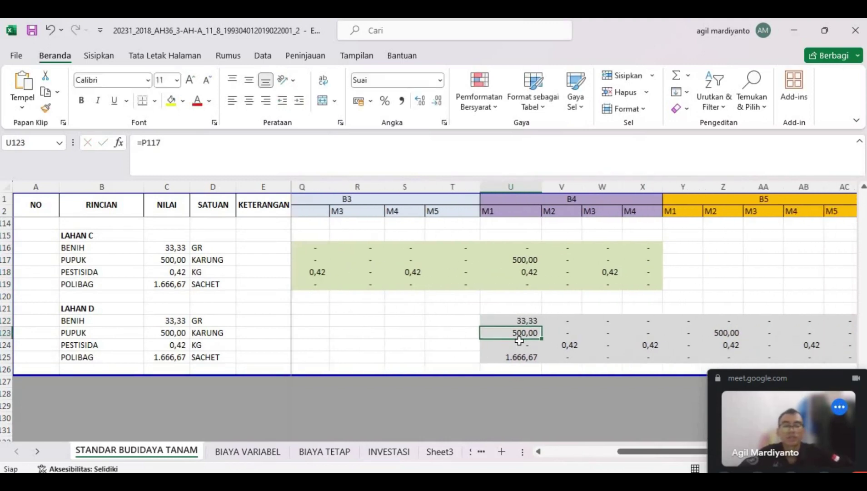
left_click_drag(528, 323, 555, 359)
scroll(500, 354, "right", 3)
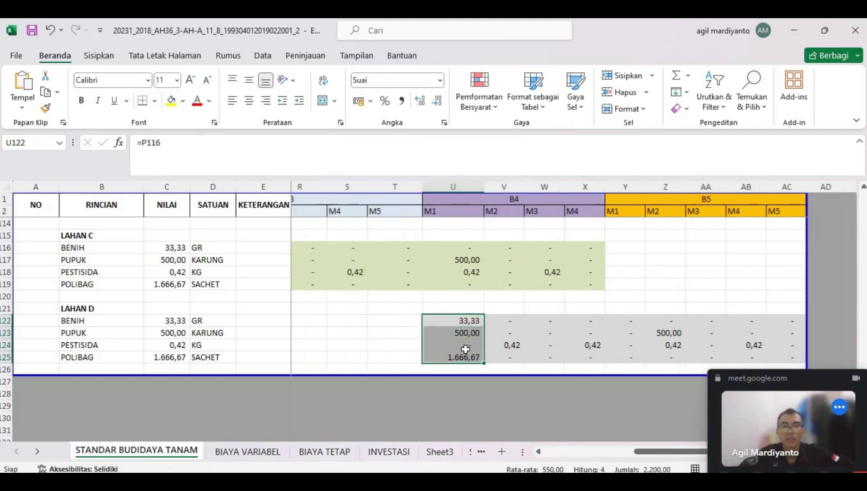
left_click_drag(409, 362, 712, 358)
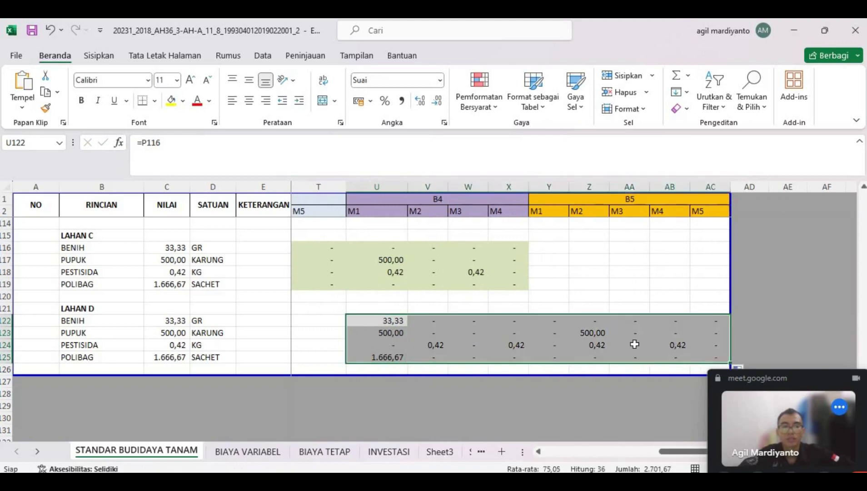
Step: Review the sheet from the ASUMSI UMUM section through the TENAGA KERJA standards and the weekly labour schedule per LAHAN
scroll(582, 345, "left", 2)
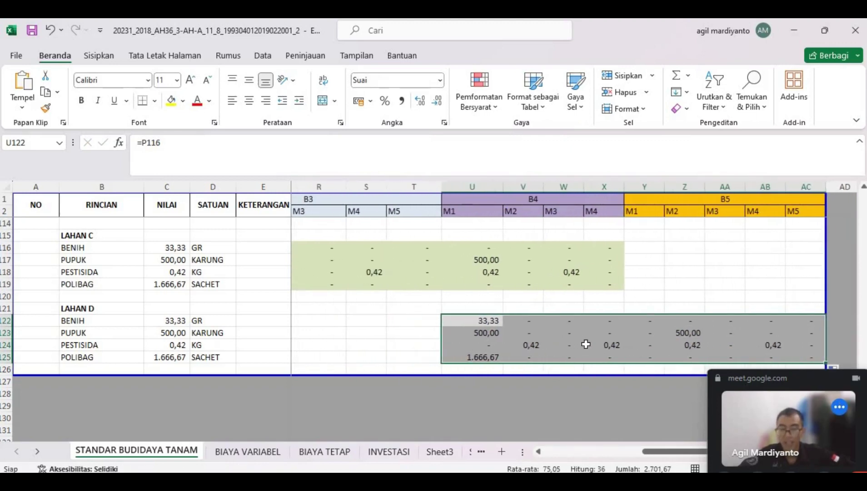
scroll(583, 345, "left", 1)
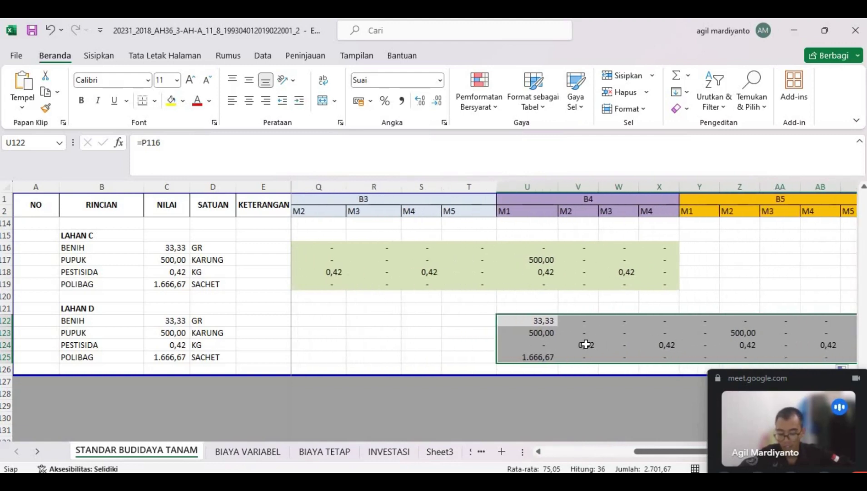
scroll(519, 337, "up", 2)
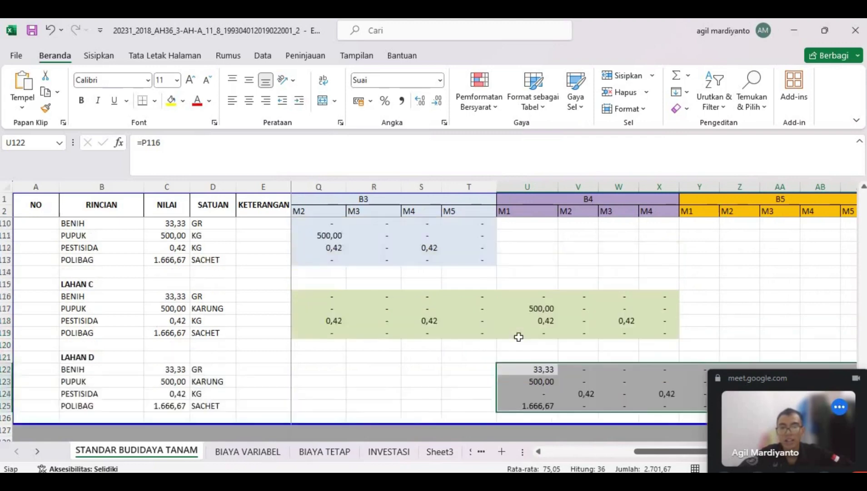
scroll(518, 336, "up", 20)
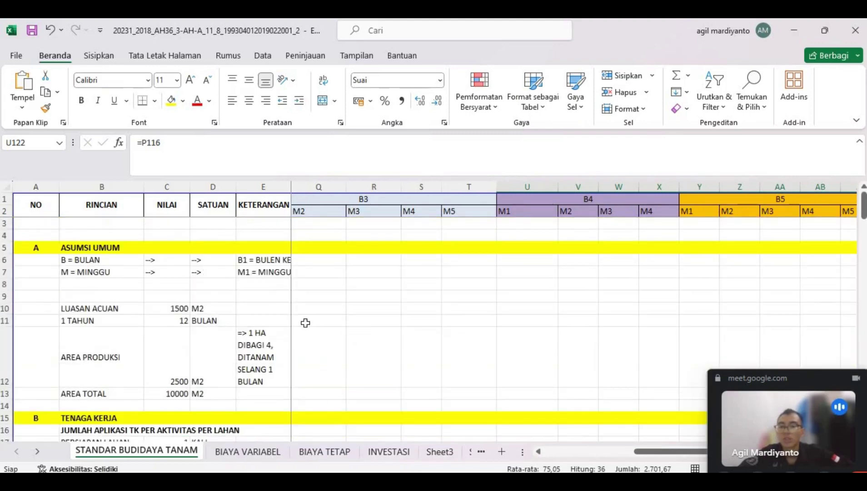
scroll(306, 323, "down", 1)
scroll(306, 323, "down", 5)
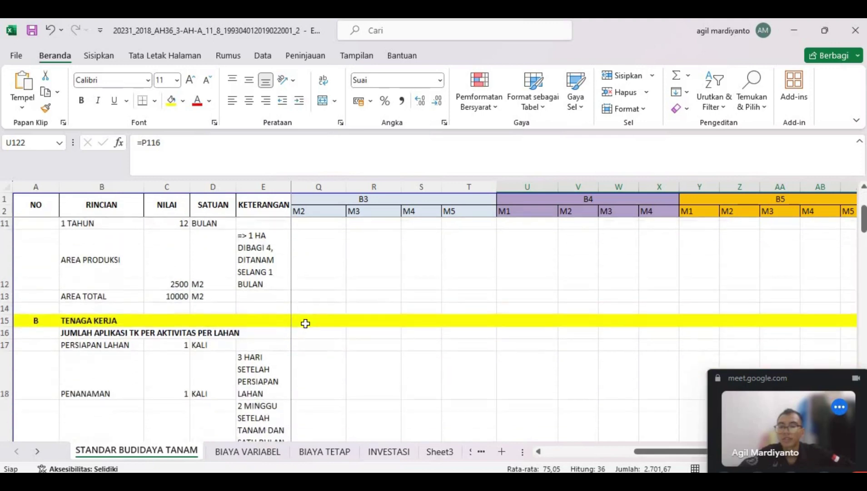
scroll(305, 323, "down", 12)
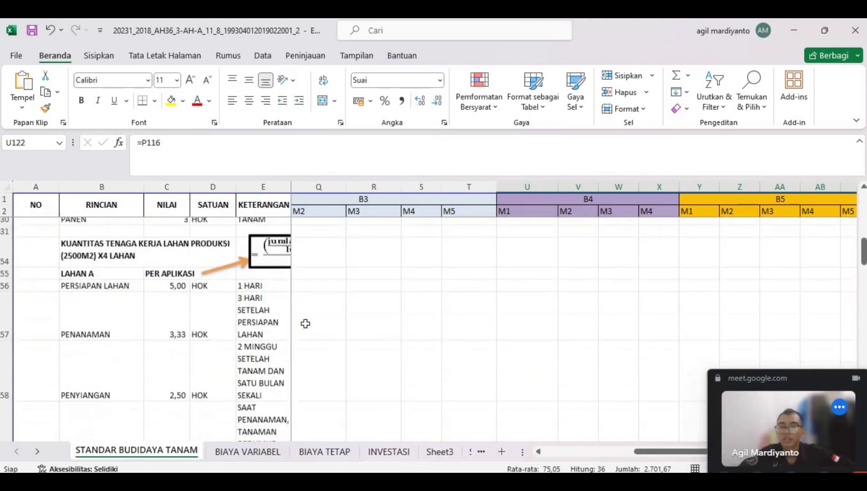
scroll(305, 323, "left", 10)
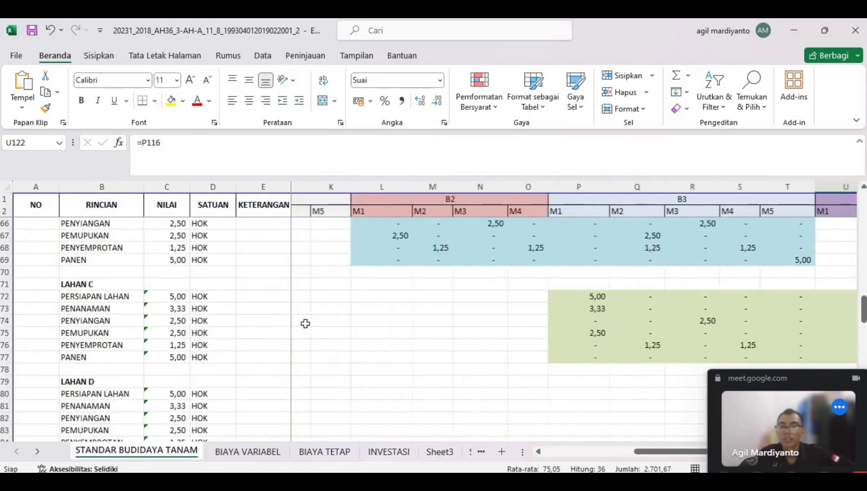
scroll(306, 323, "down", 1)
scroll(305, 323, "up", 5)
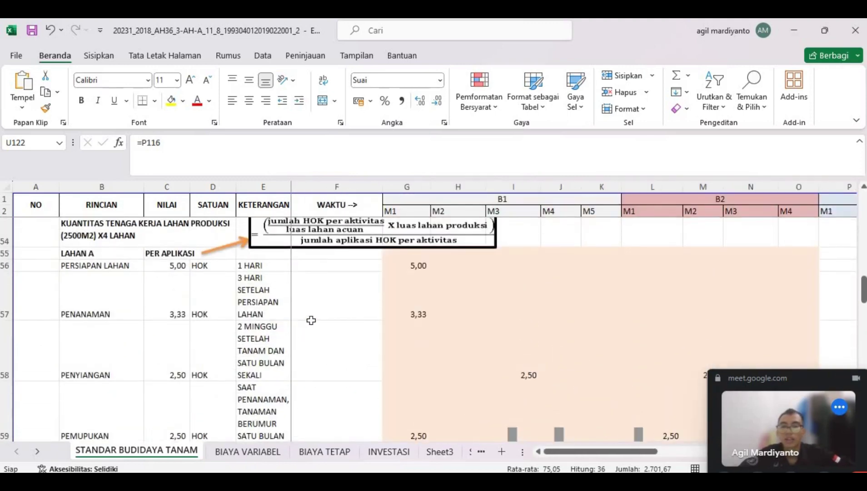
Step: Review the MATERIAL section, from the application counts and 1500 m2 reference quantities to the weekly material schedules of LAHAN A to D
scroll(311, 320, "down", 1)
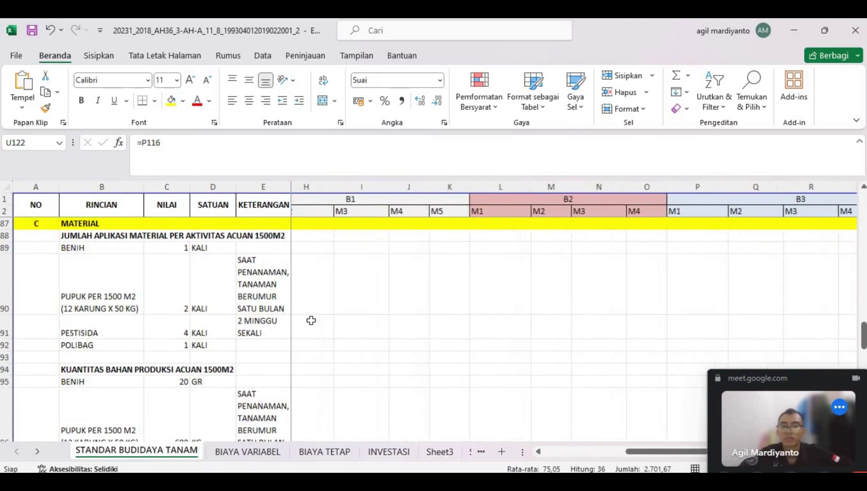
scroll(311, 321, "down", 3)
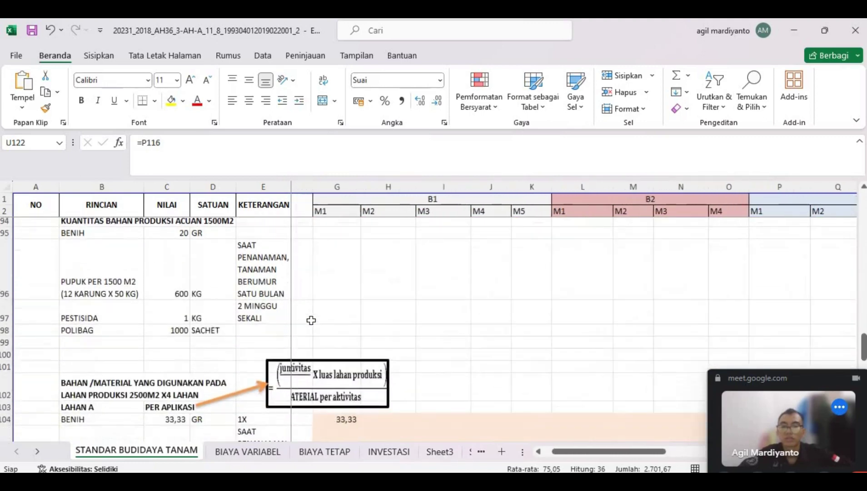
scroll(311, 320, "left", 1)
scroll(311, 320, "down", 1)
scroll(312, 320, "right", 1)
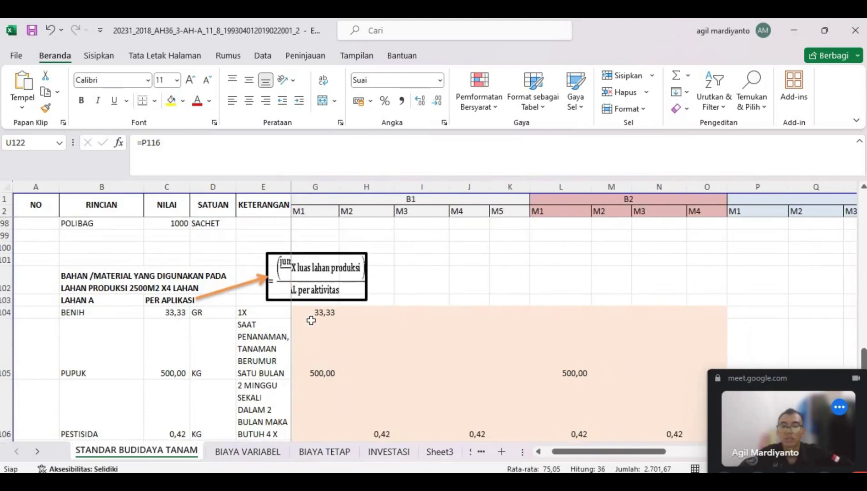
scroll(311, 320, "down", 2)
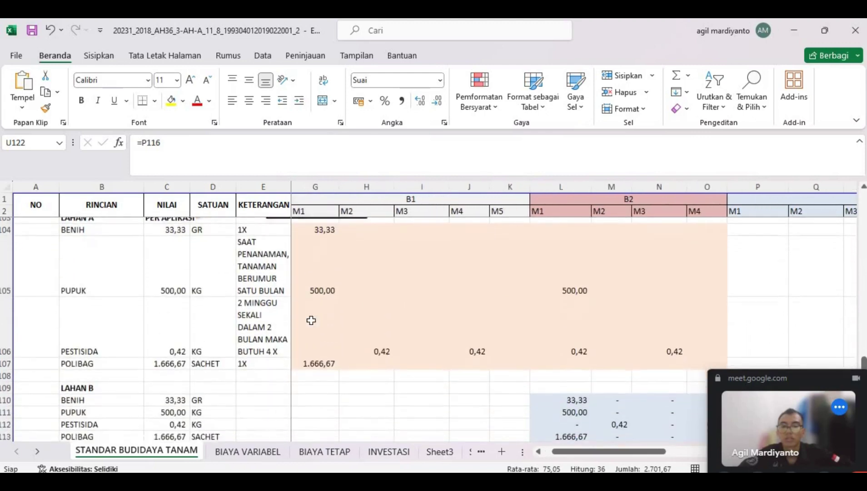
scroll(311, 321, "down", 3)
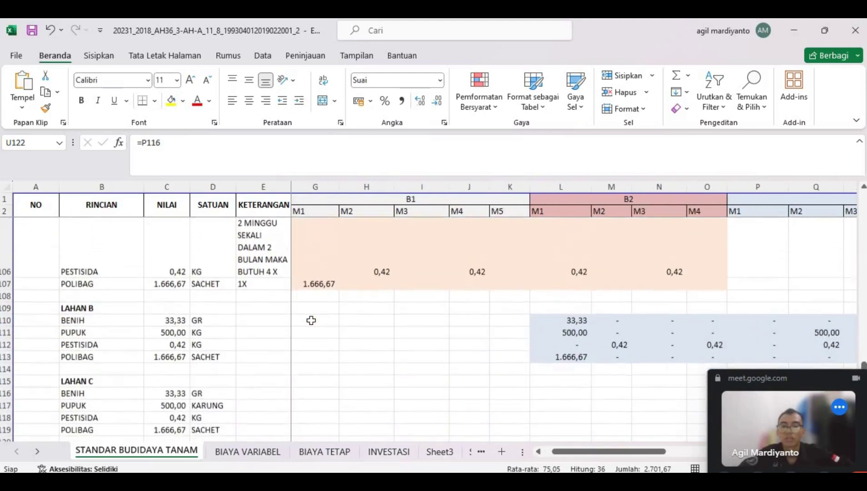
scroll(311, 321, "right", 4)
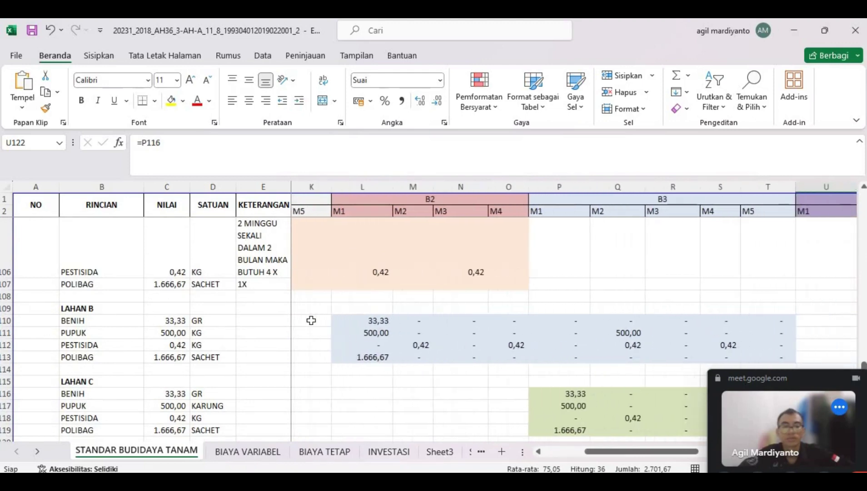
scroll(311, 320, "down", 3)
scroll(312, 320, "right", 2)
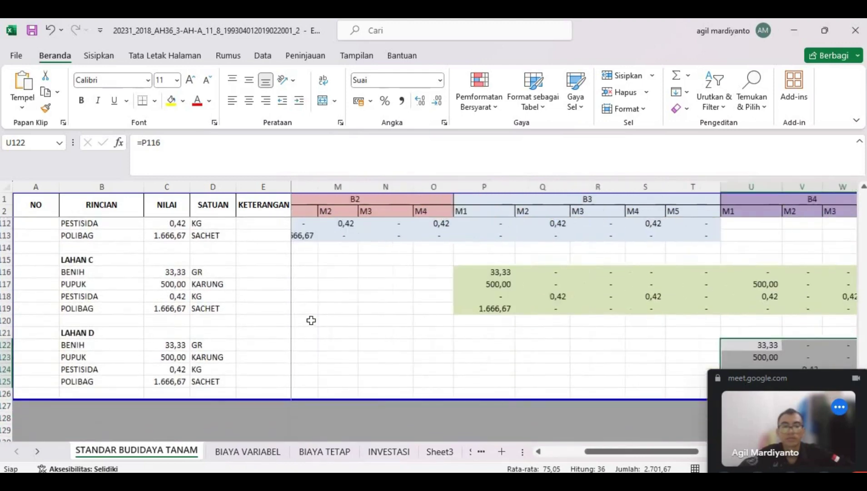
scroll(311, 320, "right", 4)
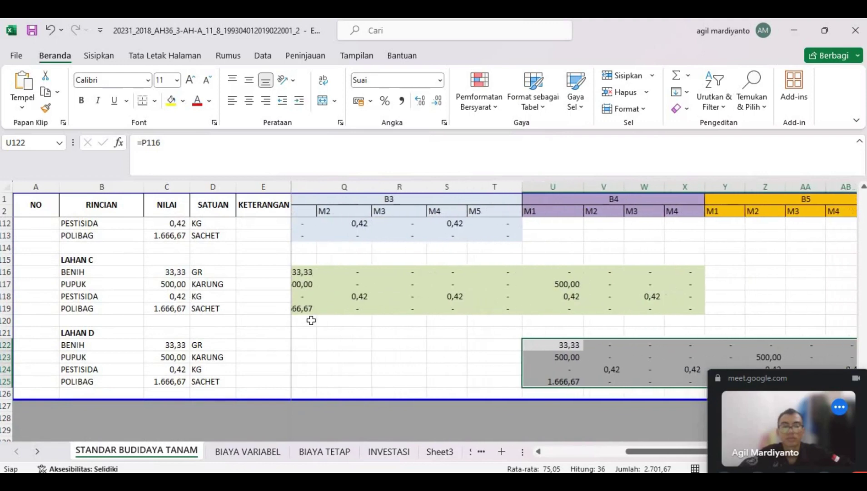
scroll(369, 356, "right", 2)
left_click(381, 368)
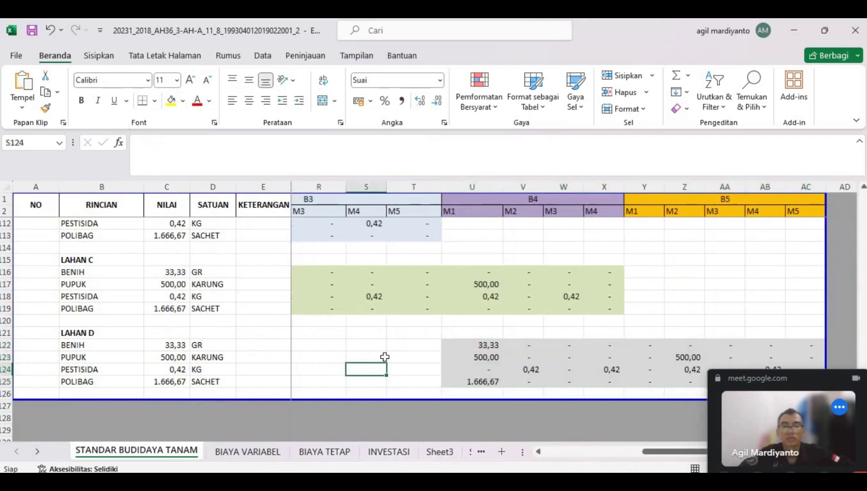
left_click(413, 348)
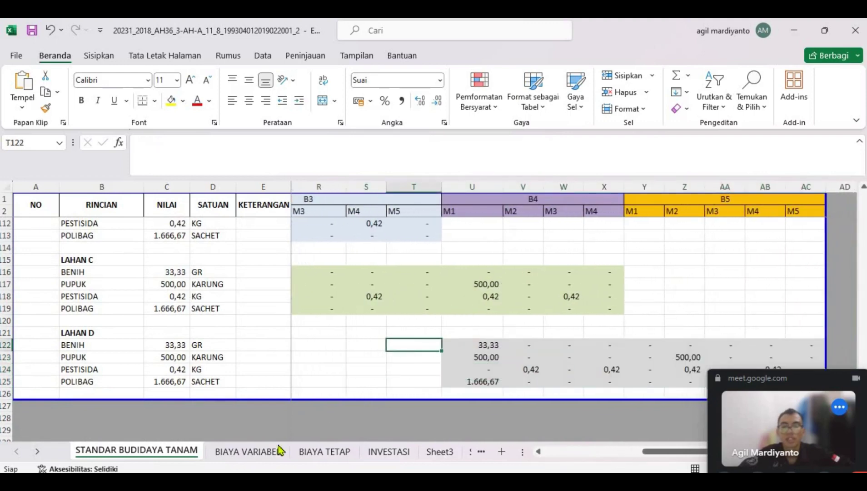
Step: Open the BIAYA VARIABEL sheet and review its KUANTITAS section with the monthly labour quantities per LAHAN
left_click(264, 452)
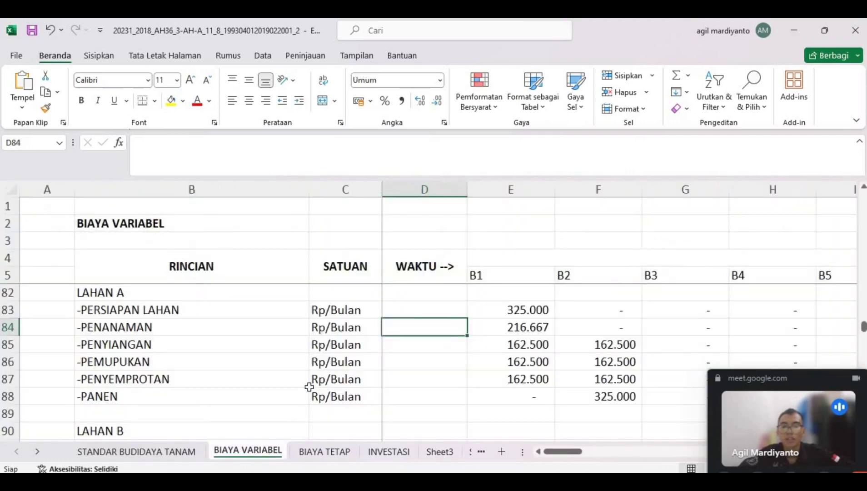
scroll(564, 394, "up", 20)
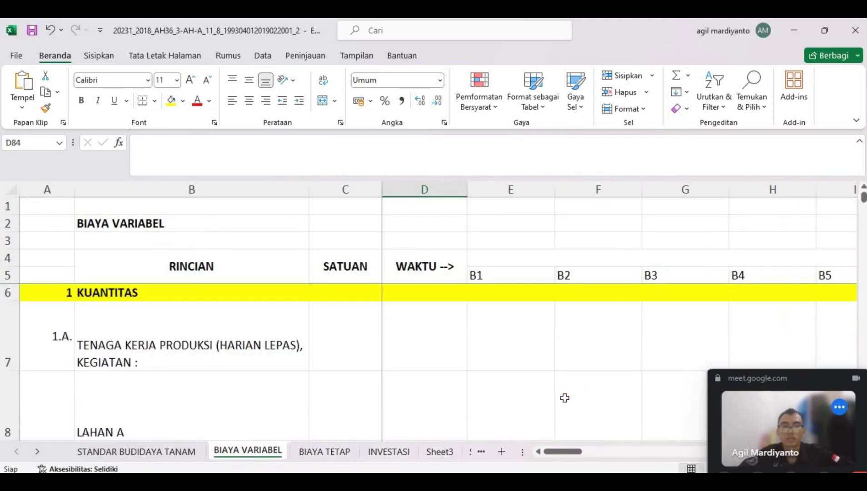
scroll(564, 397, "down", 1)
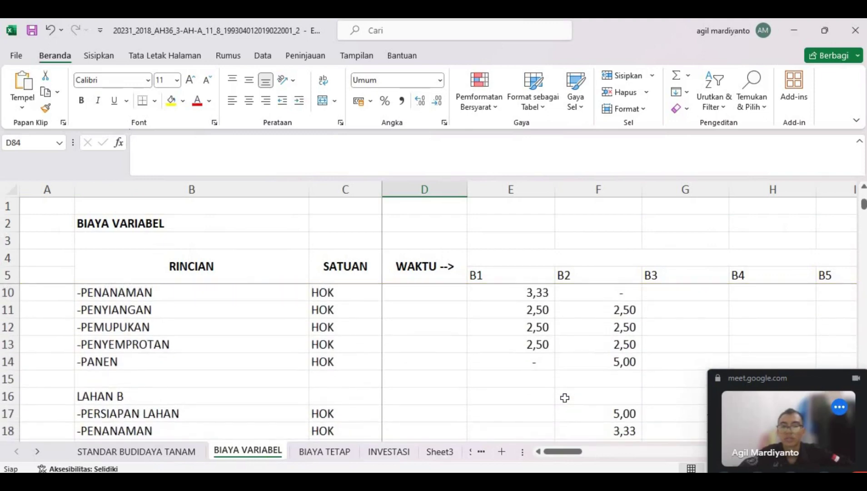
scroll(564, 398, "down", 3)
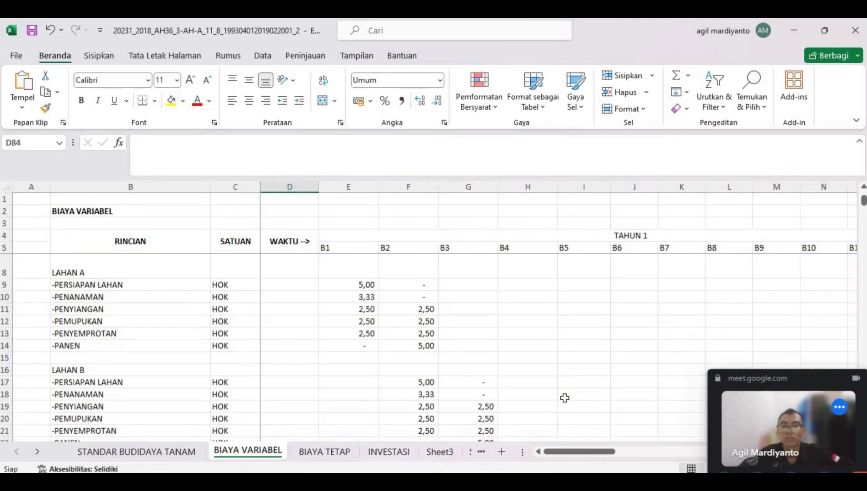
scroll(564, 397, "down", 4)
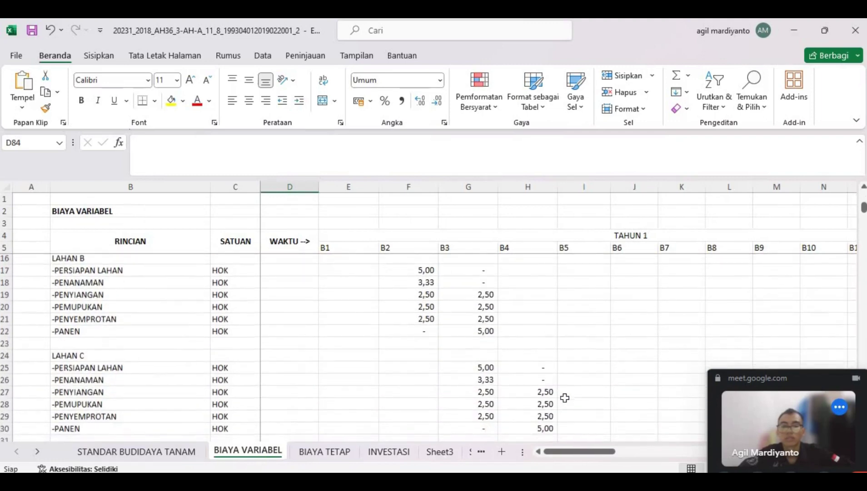
scroll(564, 397, "down", 2)
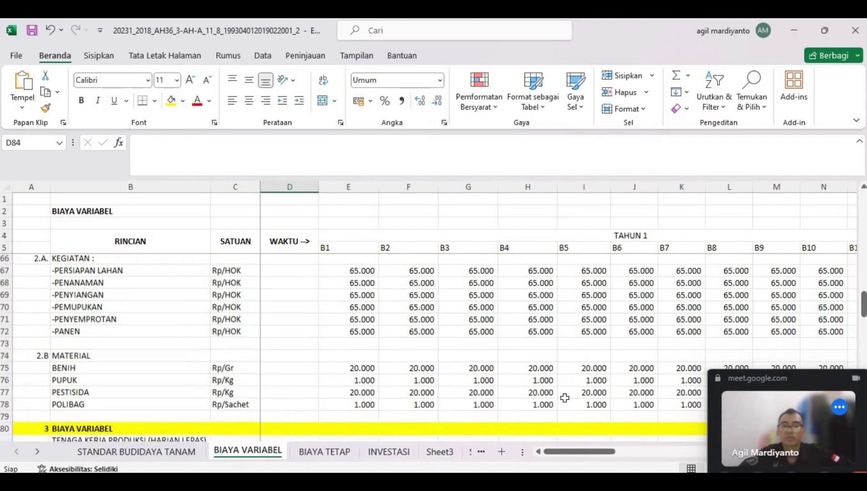
Step: Review the unit prices for labour activities and materials across months B1 to B12 of TAHUN 1
scroll(564, 398, "down", 1)
scroll(565, 398, "right", 2)
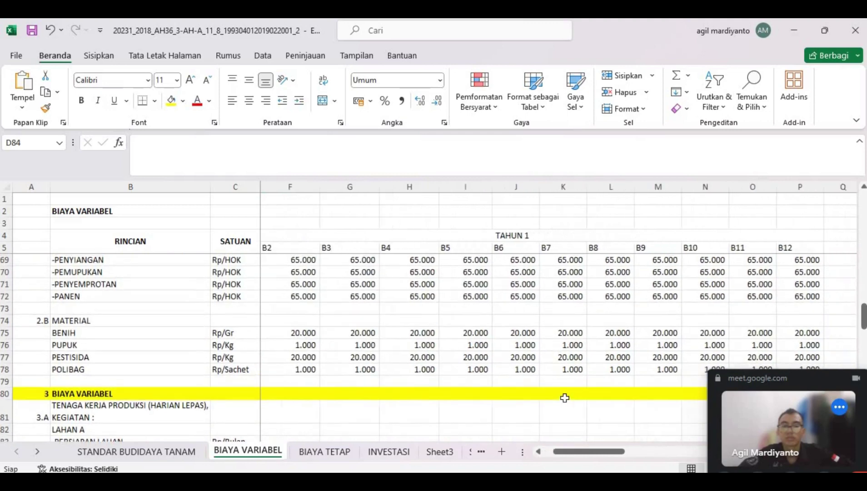
scroll(564, 398, "right", 2)
scroll(564, 397, "left", 3)
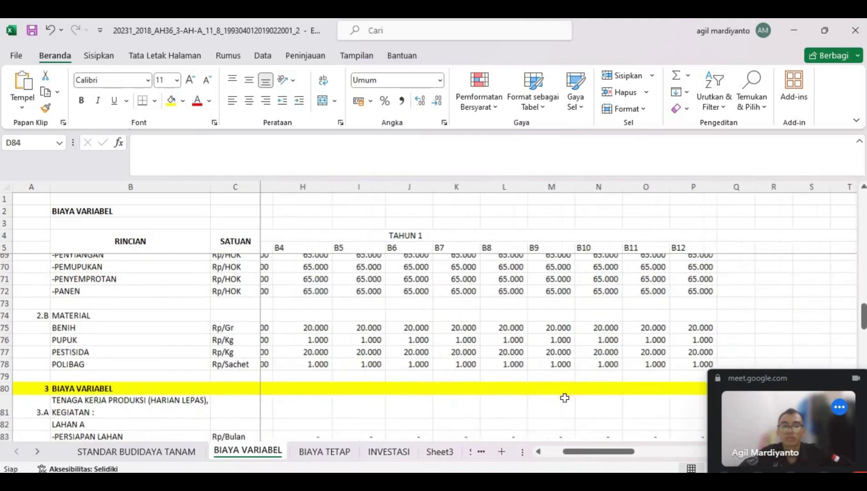
scroll(564, 397, "down", 1)
scroll(564, 397, "up", 2)
scroll(565, 398, "up", 1)
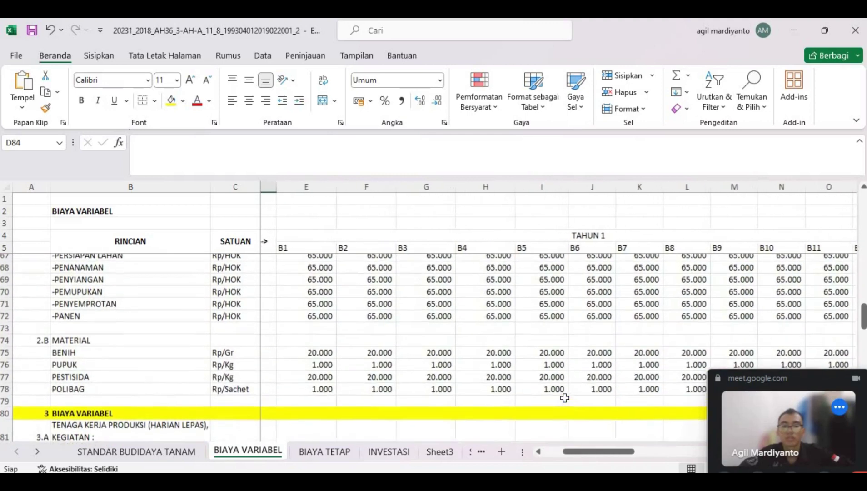
scroll(565, 398, "left", 1)
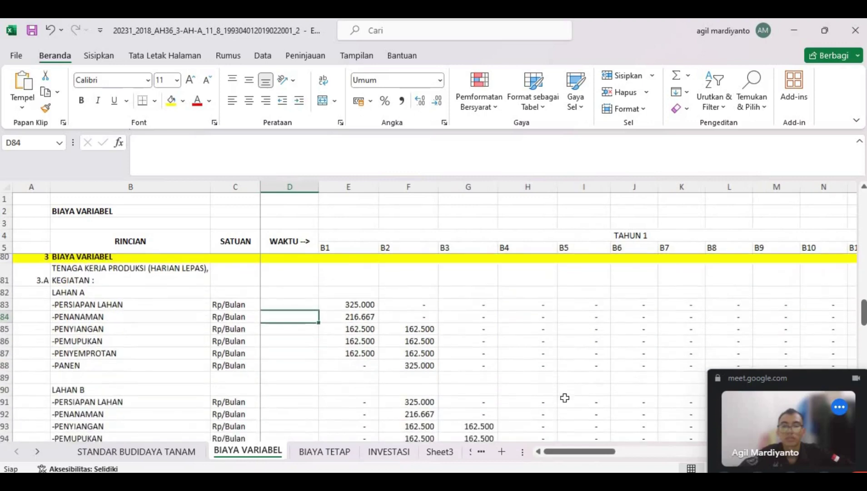
Step: Review the monthly labour, material and BIAYA LISTRIK PRODUKSI costs through to the TOTAL BIAYA VARIABEL row
scroll(565, 397, "down", 2)
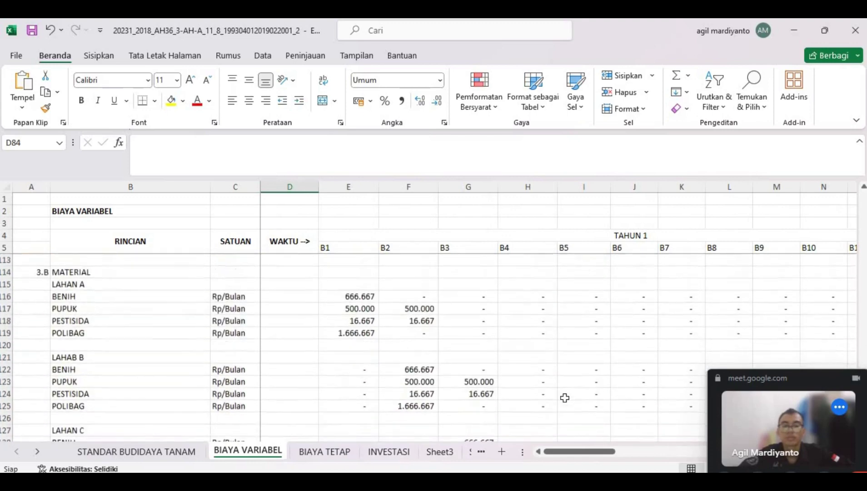
scroll(565, 398, "down", 4)
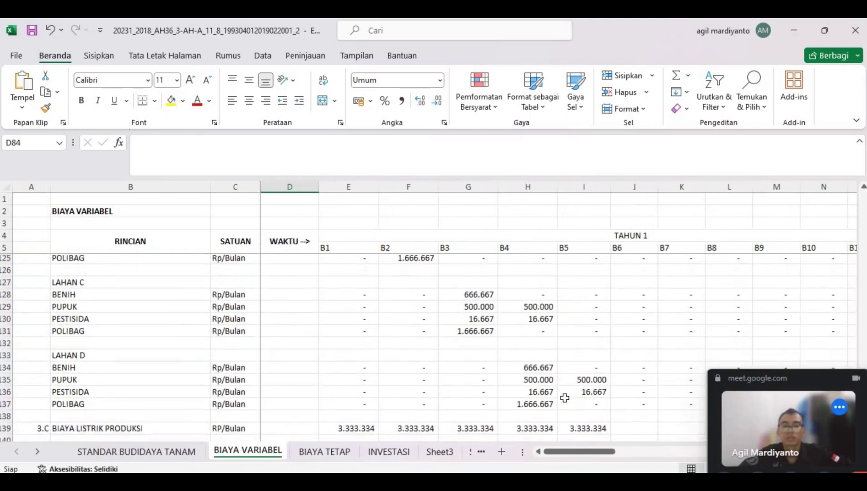
scroll(564, 397, "down", 1)
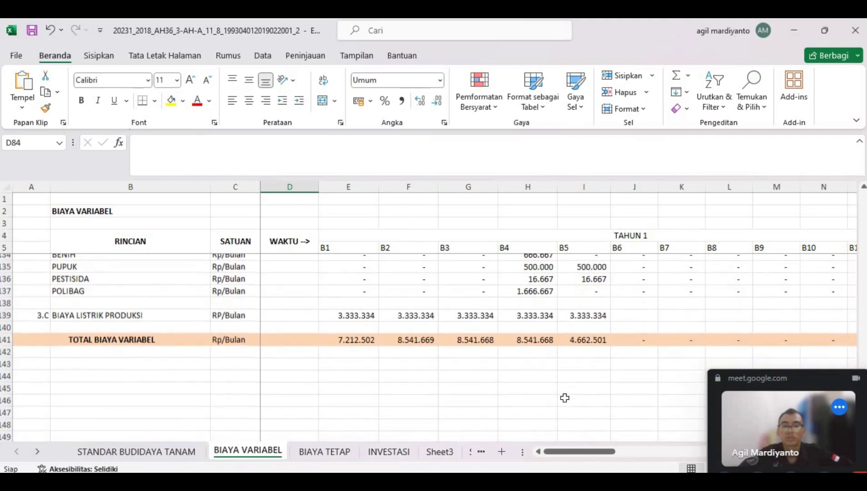
Step: Review the BIAYA TETAP sheet, and examine the BIAYA PENYUSUTAN PADA 1 HA table on the INVESTASI sheet
left_click(325, 452)
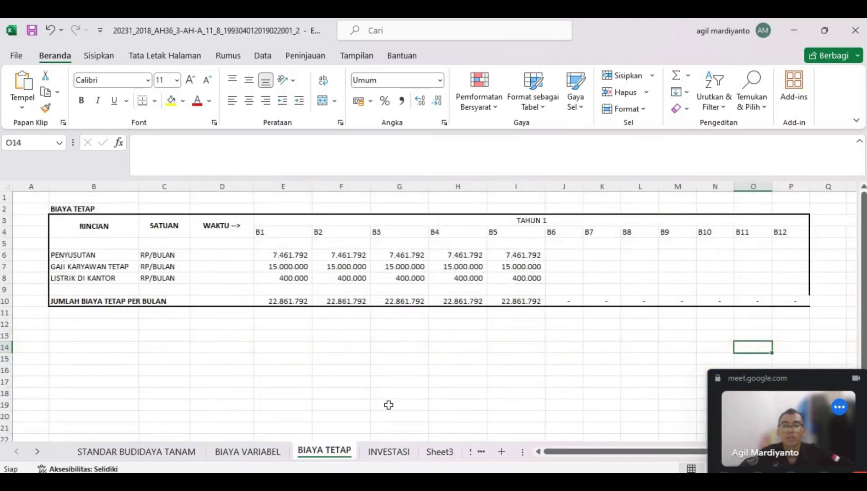
left_click(390, 455)
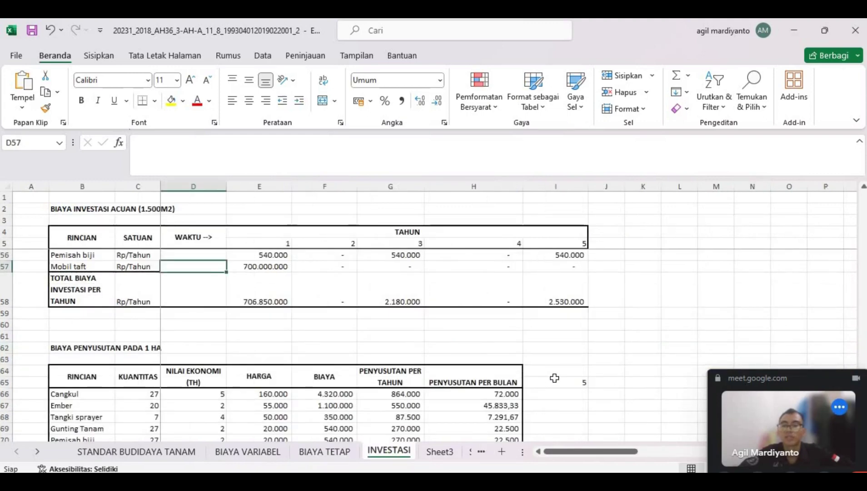
scroll(574, 365, "down", 3)
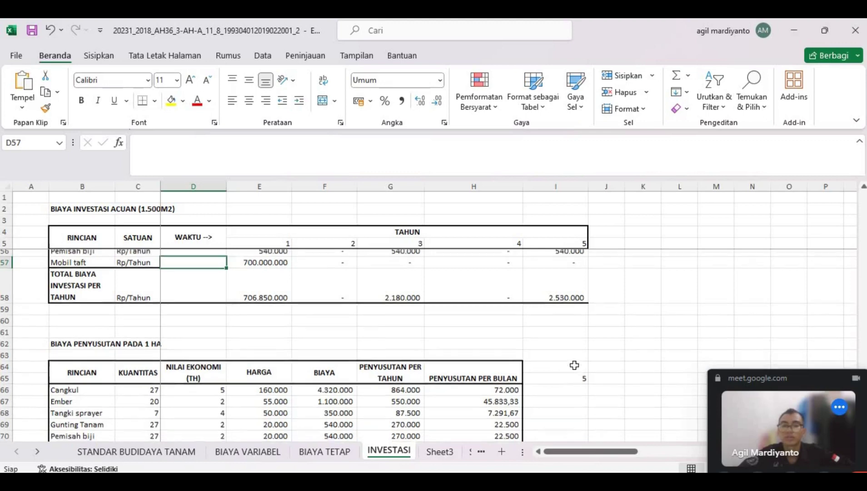
scroll(574, 365, "down", 1)
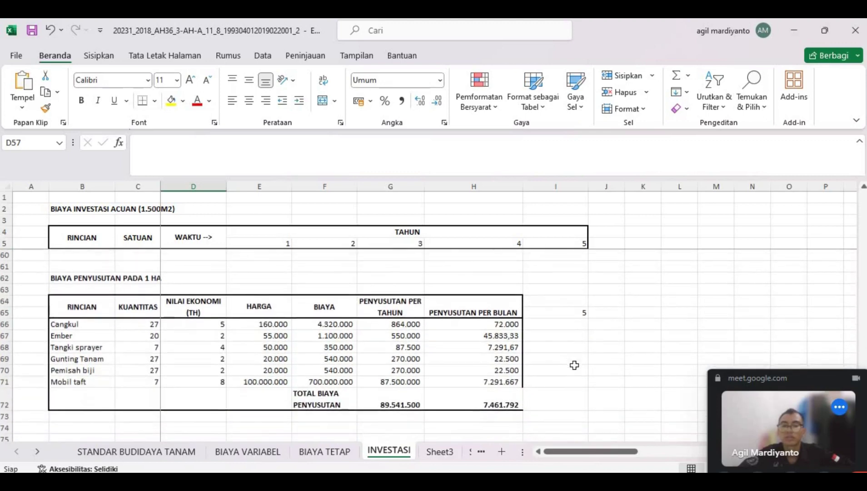
scroll(574, 365, "down", 4)
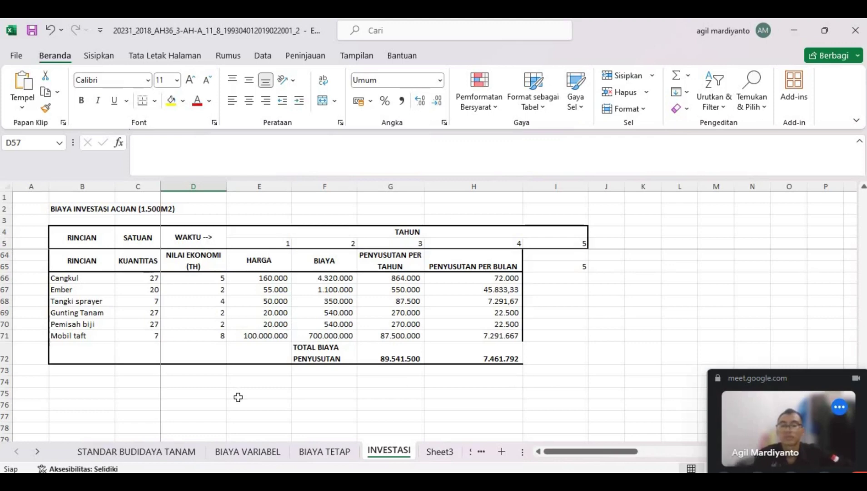
Step: Return to the STANDAR BUDIDAYA TANAM sheet and go back toward its beginning
left_click(146, 451)
scroll(450, 379, "up", 20)
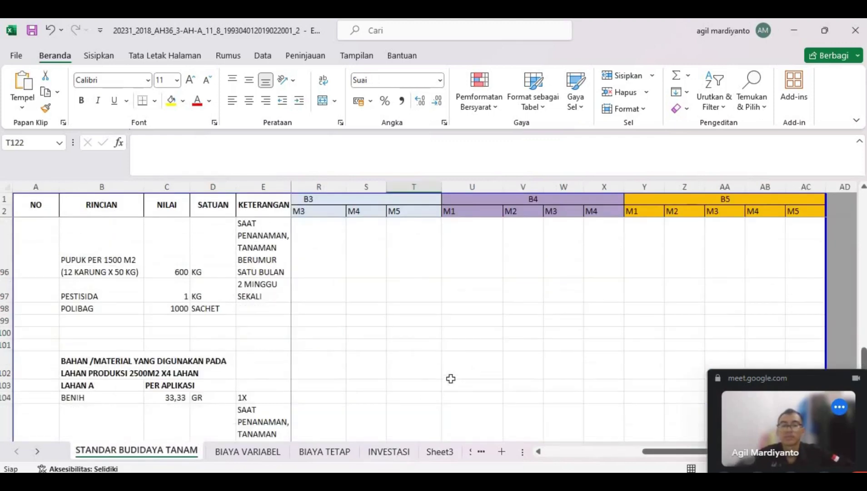